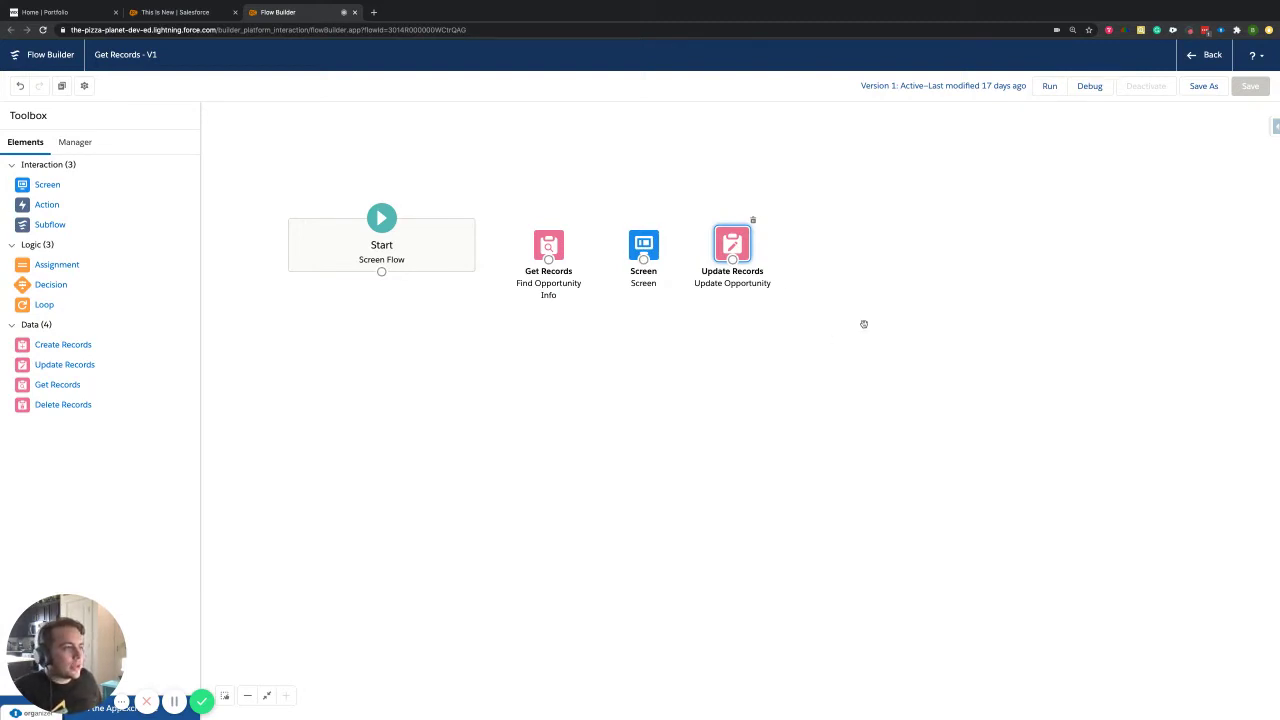
# Open the Screen element in the Get Records flow, look through its available input components, and close it unchanged.
pyautogui.click(640, 246)
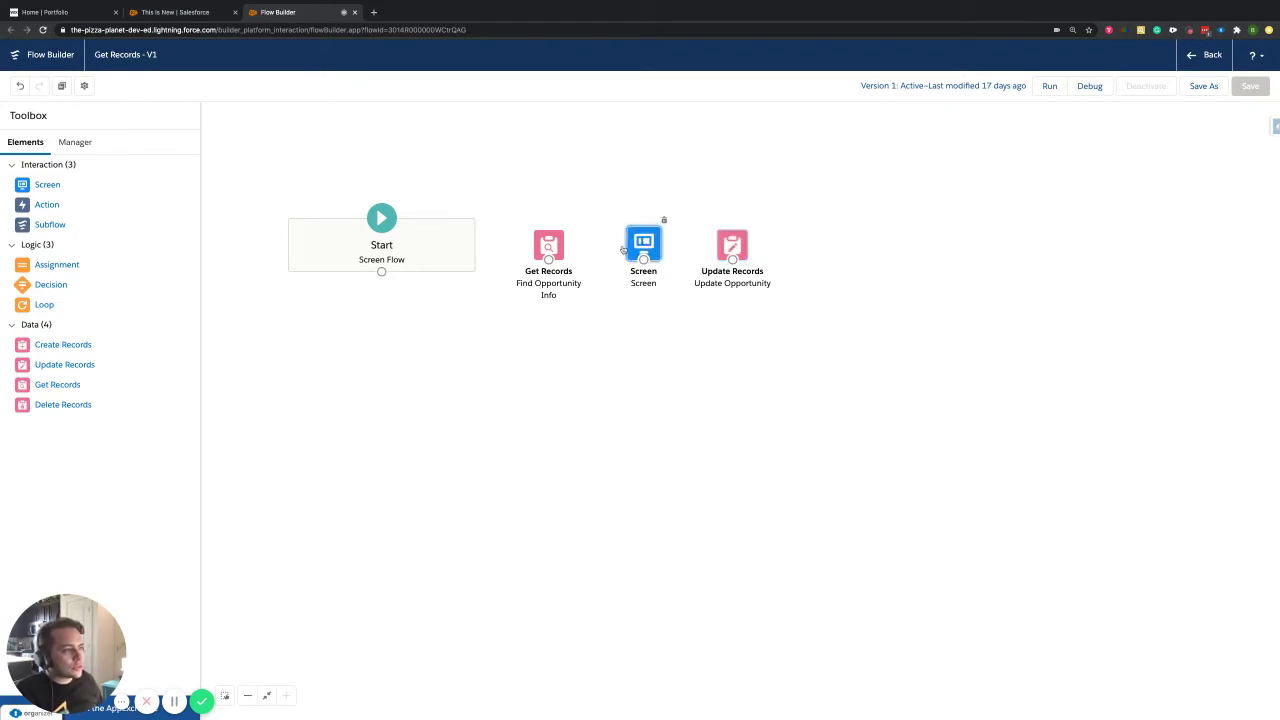
pyautogui.doubleClick(624, 250)
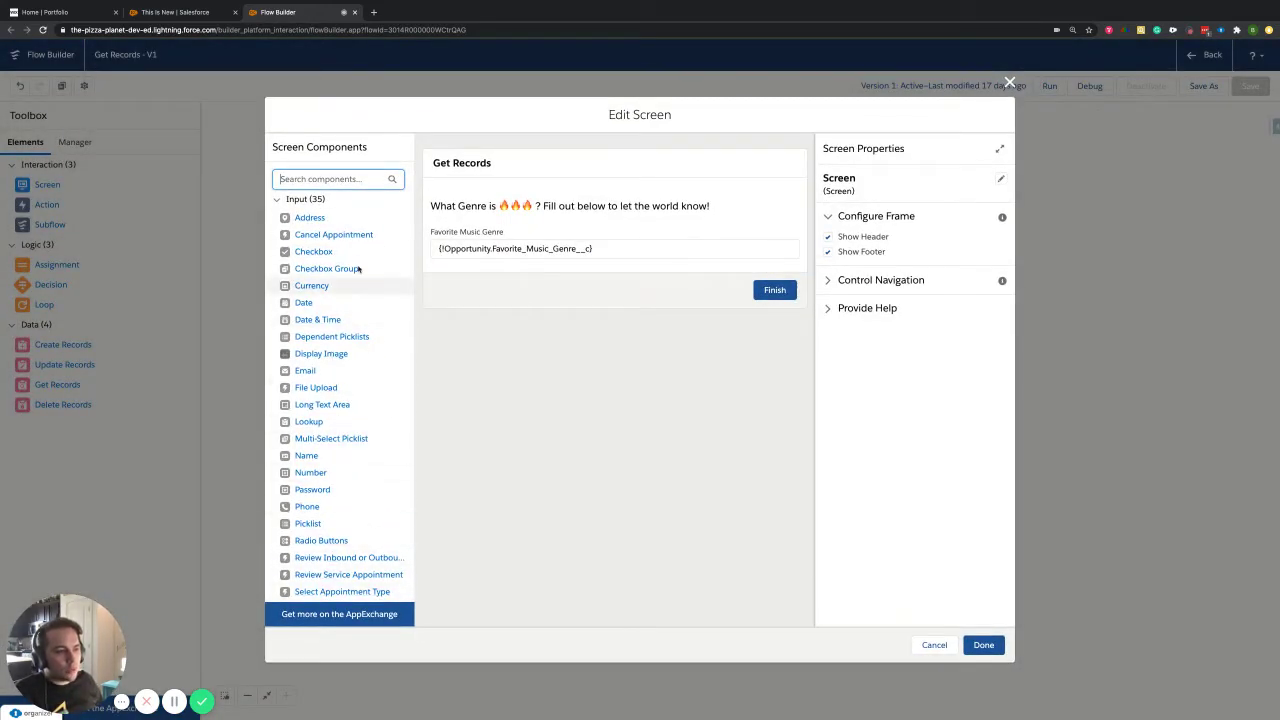
pyautogui.scroll(-5, 340, 400)
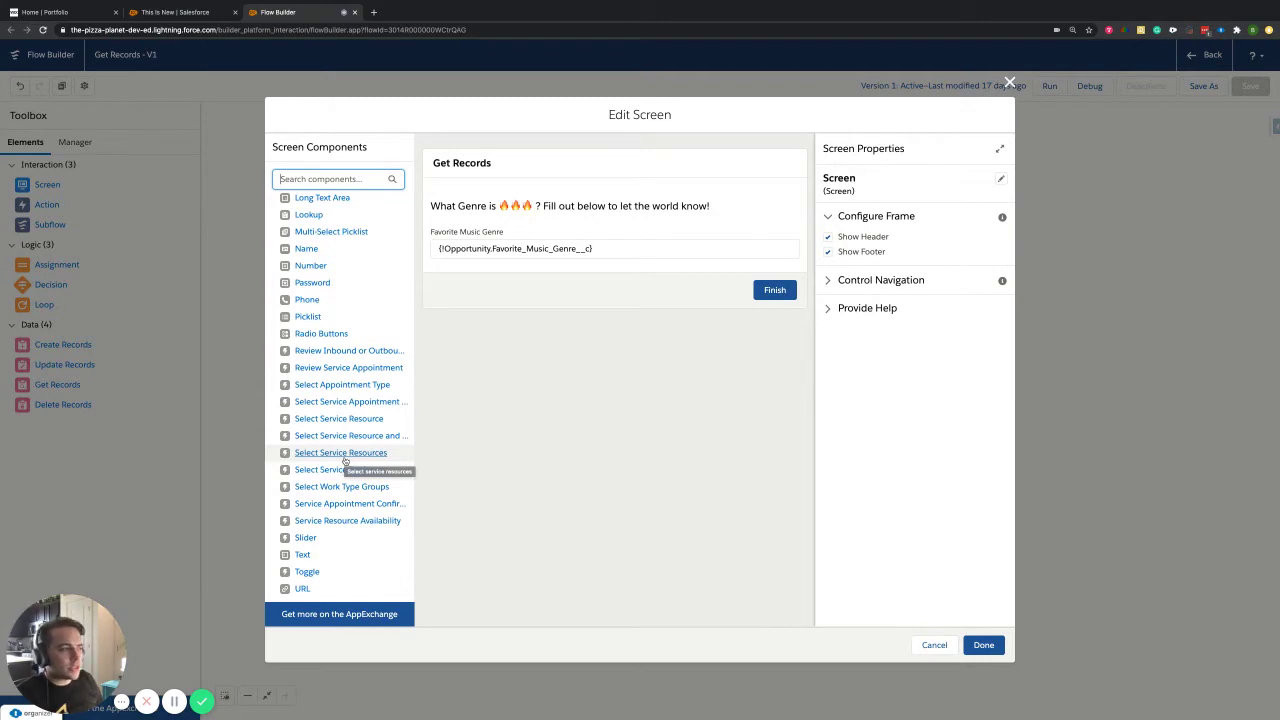
pyautogui.click(1009, 82)
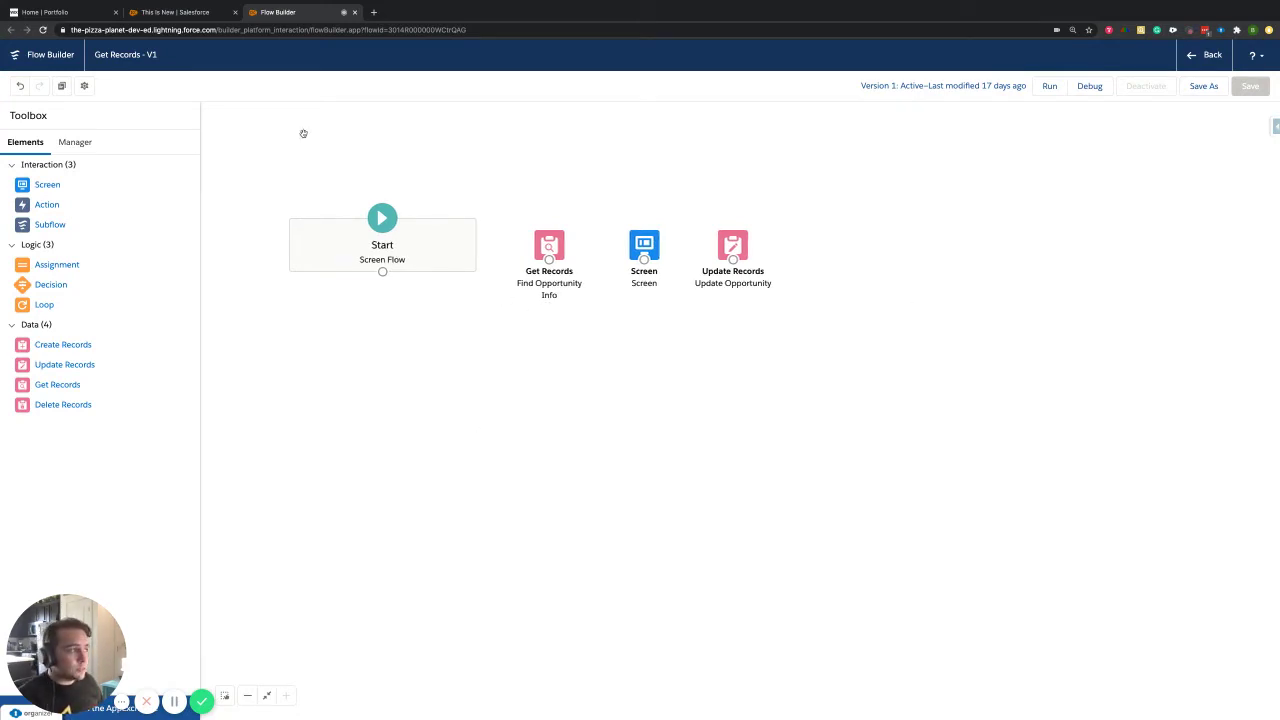
# Switch to the portfolio website and look over its home page and list of blog posts.
pyautogui.click(180, 13)
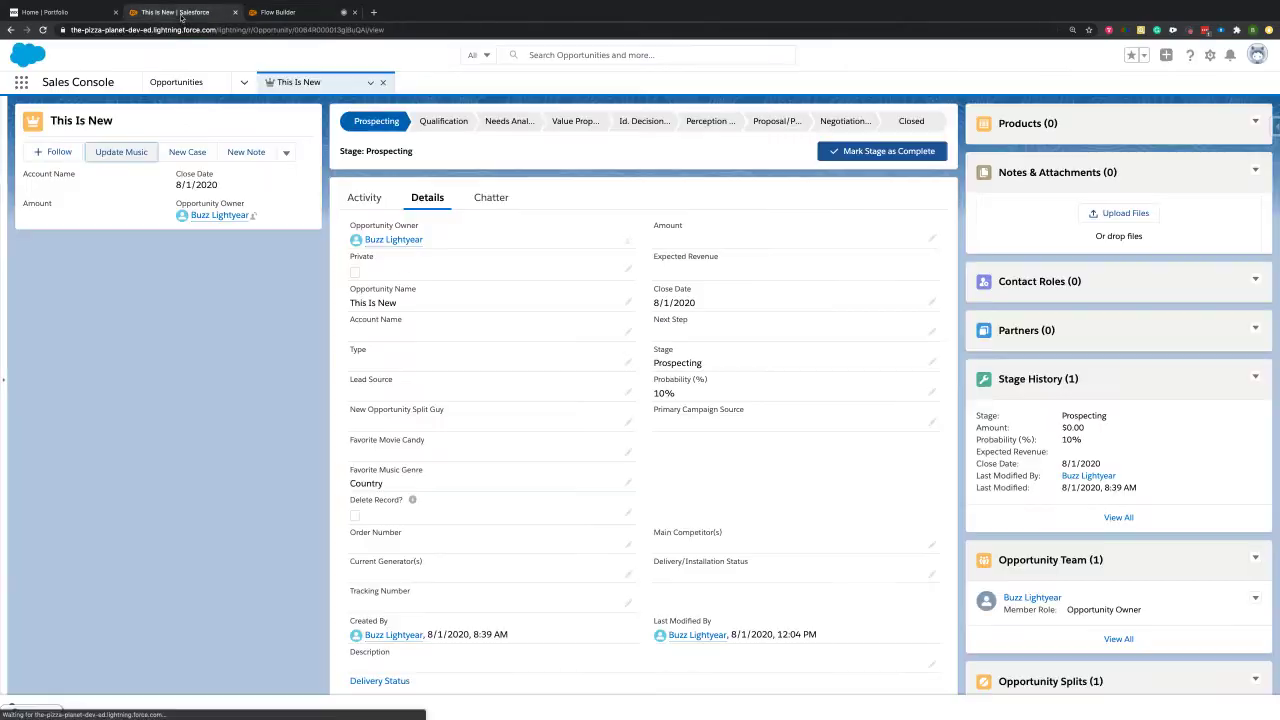
pyautogui.click(45, 12)
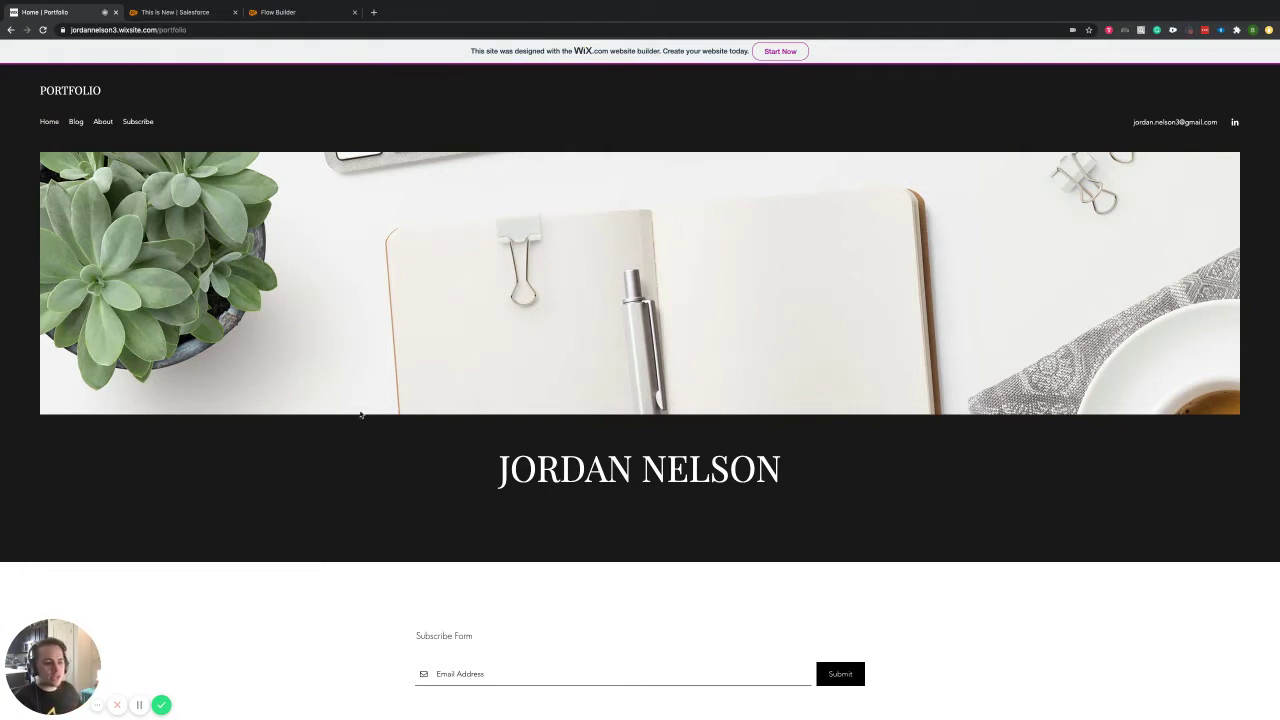
pyautogui.scroll(-3, 330, 380)
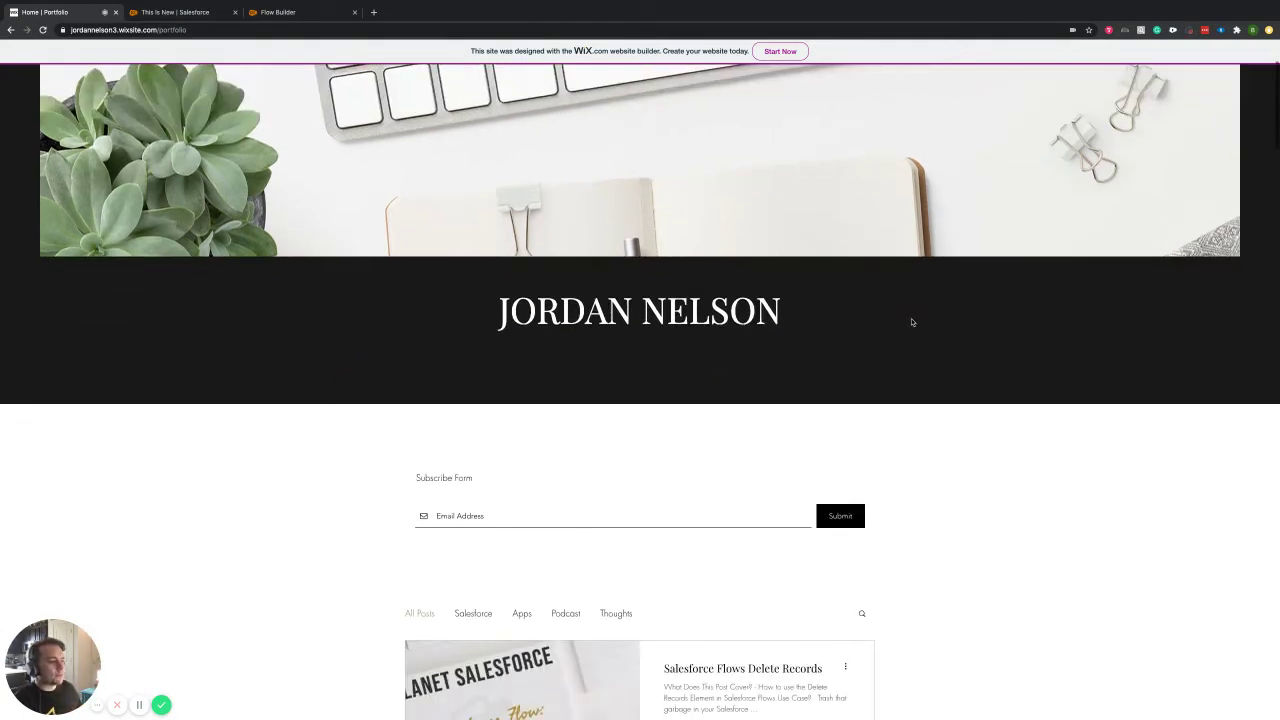
pyautogui.moveTo(831, 318); pyautogui.dragTo(500, 313)
pyautogui.scroll(3, 312, 302)
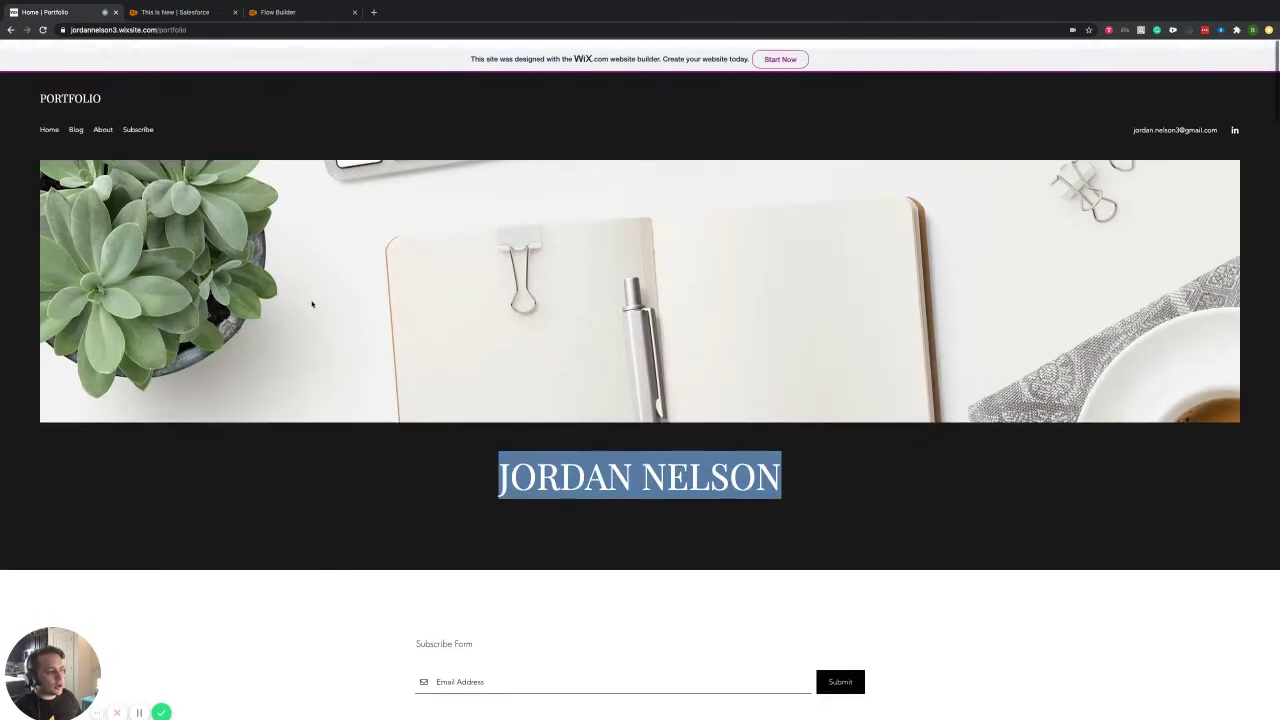
pyautogui.click(314, 486)
pyautogui.scroll(-7, 309, 403)
pyautogui.scroll(2, 311, 394)
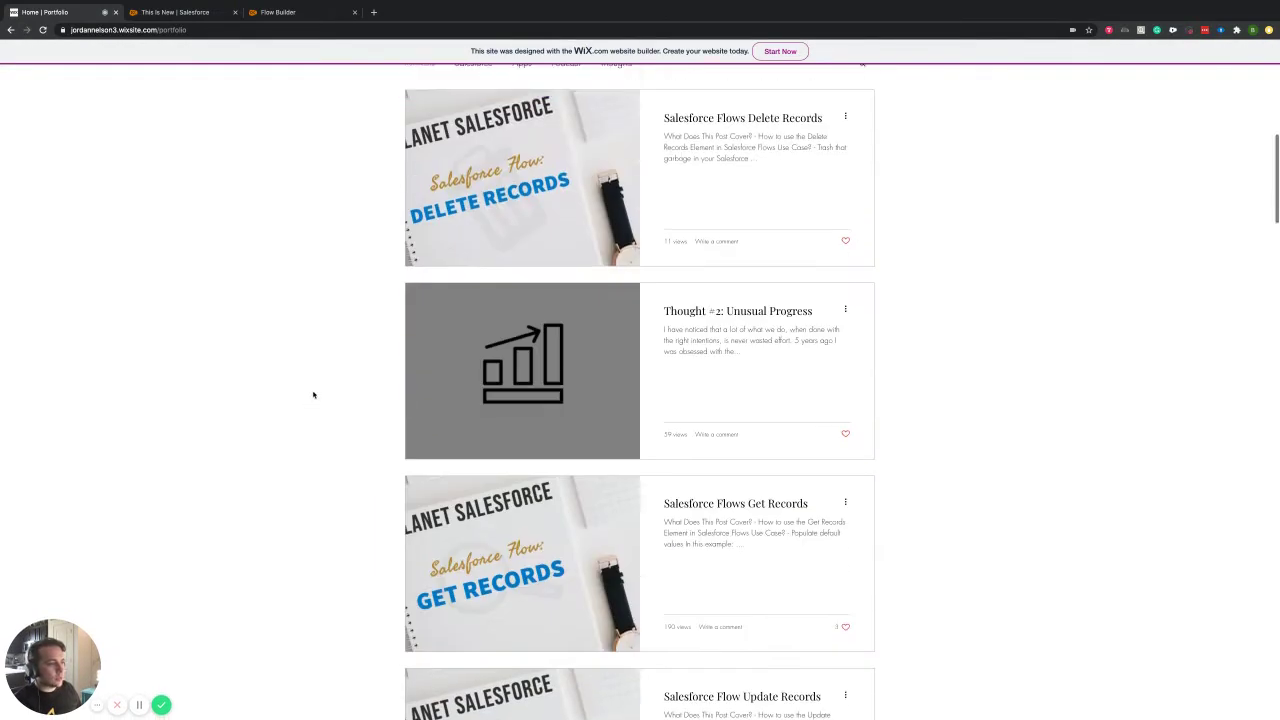
# Browse the blog's Podcast, Salesforce, Apps and Thoughts categories.
pyautogui.click(563, 250)
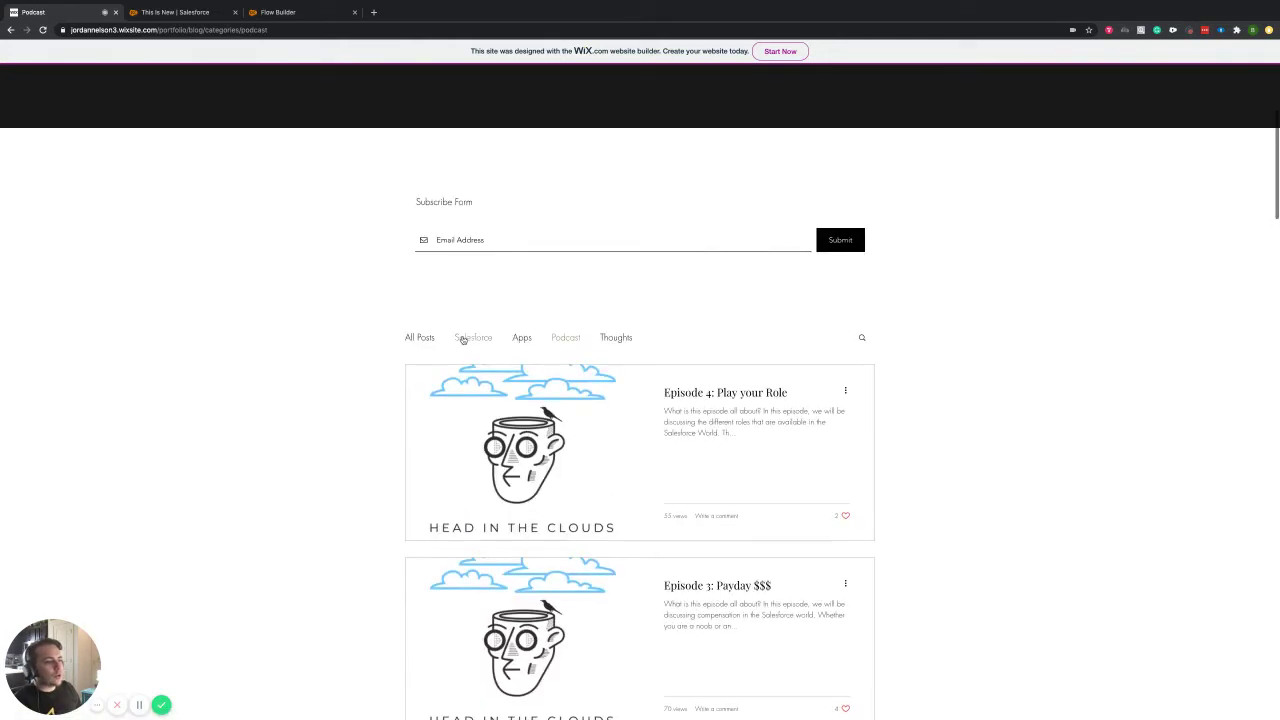
pyautogui.click(463, 339)
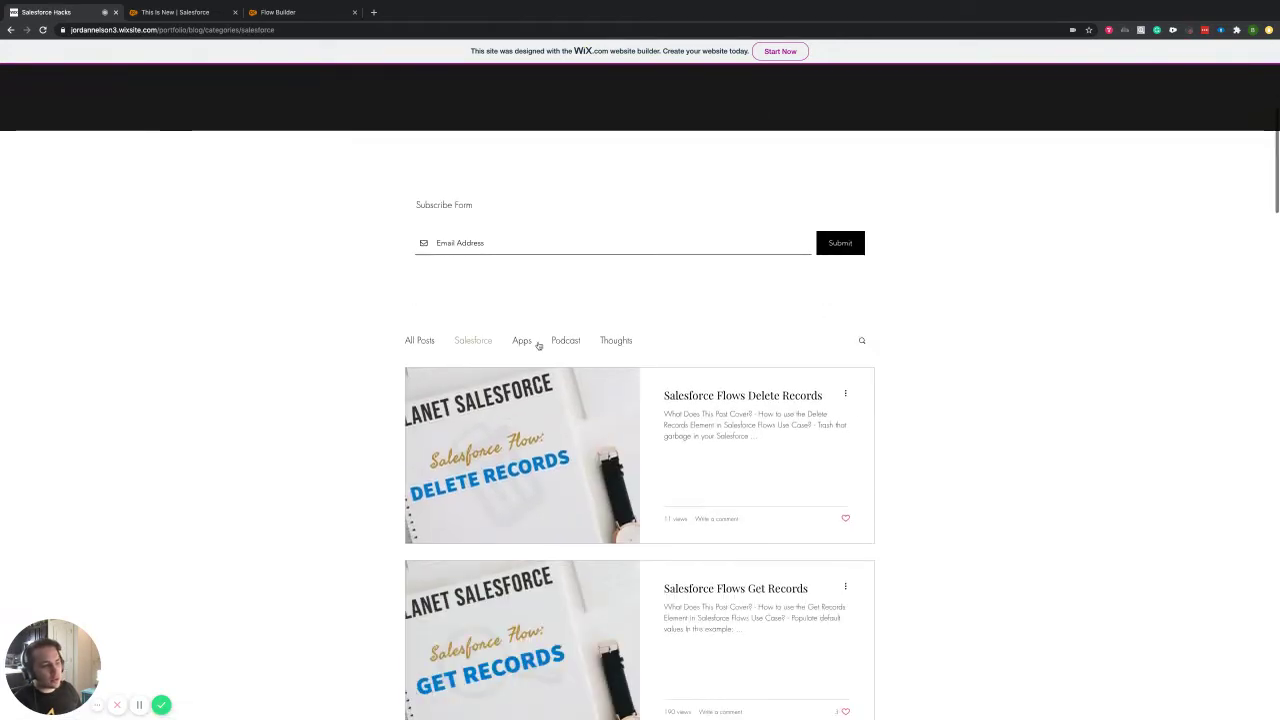
pyautogui.click(524, 342)
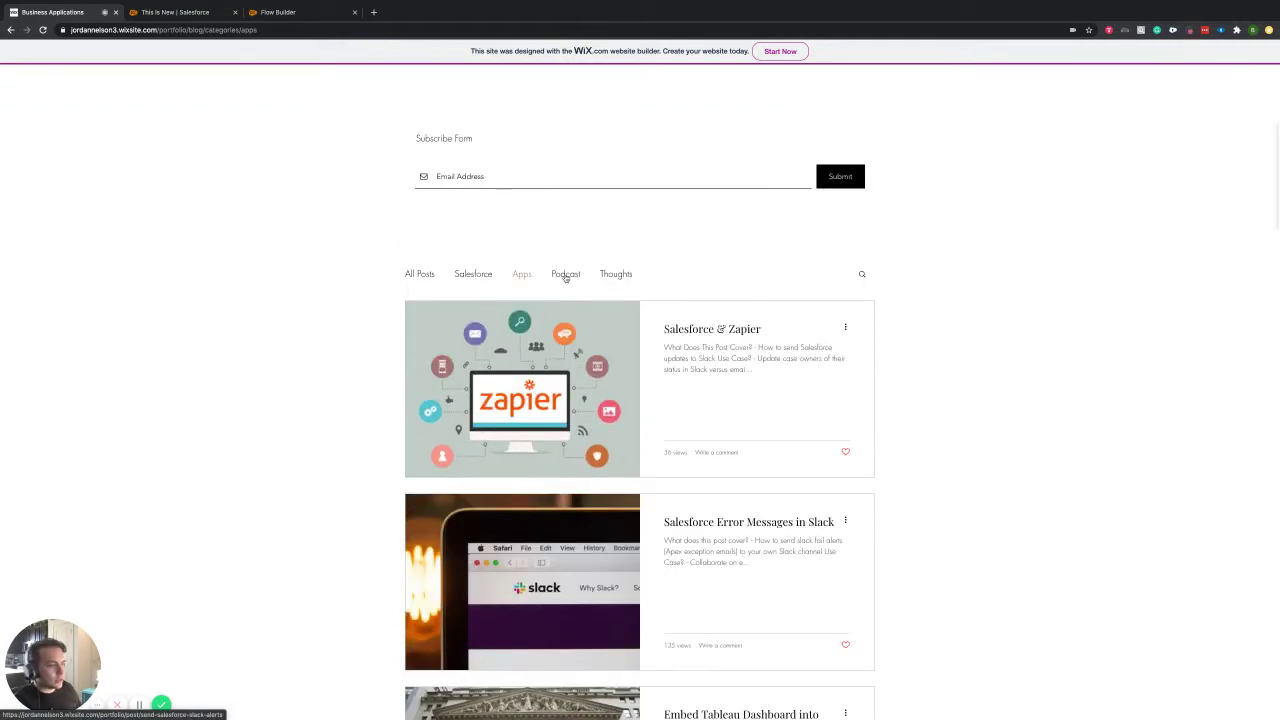
pyautogui.click(619, 278)
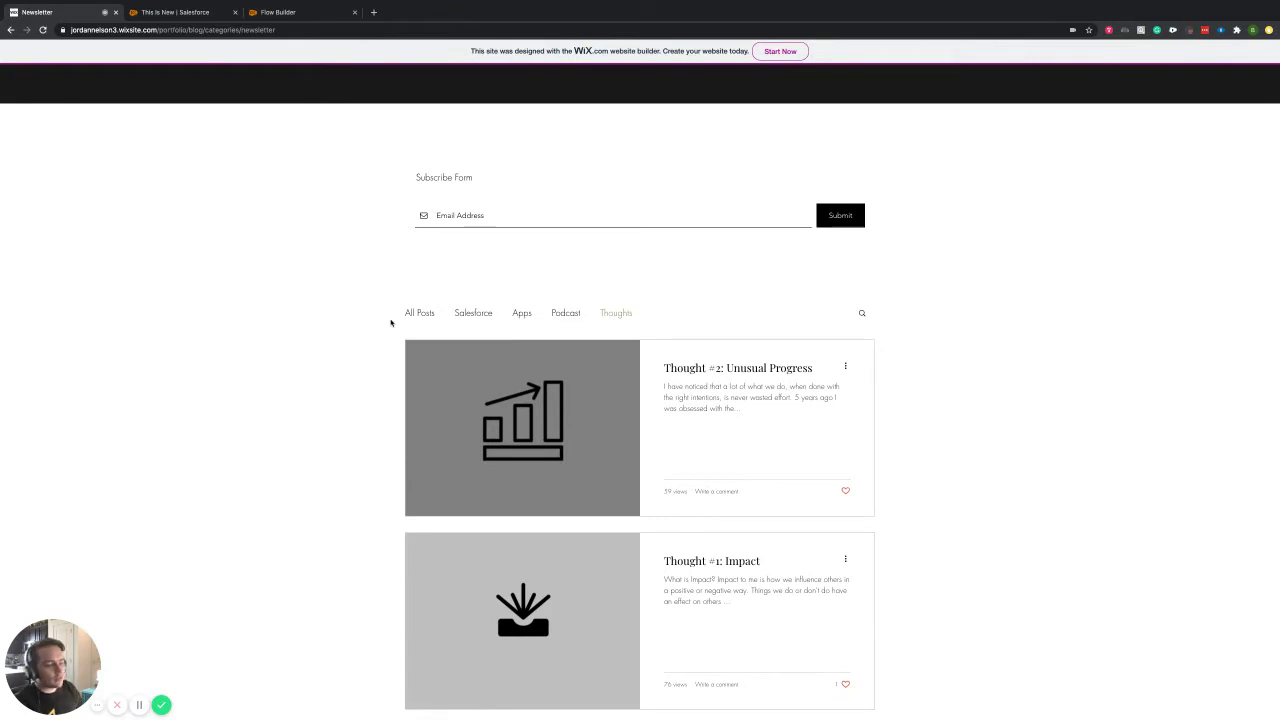
pyautogui.scroll(1, 378, 302)
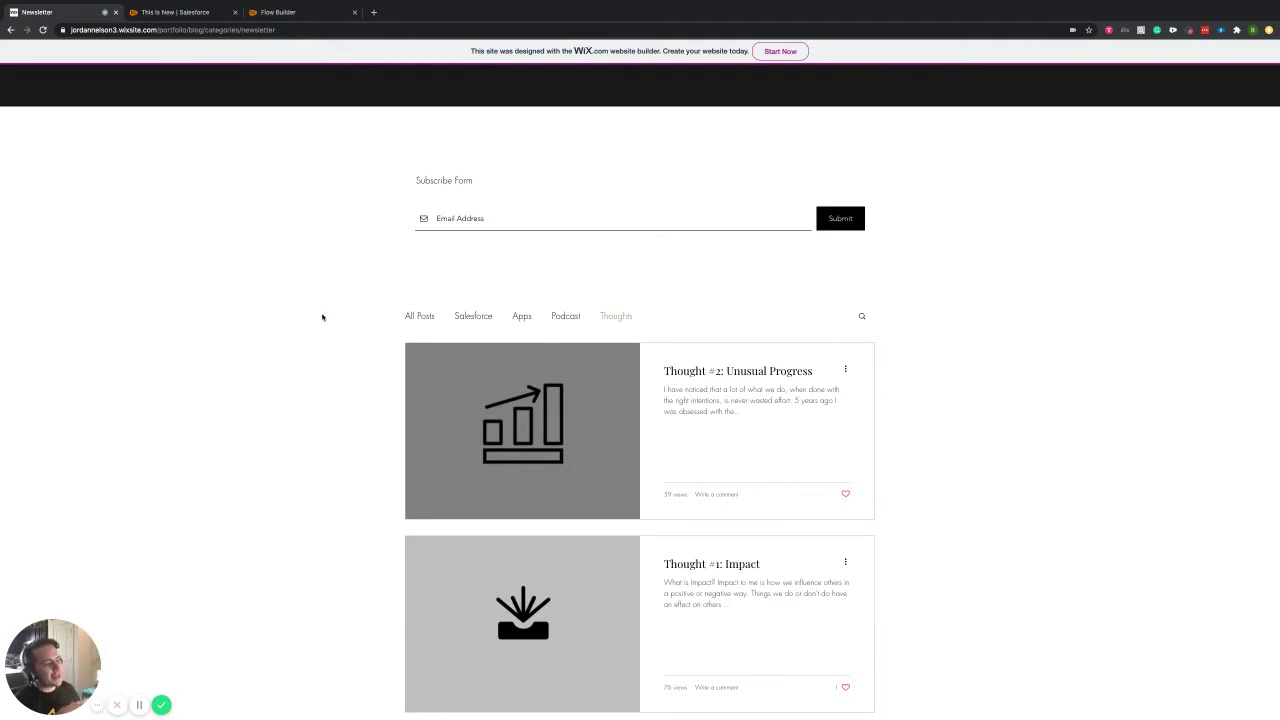
pyautogui.scroll(1, 360, 291)
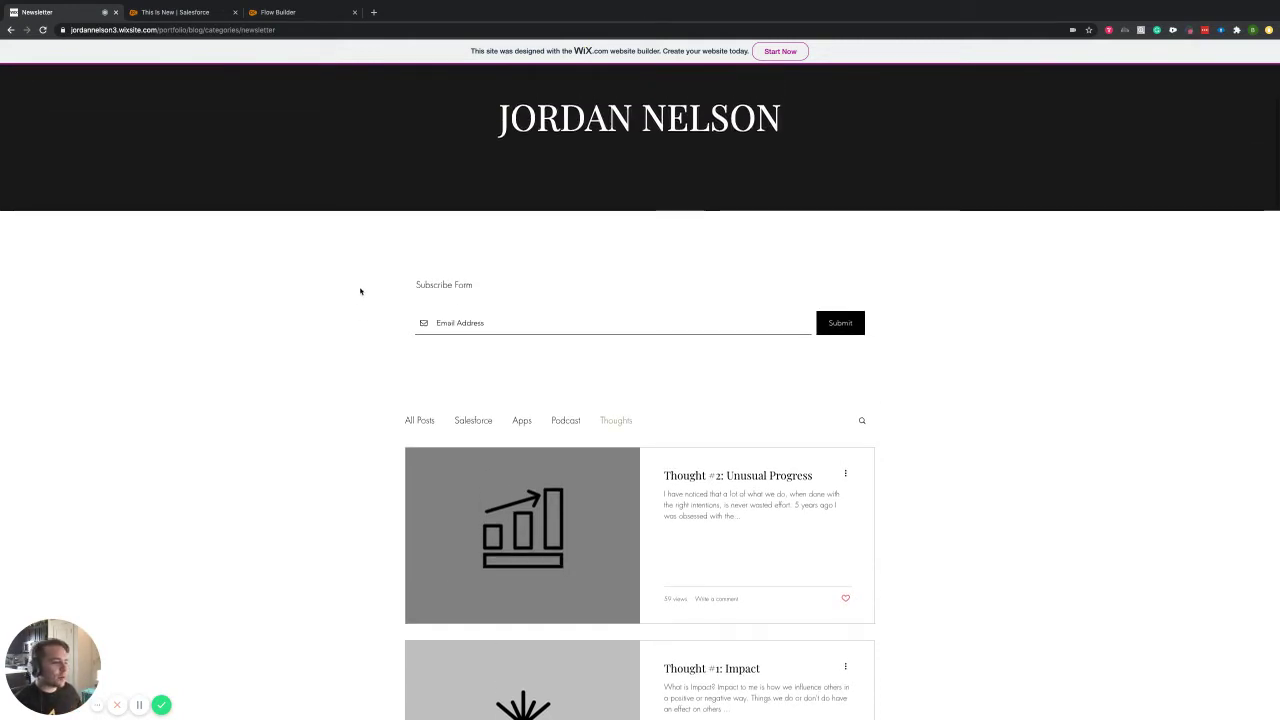
# Open the Salesforce Flows Get Records post from the Salesforce category and review its custom button and flow setup.
pyautogui.click(470, 420)
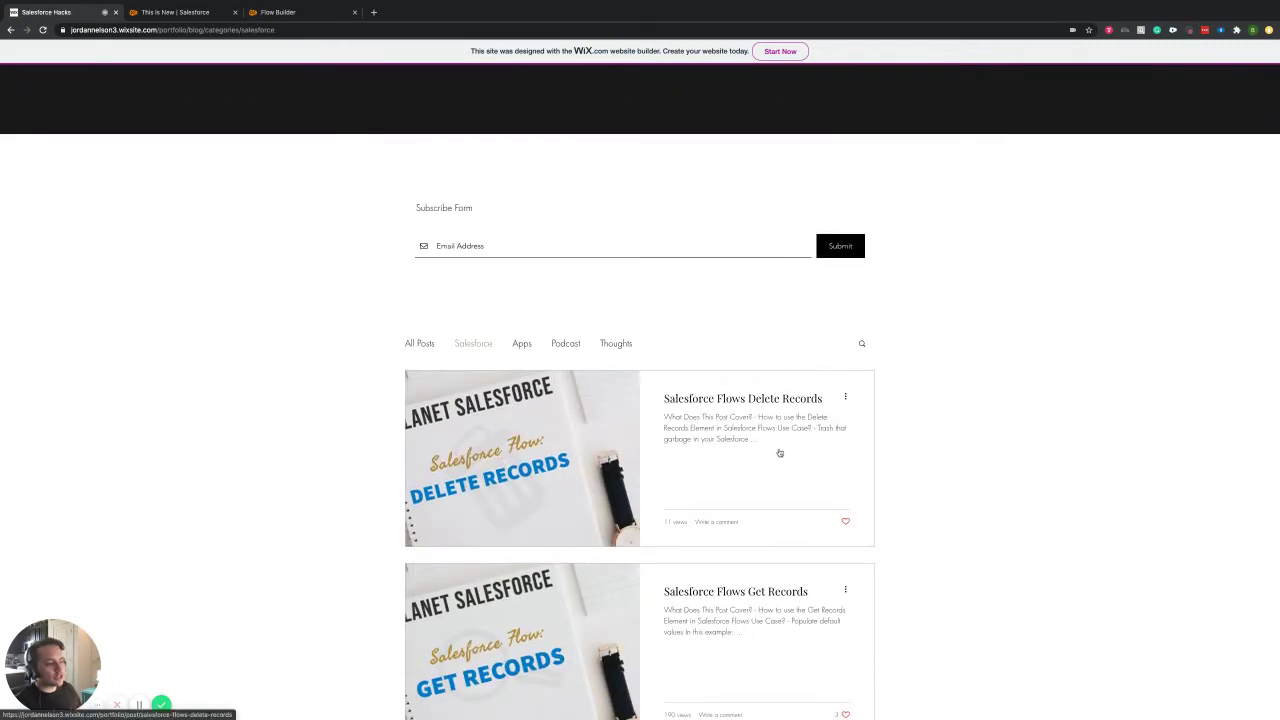
pyautogui.scroll(-2, 573, 433)
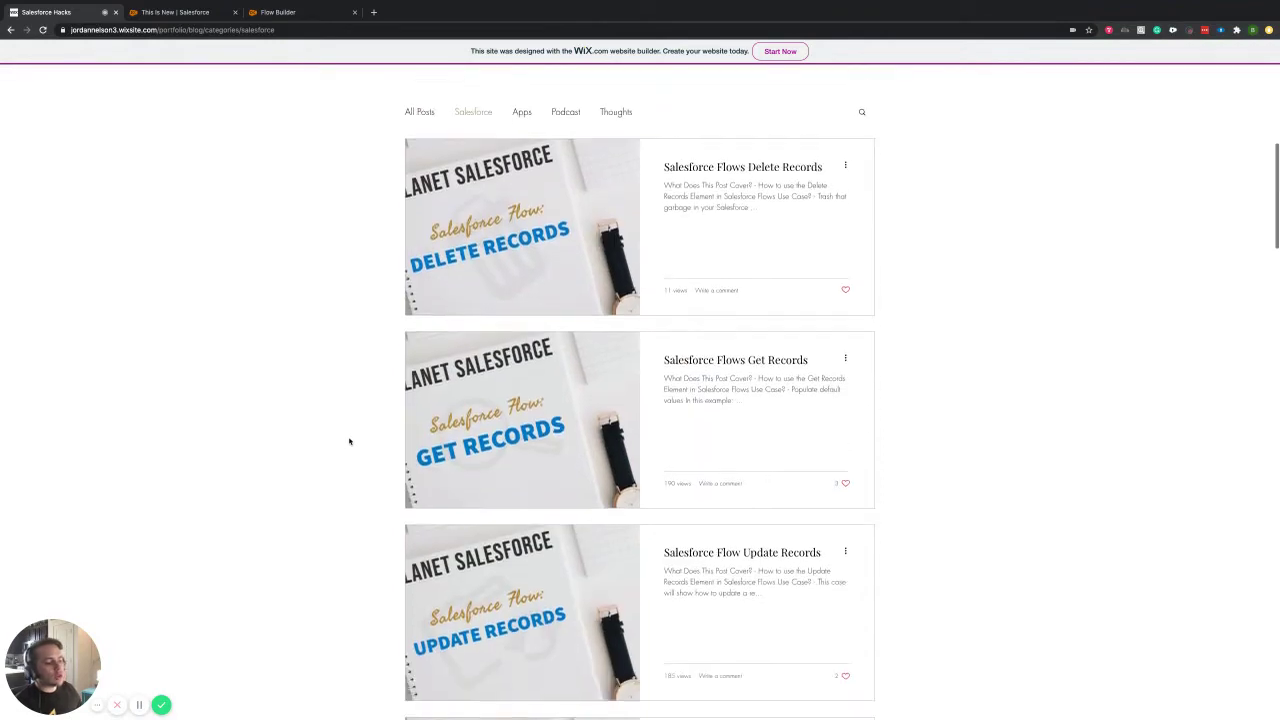
pyautogui.click(733, 357)
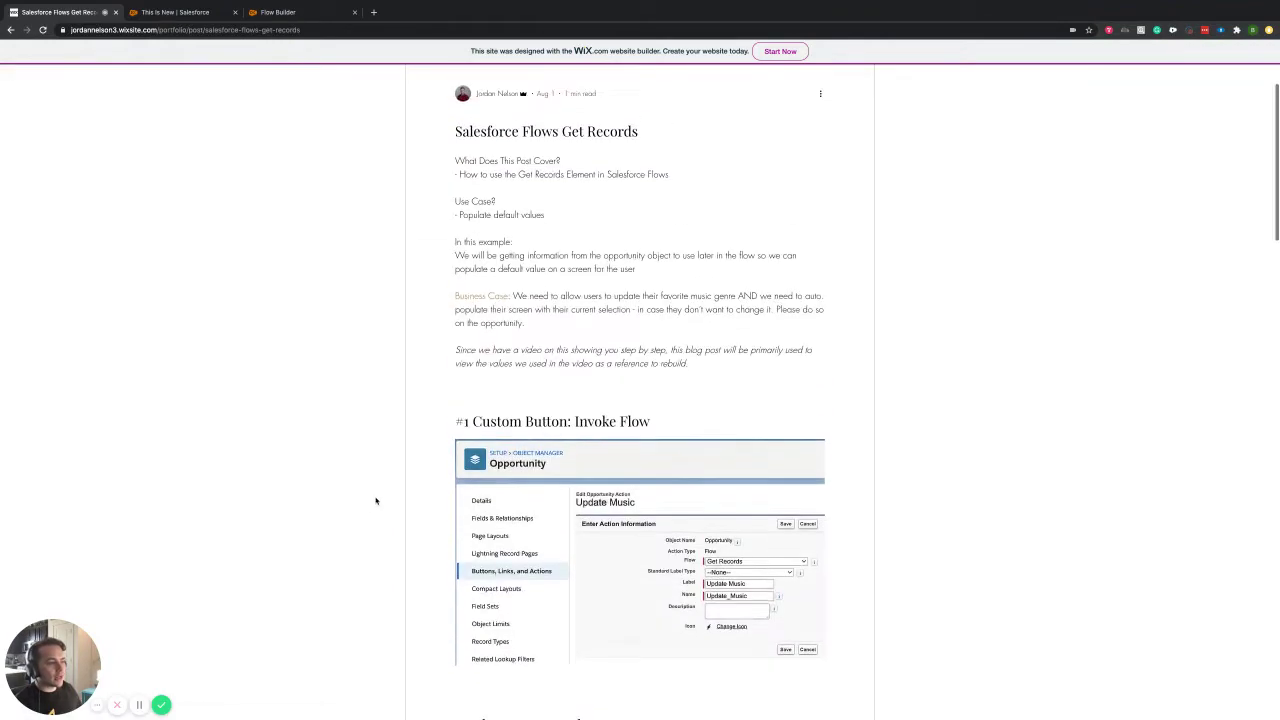
pyautogui.scroll(-2, 548, 458)
pyautogui.scroll(-4, 533, 475)
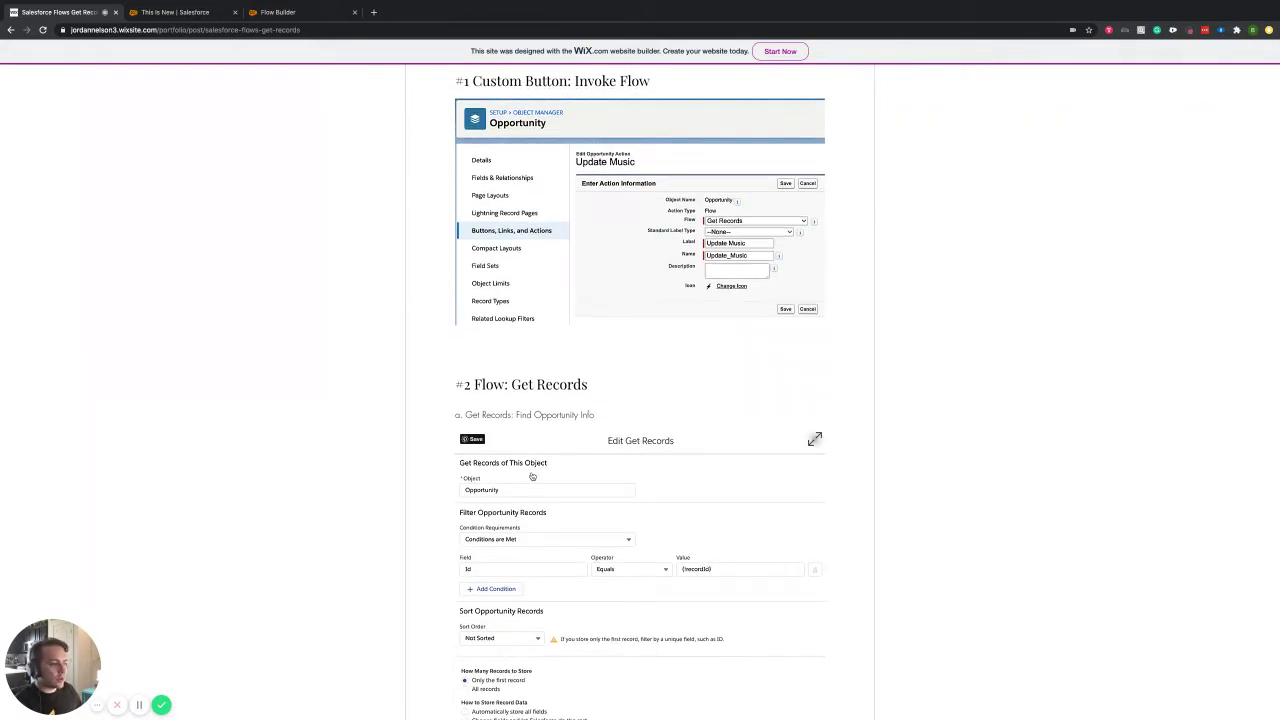
pyautogui.scroll(-2, 533, 477)
pyautogui.scroll(3, 538, 465)
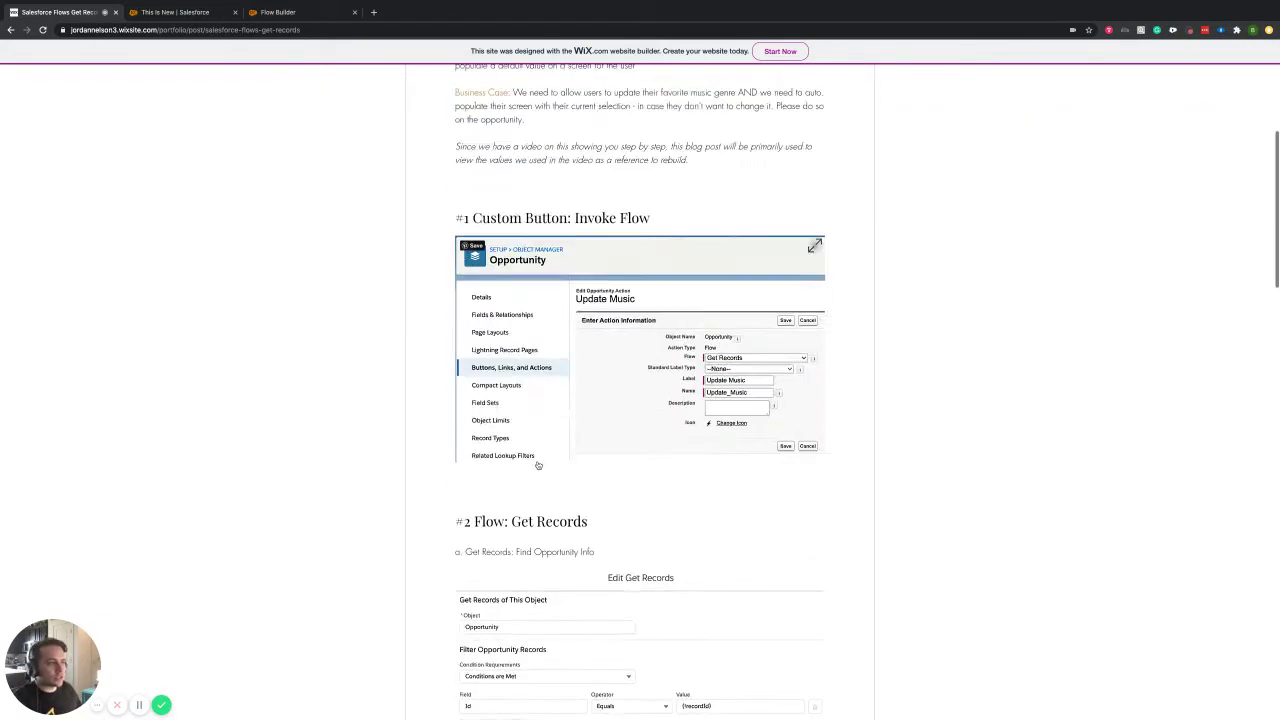
pyautogui.scroll(4, 537, 465)
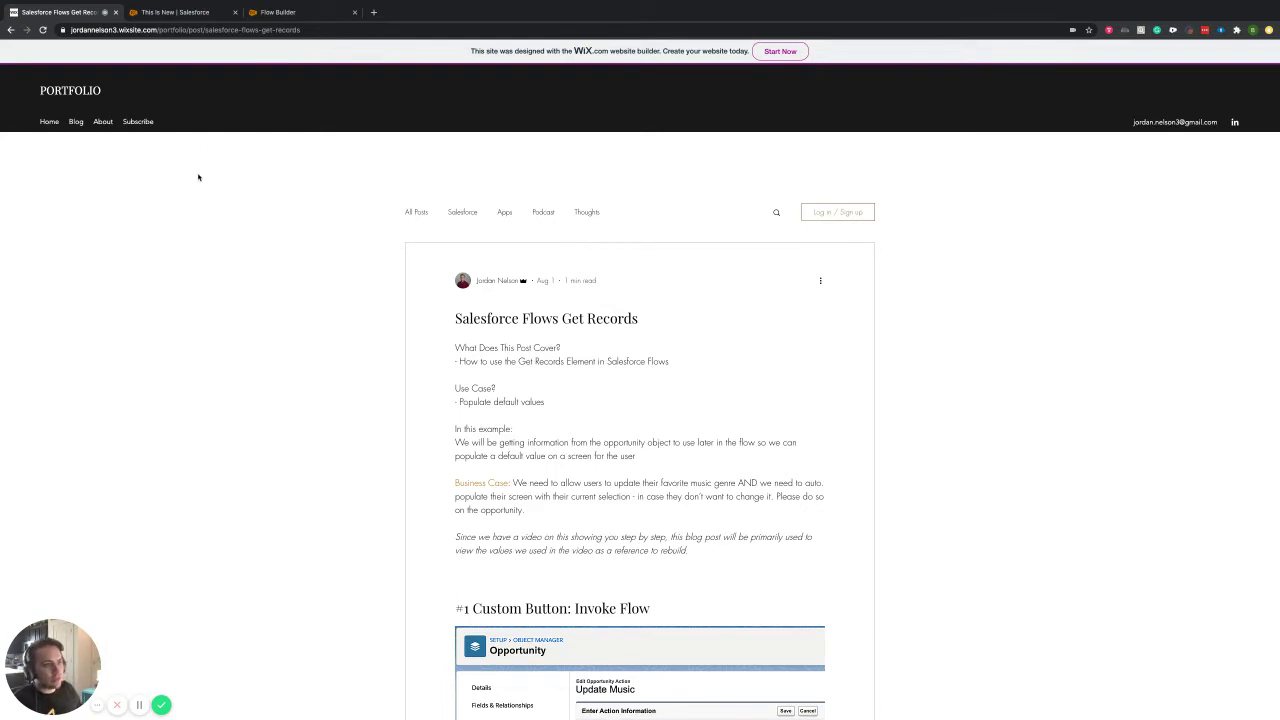
# Switch to Flow Builder, place a new Screen element on the canvas to view its blank settings, and discard it.
pyautogui.click(285, 12)
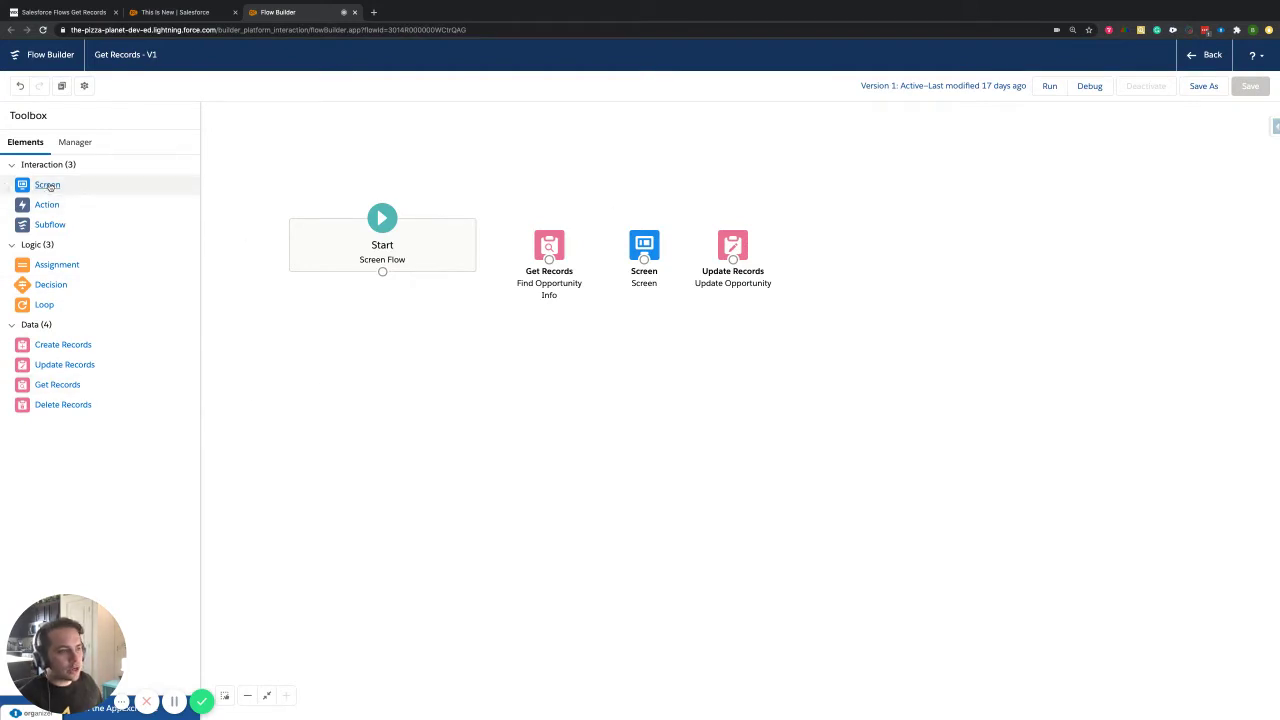
pyautogui.moveTo(47, 188); pyautogui.dragTo(464, 338)
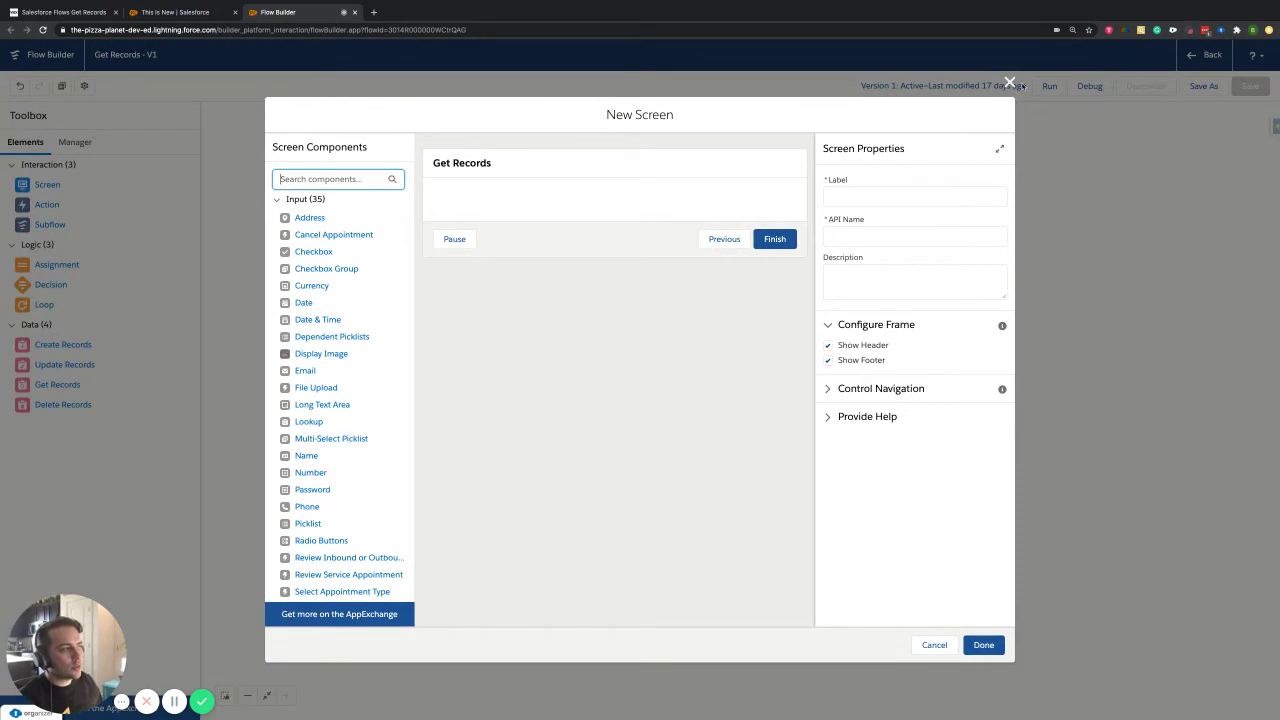
pyautogui.click(1009, 84)
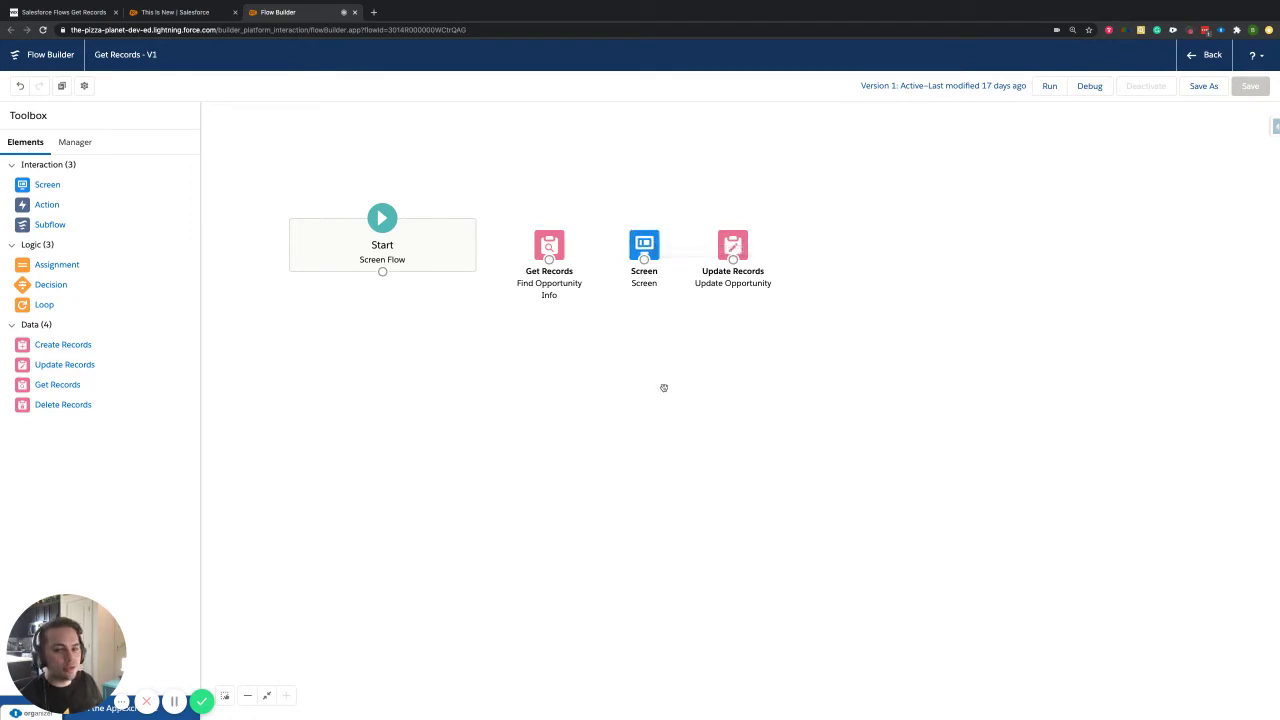
# Examine the existing Screen element's display text and Favorite Music Genre field, and close it unchanged.
pyautogui.click(651, 242)
pyautogui.doubleClick(651, 242)
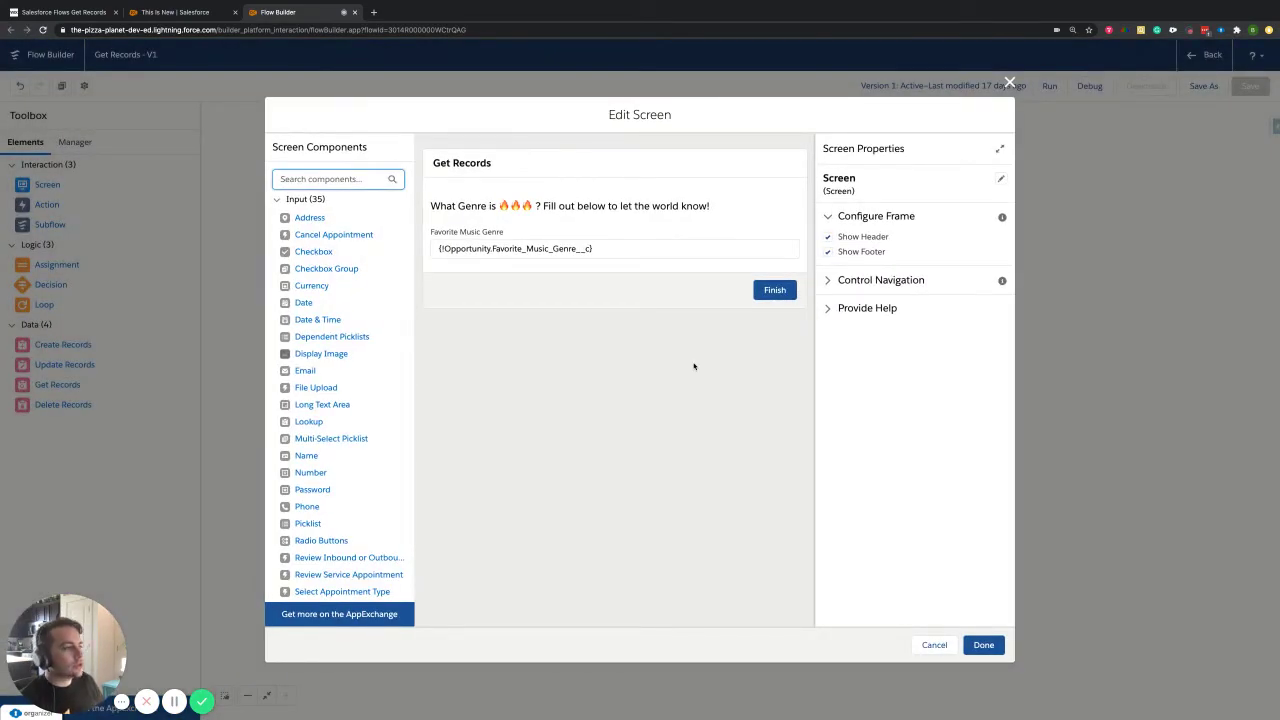
pyautogui.click(1009, 84)
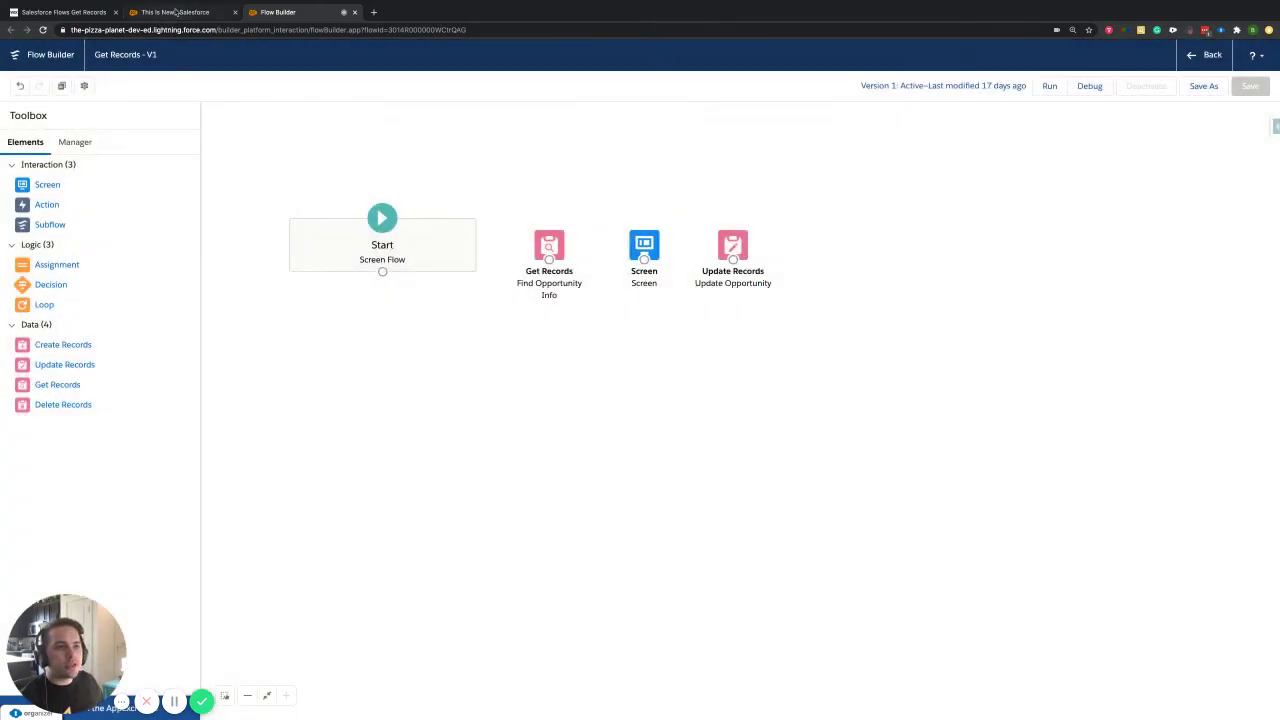
# Run Update Music on the This Is New opportunity and submit Rap as the Favorite Music Genre.
pyautogui.click(175, 12)
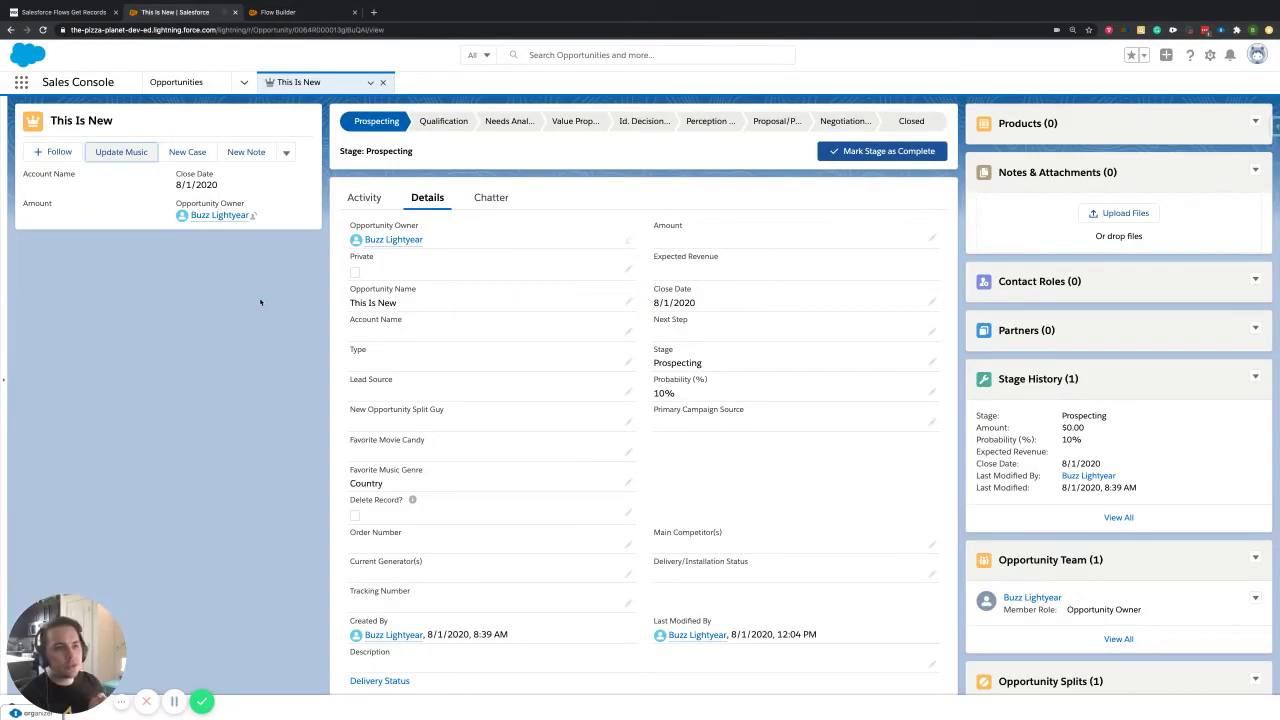
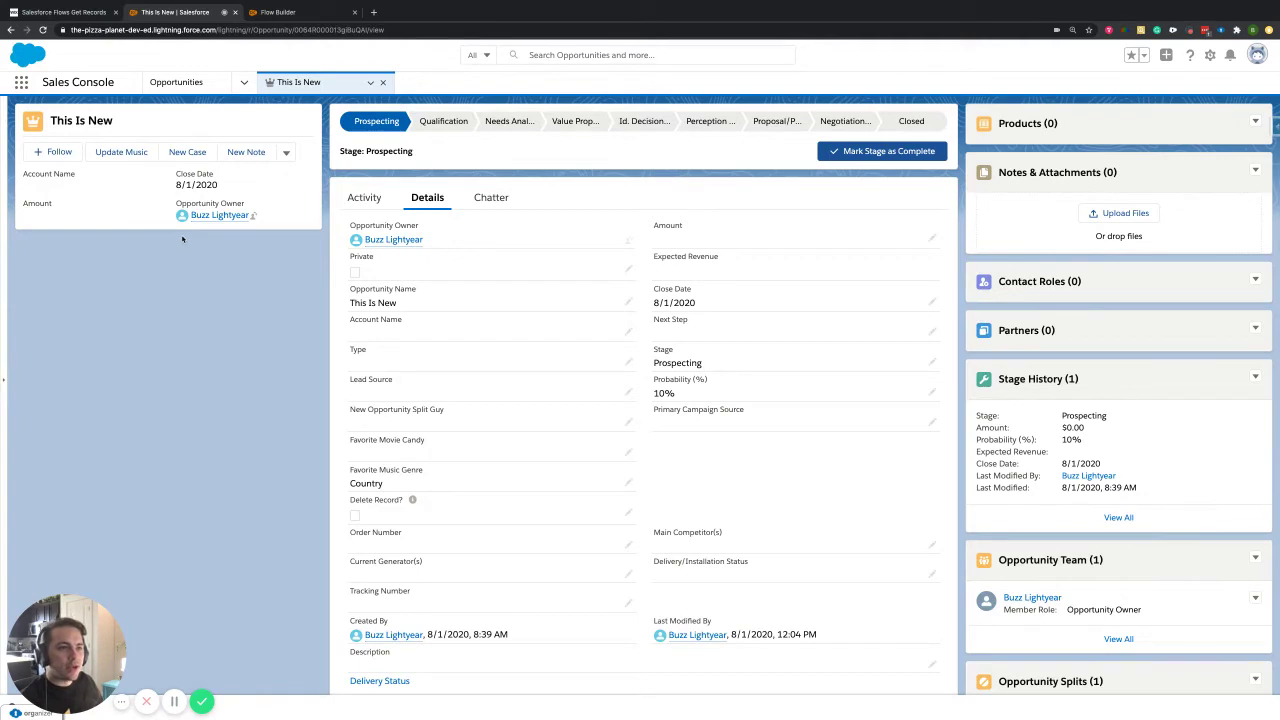
pyautogui.click(121, 152)
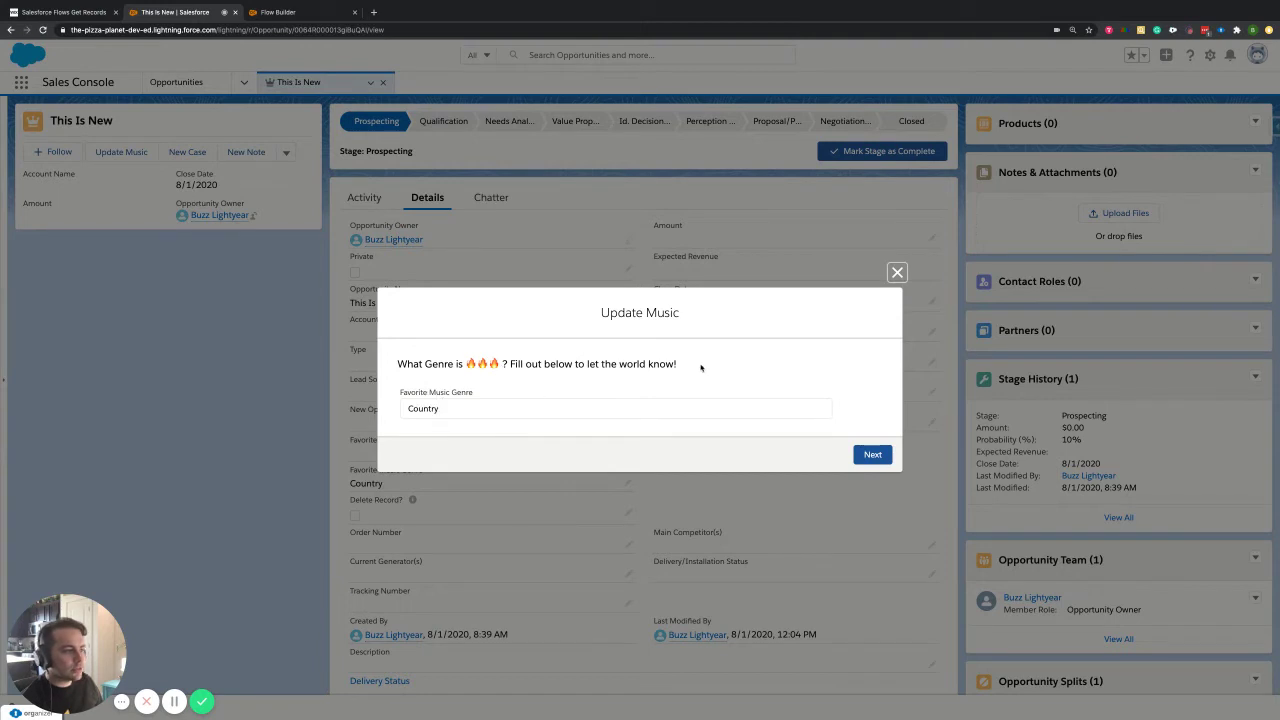
pyautogui.moveTo(700, 366); pyautogui.dragTo(377, 360)
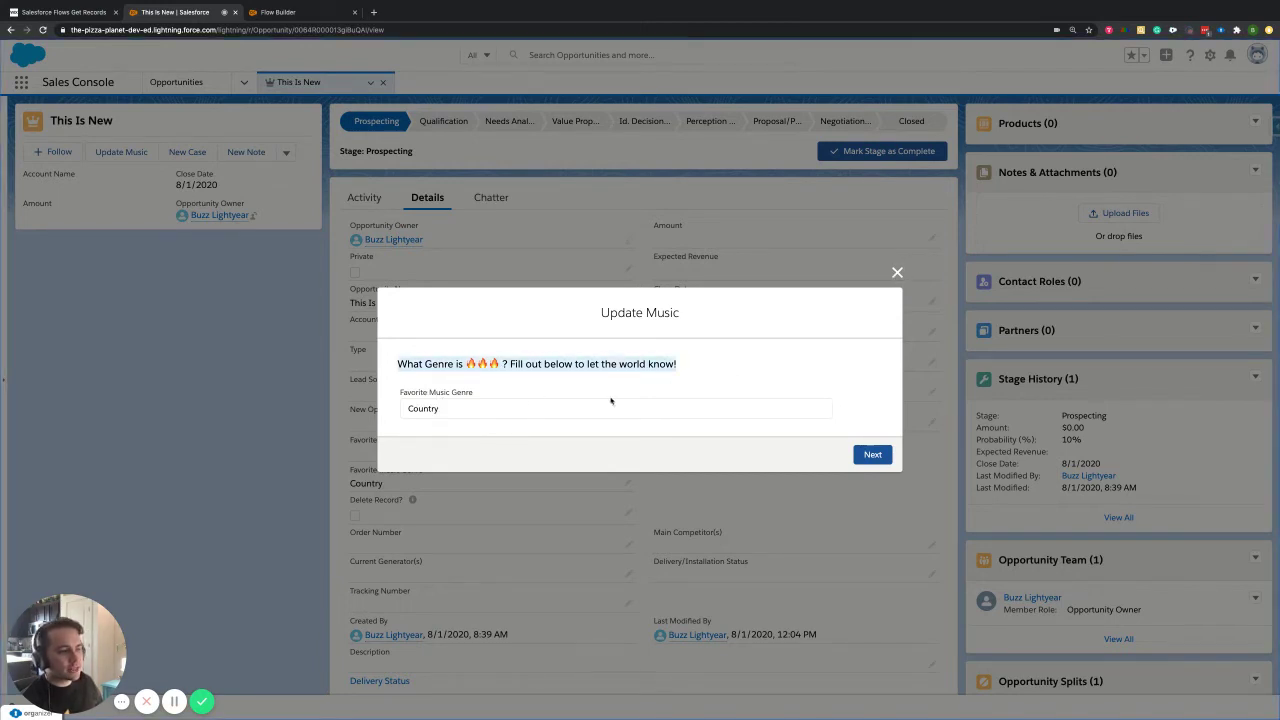
pyautogui.click(498, 403)
pyautogui.hotkey('ctrl', 'a')
pyautogui.write('Rap')
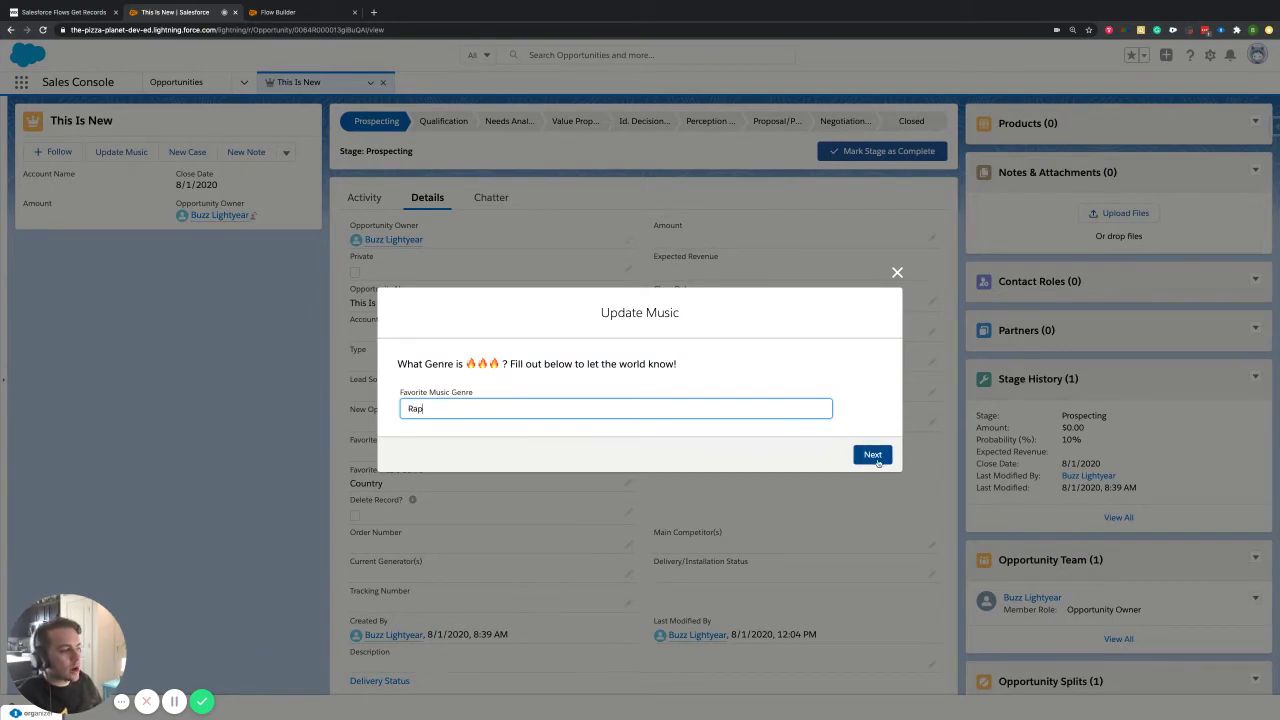
pyautogui.click(888, 454)
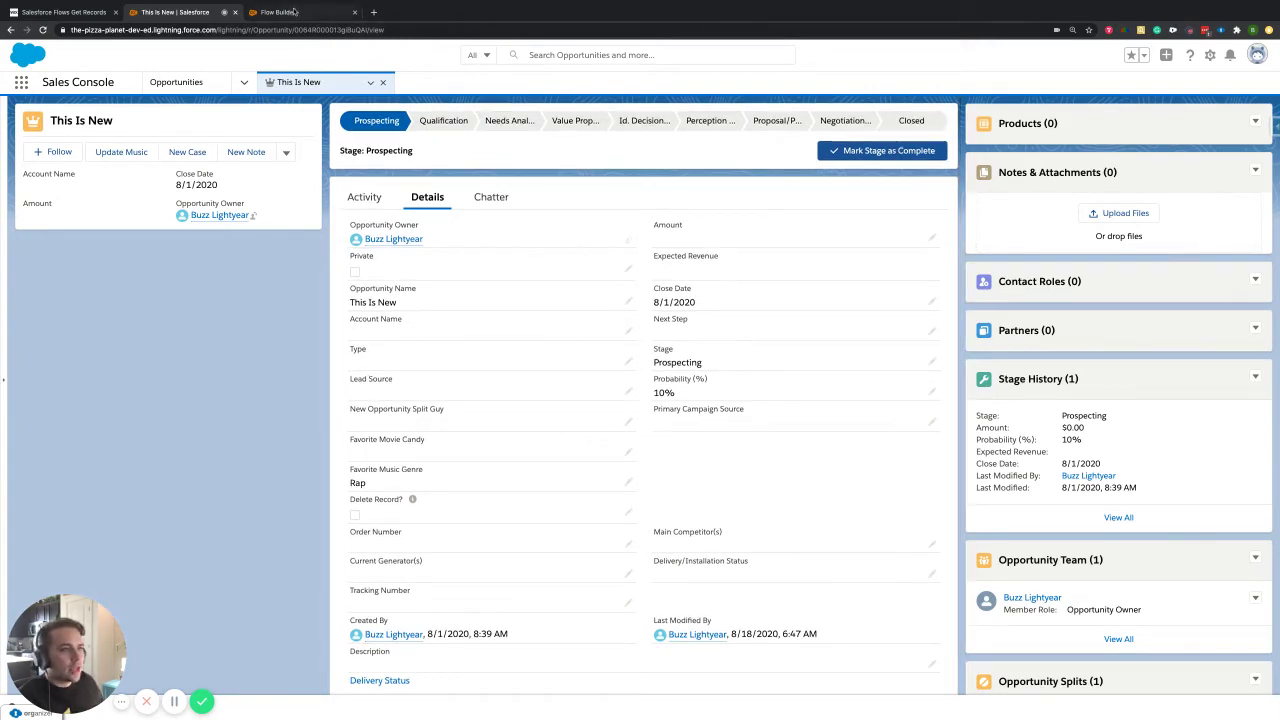
# Switch to Flow Builder, open the existing Screen element and examine its Input and Display component categories.
pyautogui.hotkey('ctrl', 'Tab')
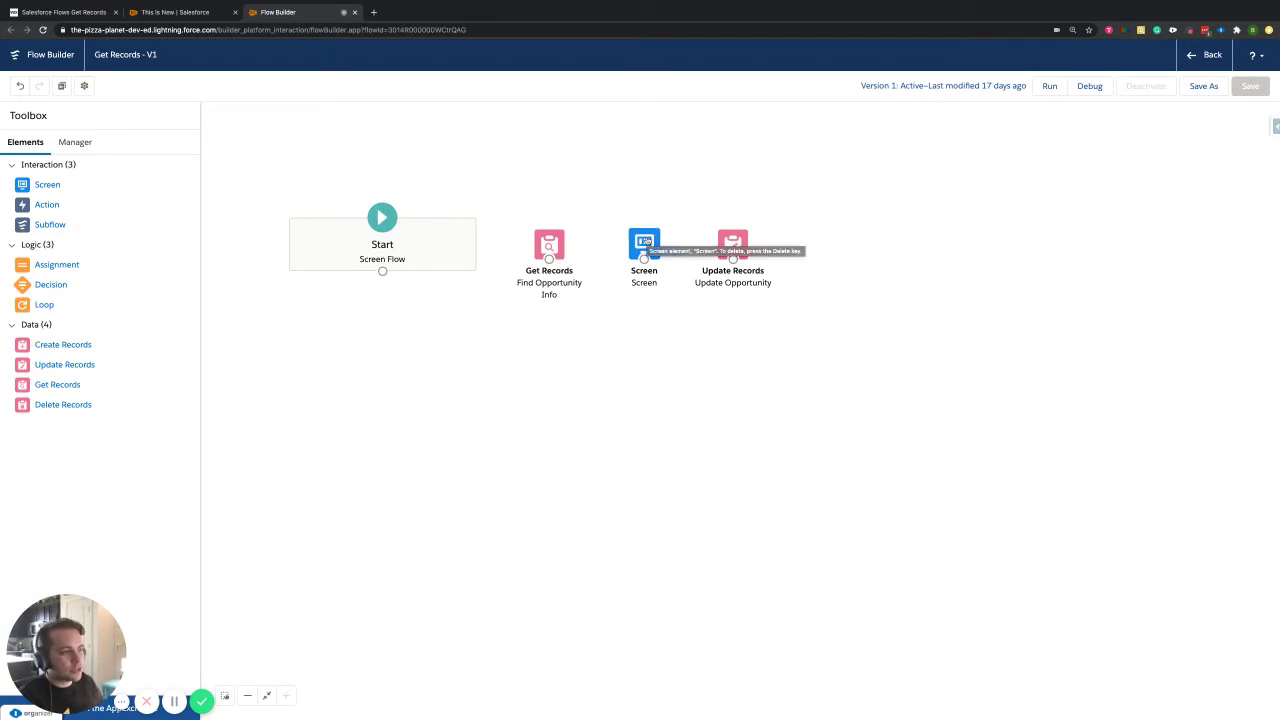
pyautogui.doubleClick(645, 243)
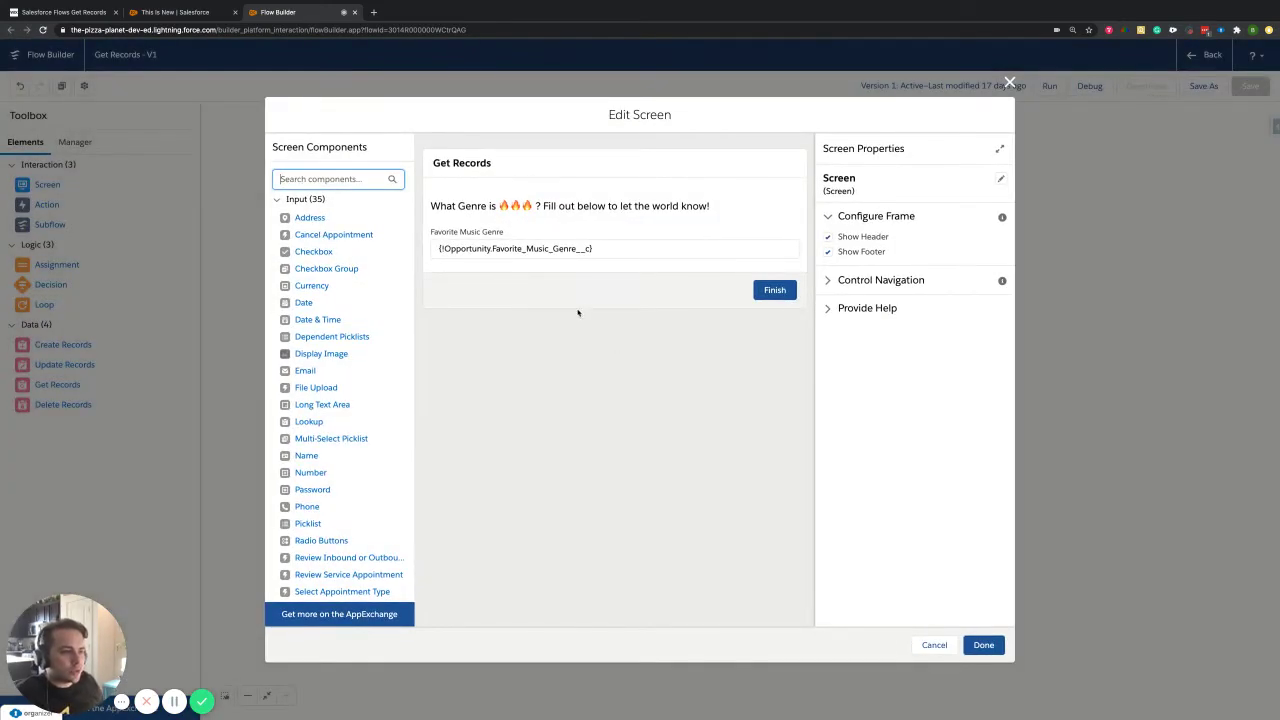
pyautogui.click(580, 333)
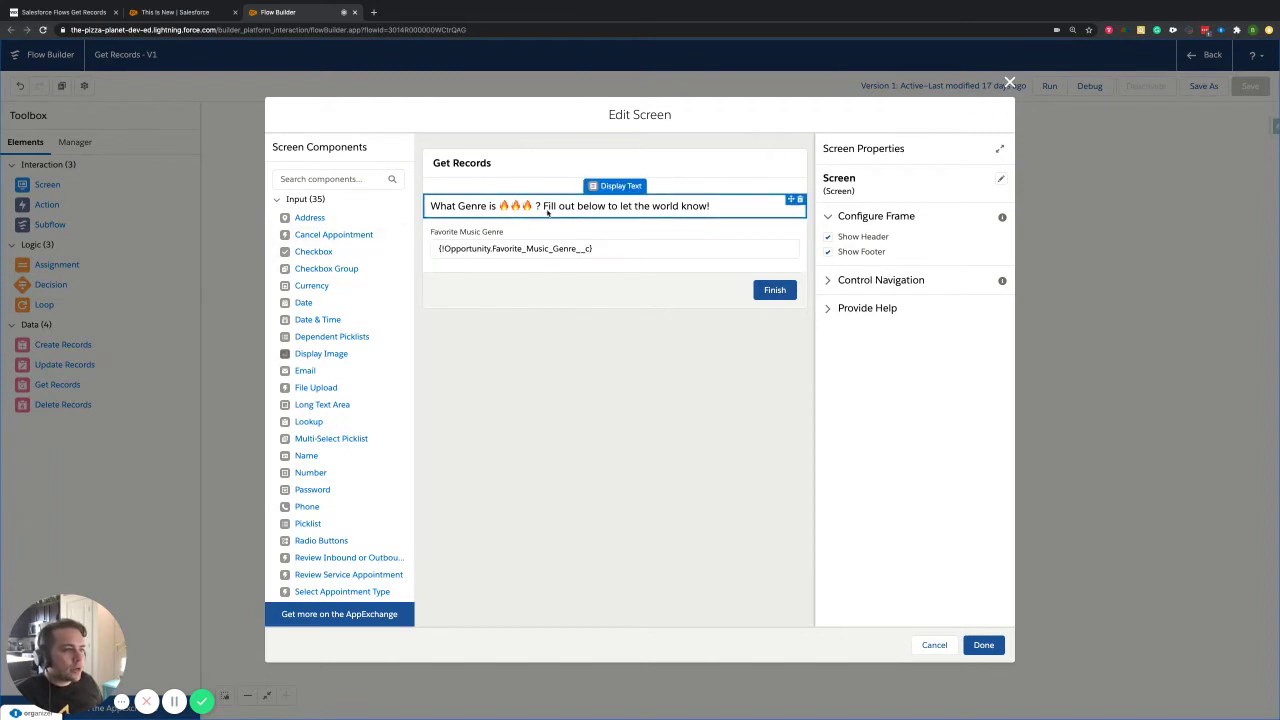
pyautogui.scroll(-1, 346, 394)
pyautogui.scroll(1, 345, 300)
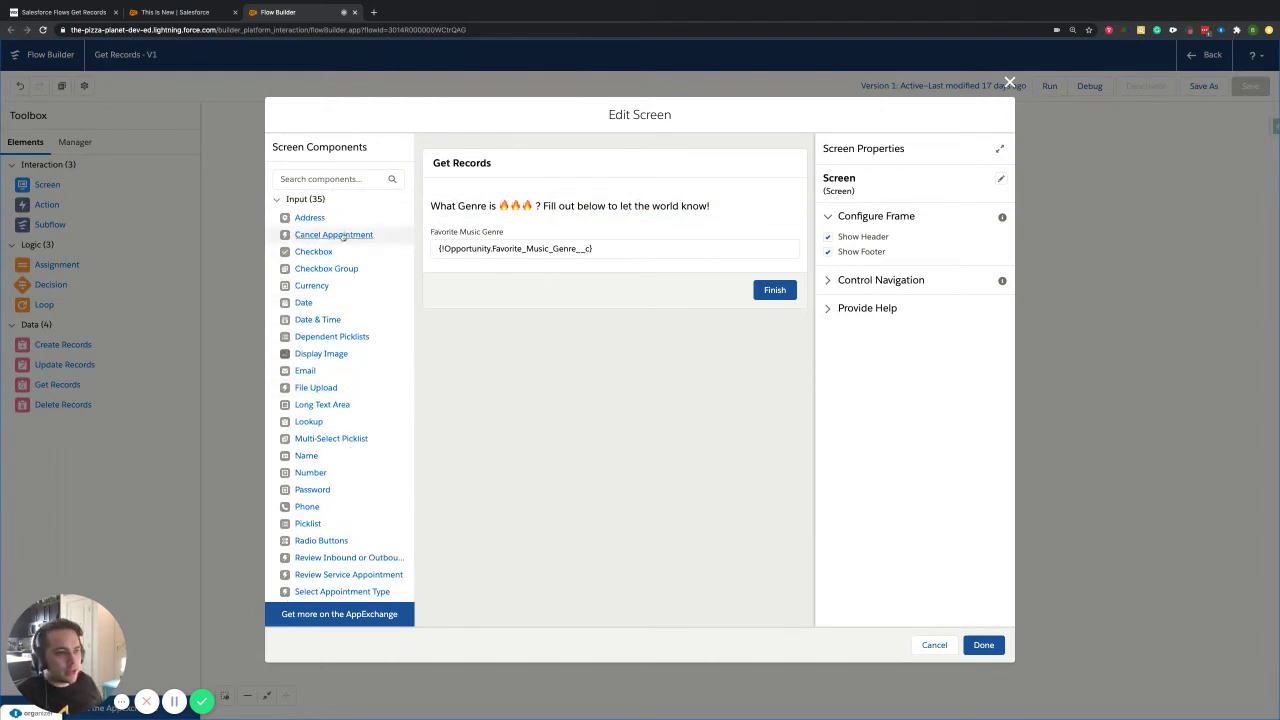
pyautogui.click(288, 199)
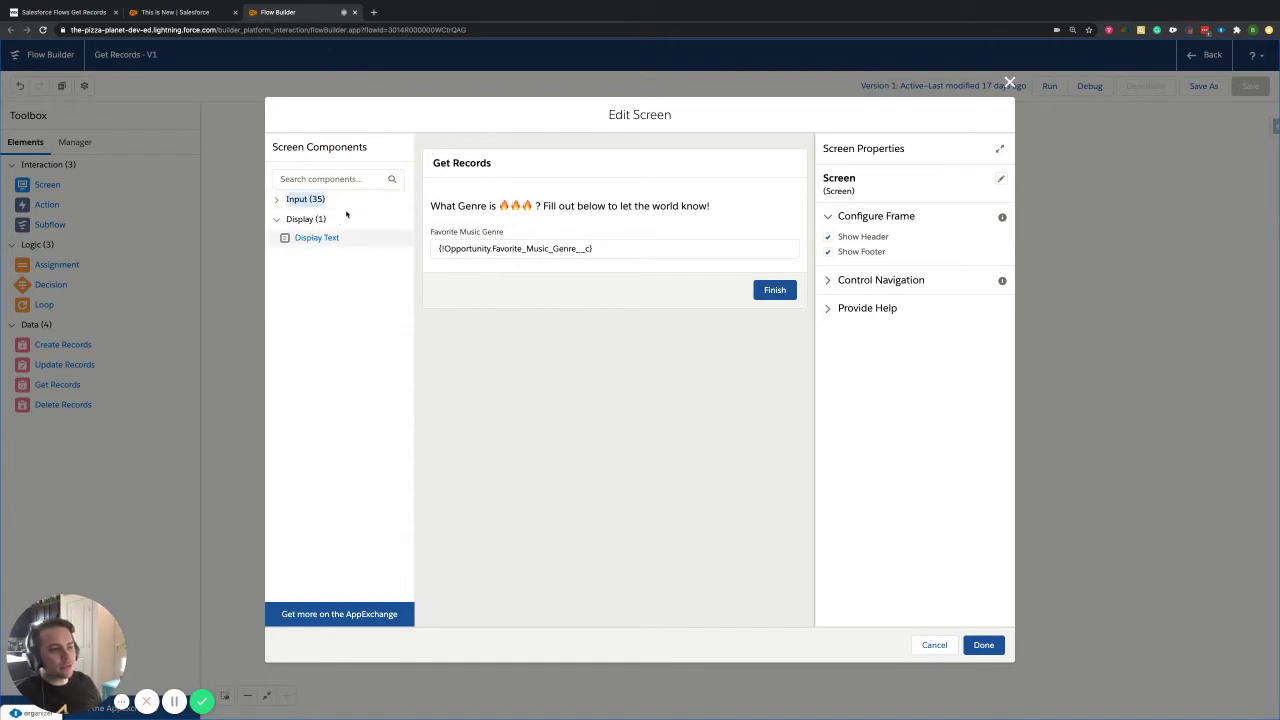
pyautogui.click(277, 200)
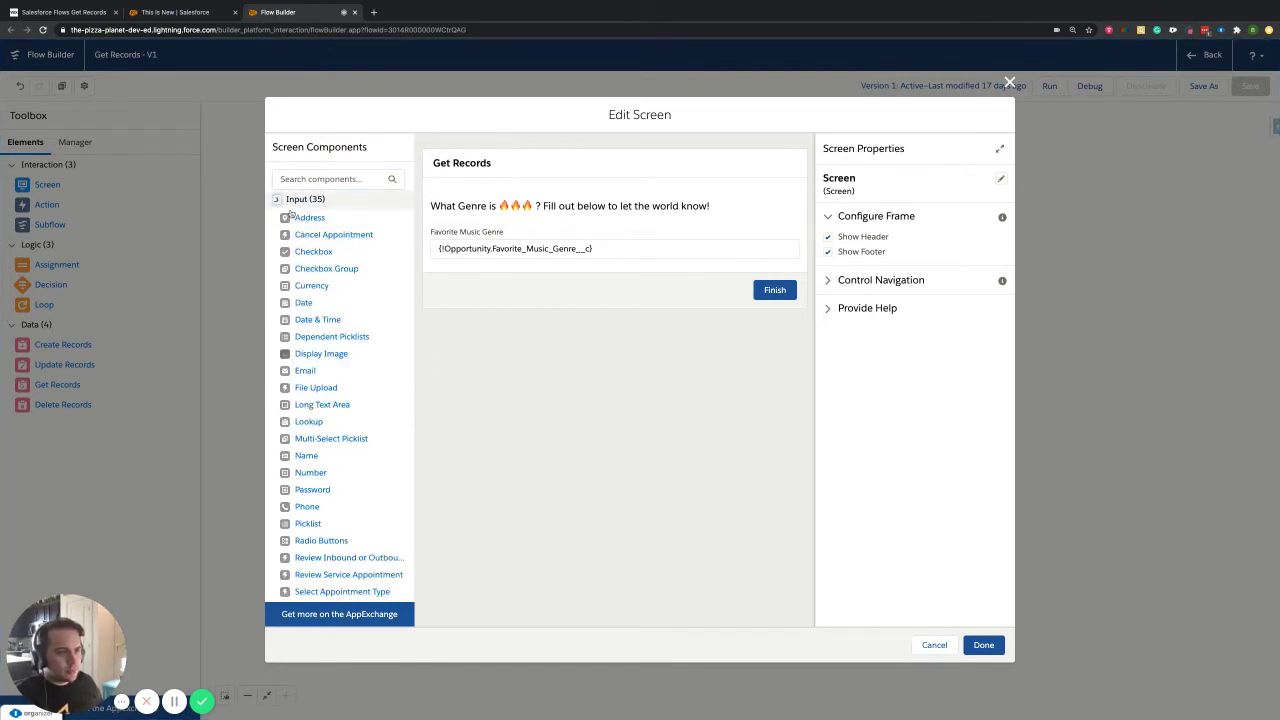
pyautogui.click(277, 200)
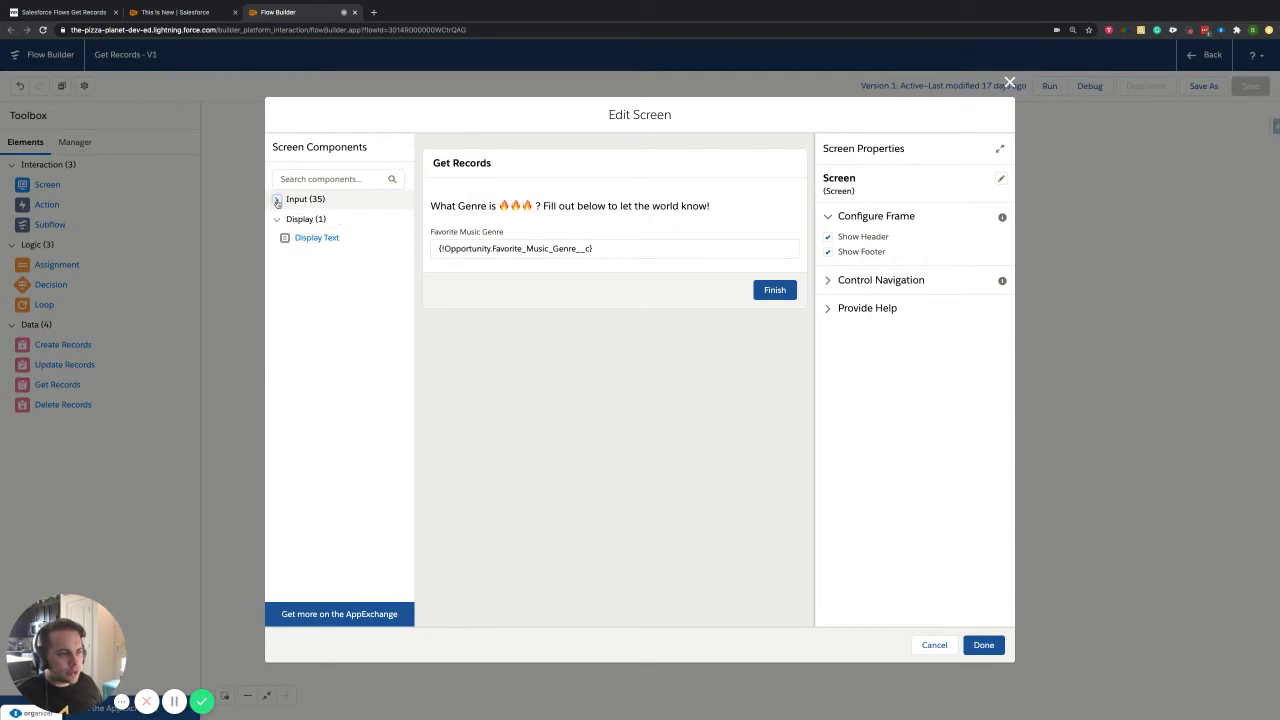
pyautogui.click(278, 220)
pyautogui.click(278, 220)
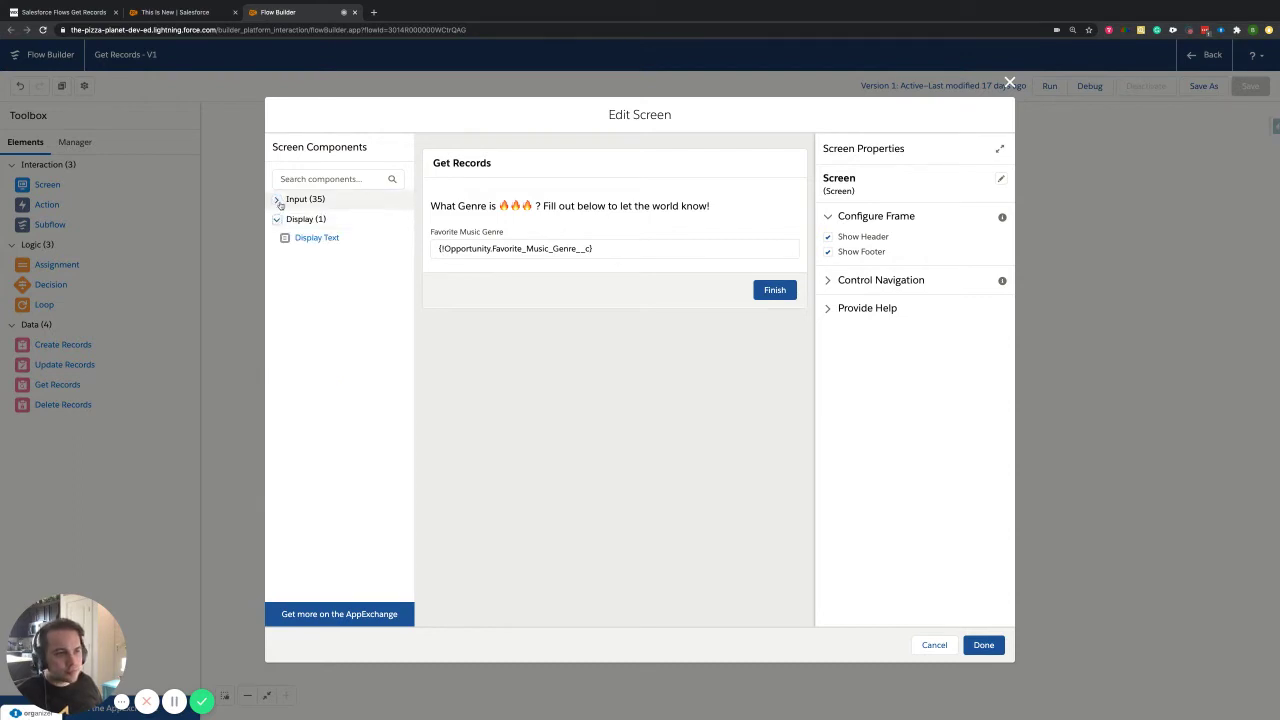
pyautogui.click(279, 201)
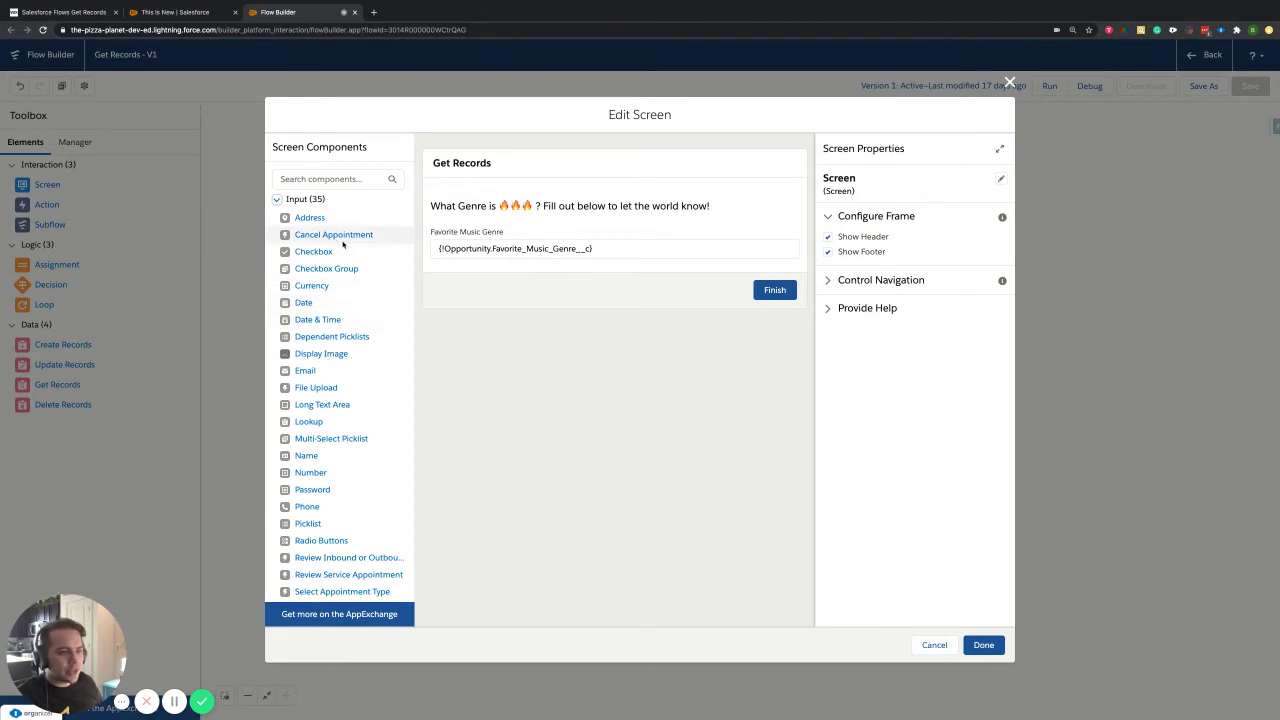
# Add Address, Email and Phone components below the Favorite Music Genre field and inspect Phone's API Name setting.
pyautogui.moveTo(316, 219); pyautogui.dragTo(474, 262)
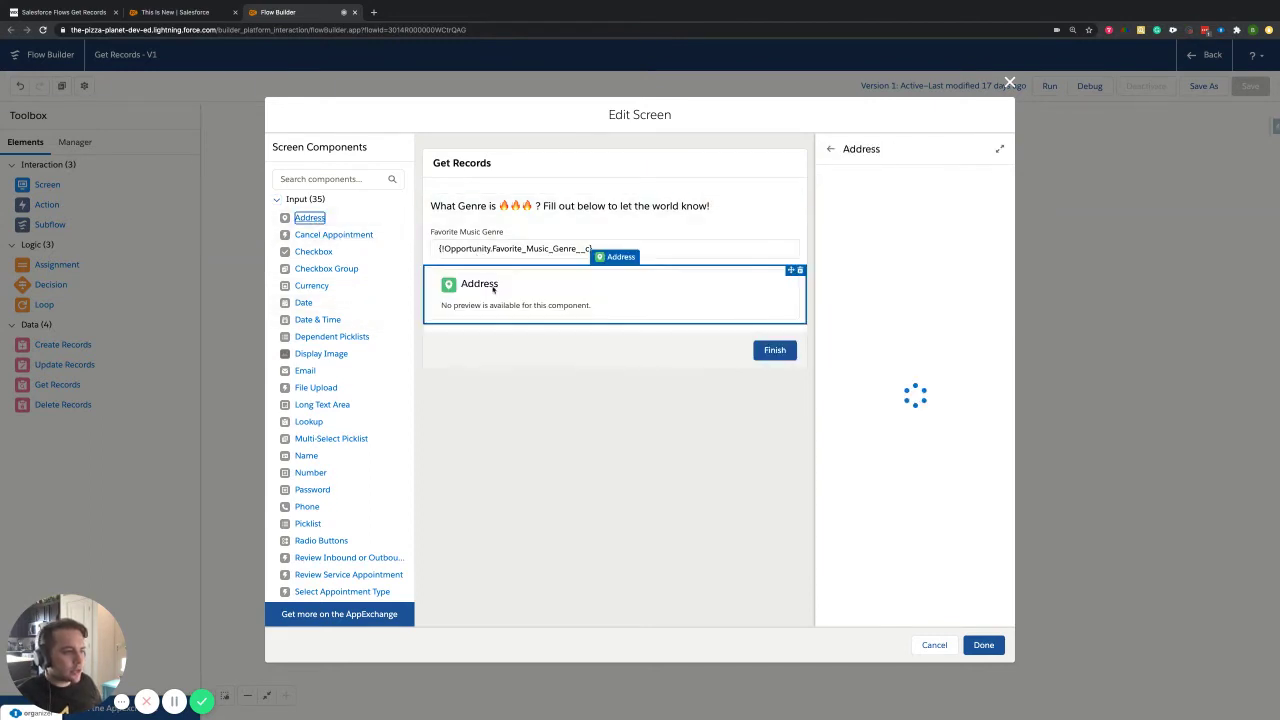
pyautogui.scroll(-1, 325, 330)
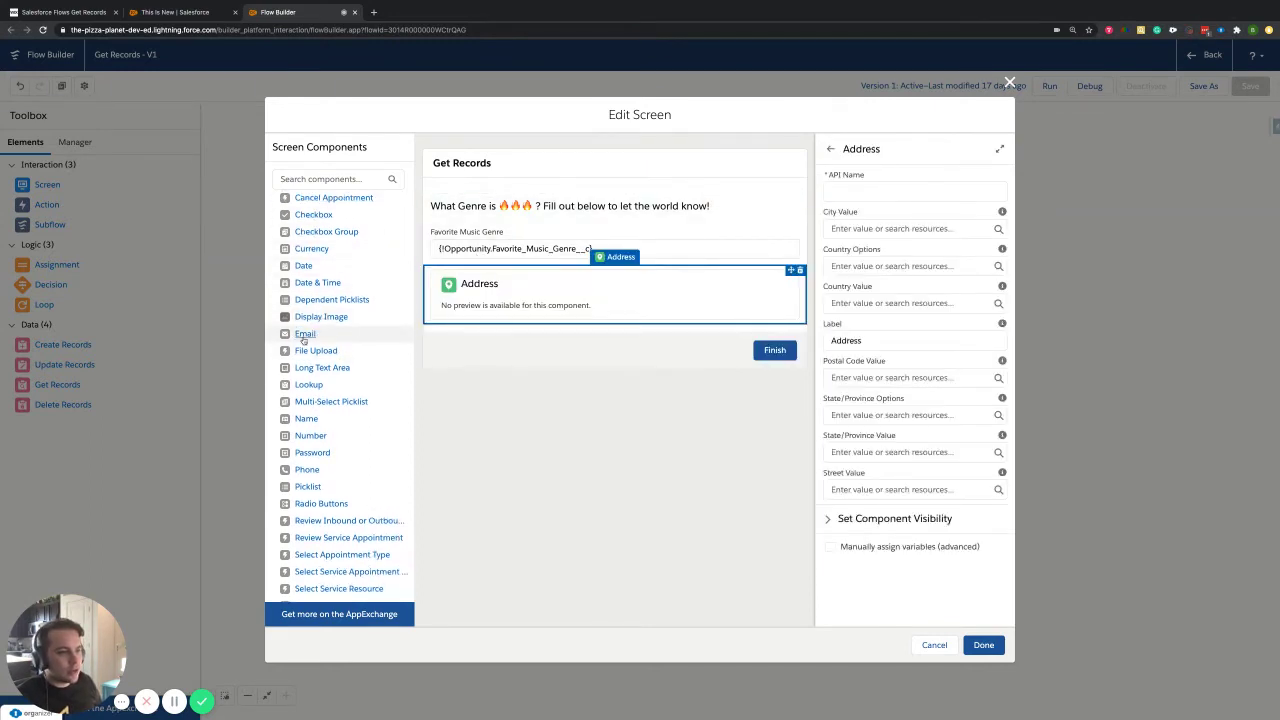
pyautogui.moveTo(519, 363); pyautogui.dragTo(523, 330)
pyautogui.scroll(-2, 329, 449)
pyautogui.scroll(-1, 329, 449)
pyautogui.moveTo(307, 358); pyautogui.dragTo(538, 424)
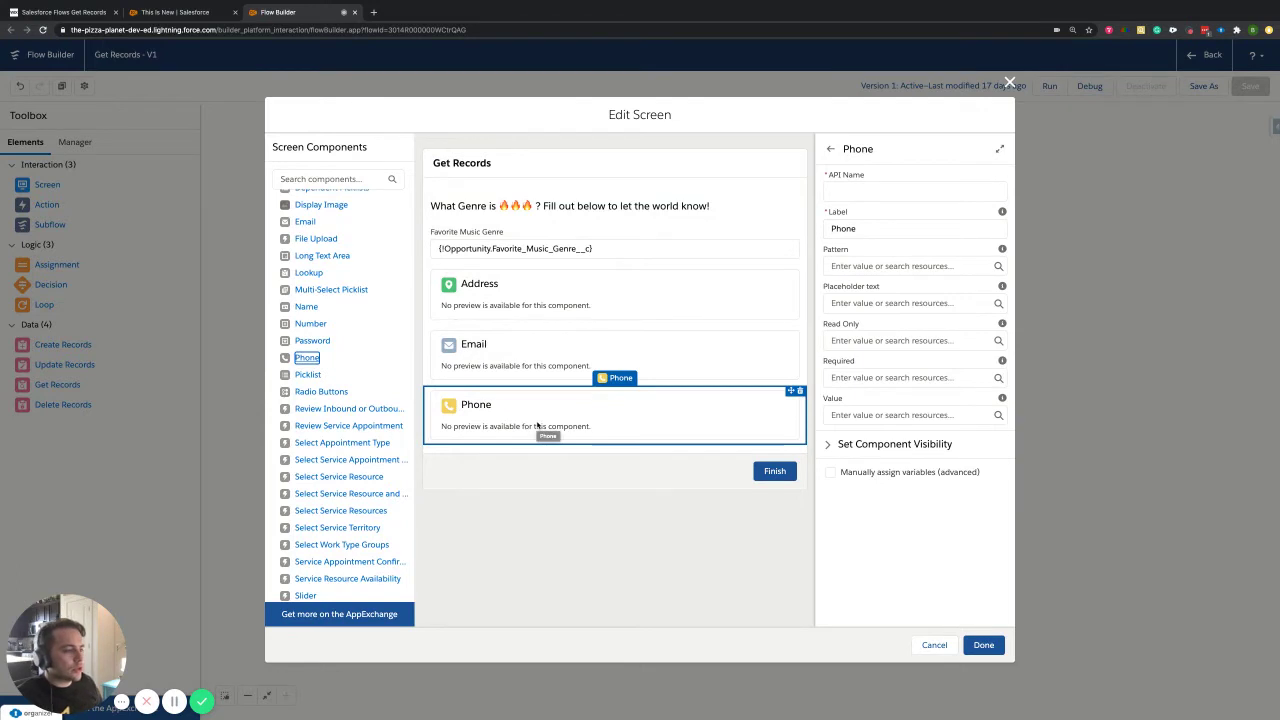
pyautogui.scroll(-1, 330, 360)
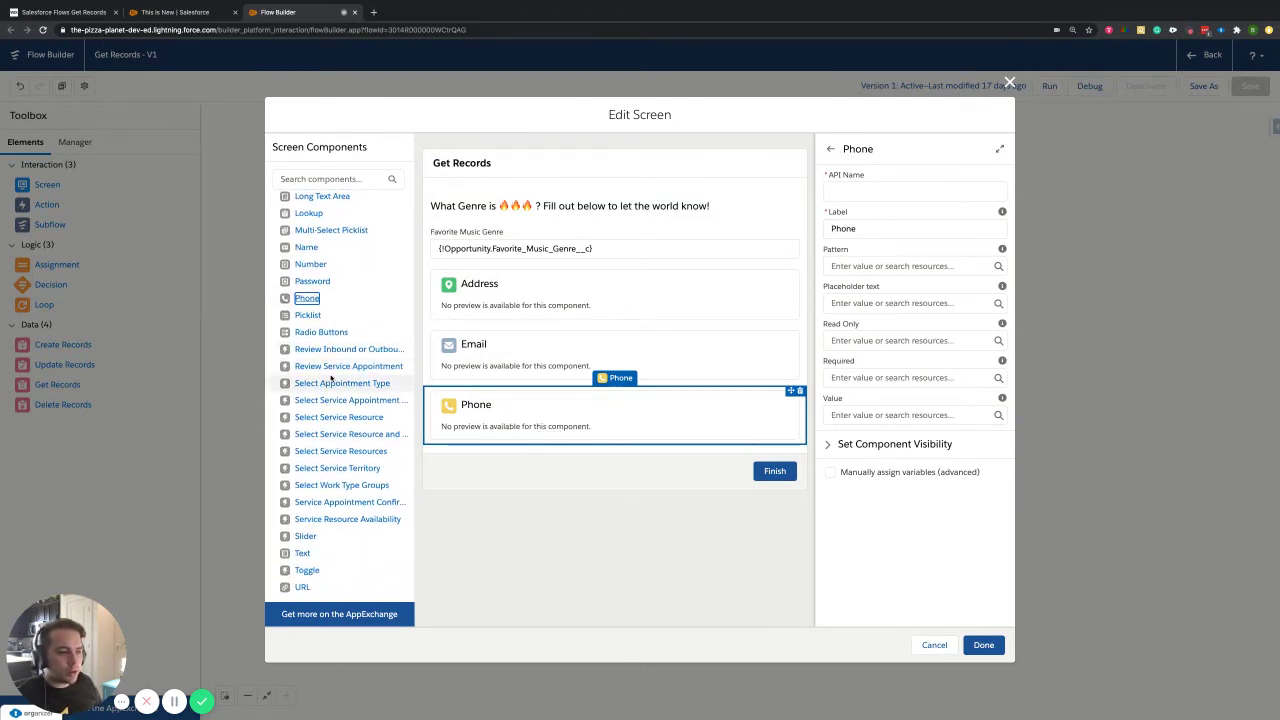
pyautogui.scroll(-1, 332, 378)
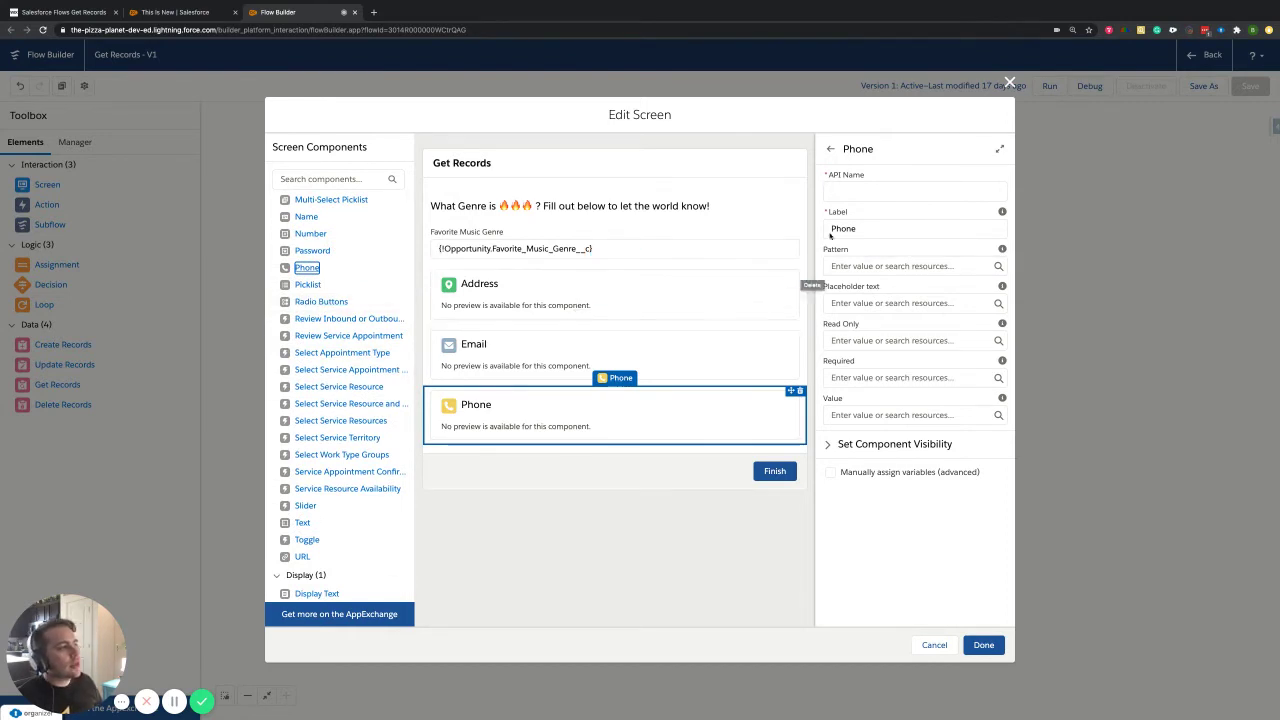
pyautogui.click(899, 190)
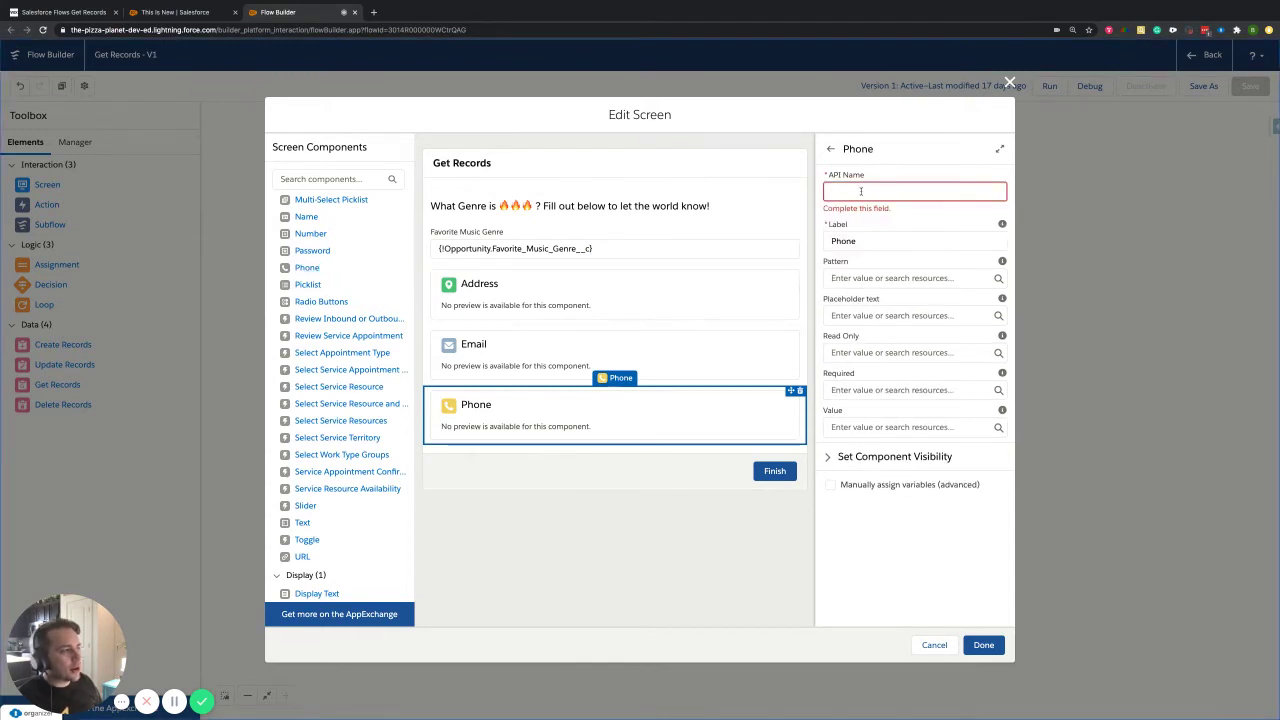
pyautogui.click(905, 191)
pyautogui.click(954, 176)
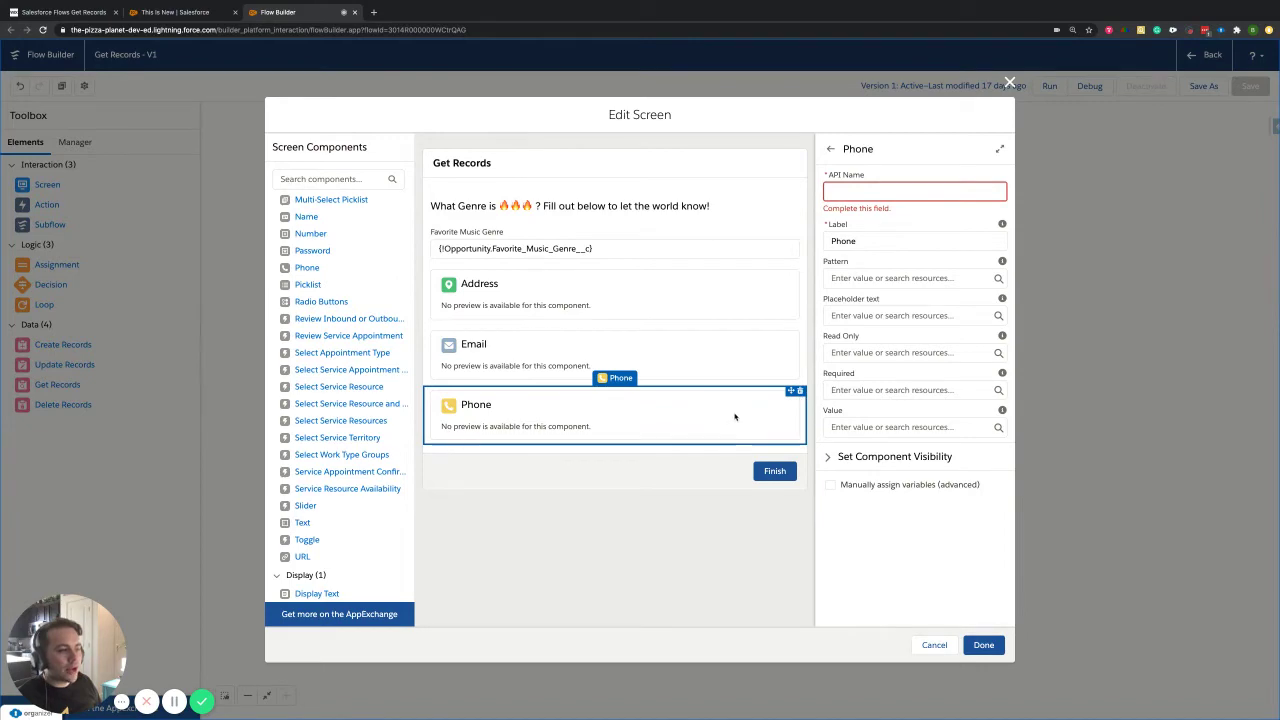
# Delete the Phone, Email and Address components from the screen.
pyautogui.click(800, 391)
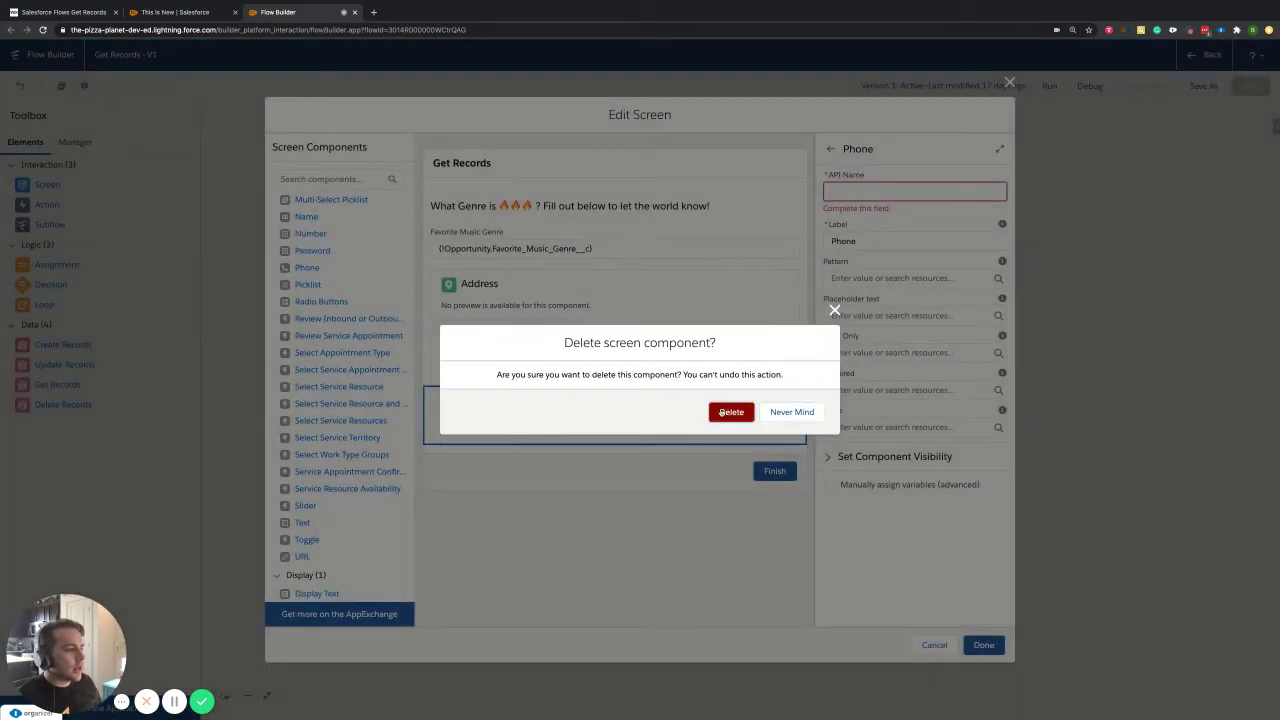
pyautogui.click(722, 412)
pyautogui.click(804, 333)
pyautogui.click(731, 412)
pyautogui.click(604, 272)
pyautogui.press('Delete')
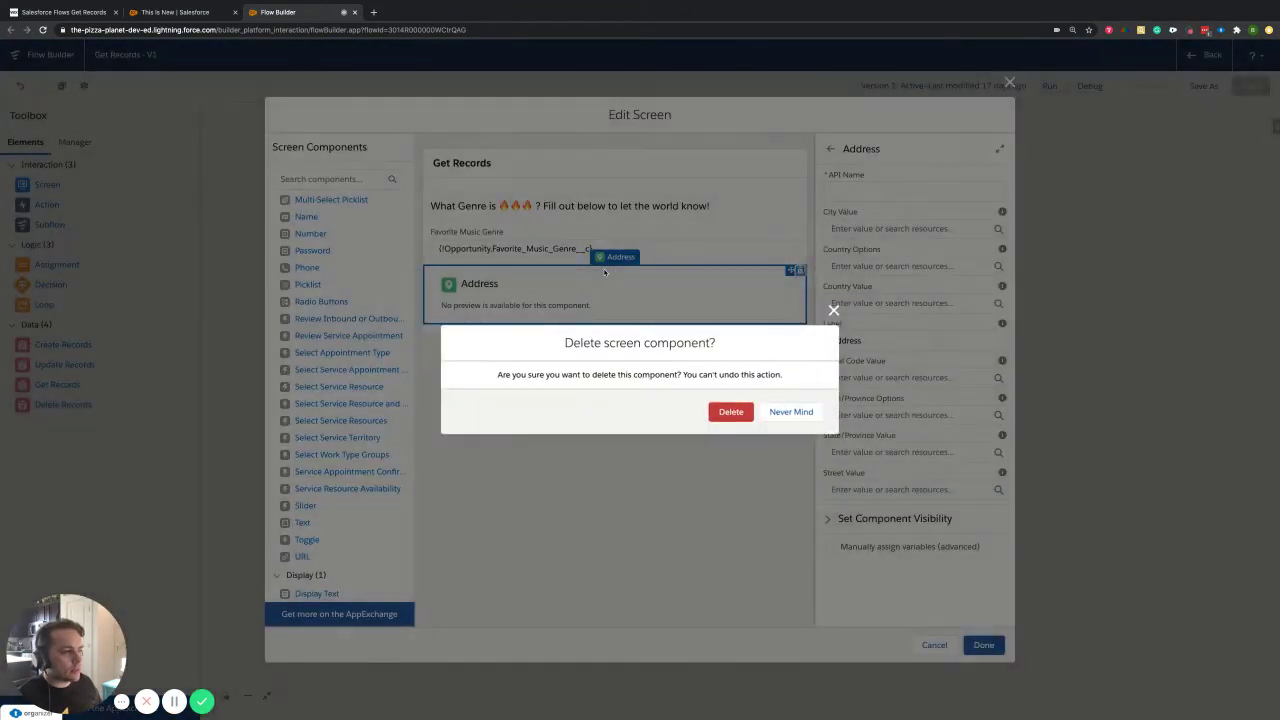
pyautogui.click(731, 412)
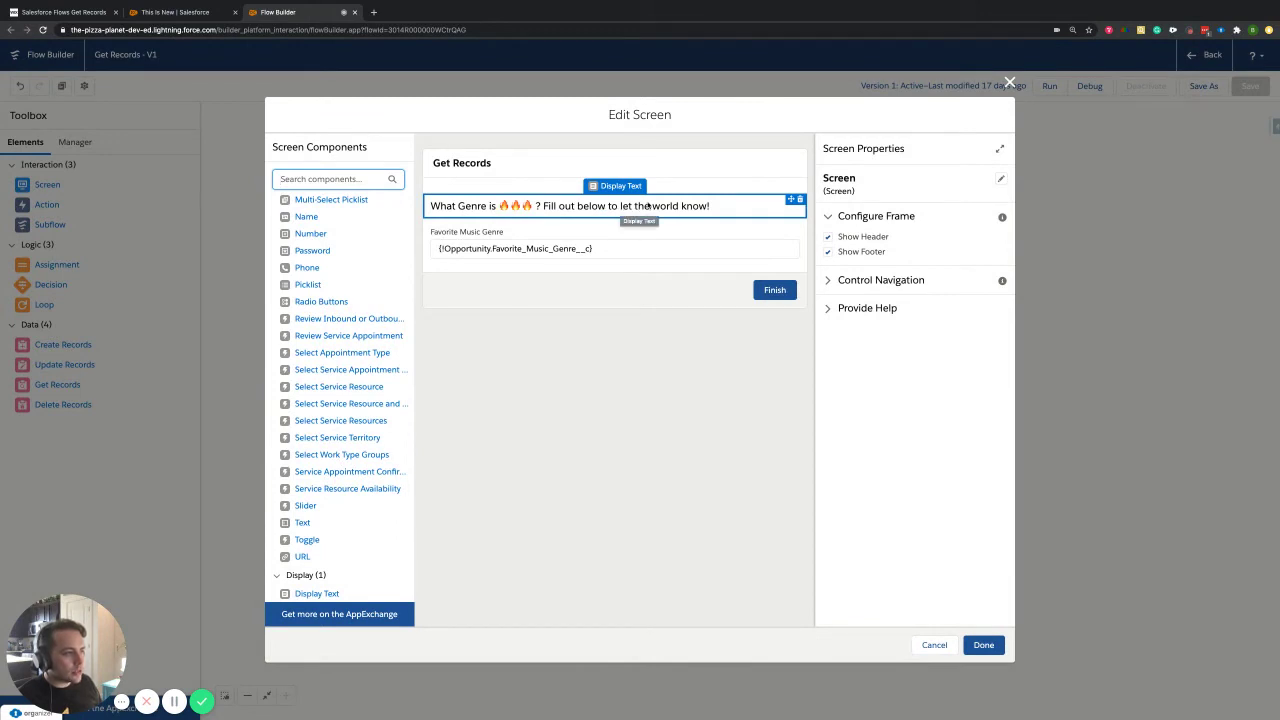
# Compare the properties of the genre question's Display Text with those of the Favorite Music Genre text field.
pyautogui.click(578, 206)
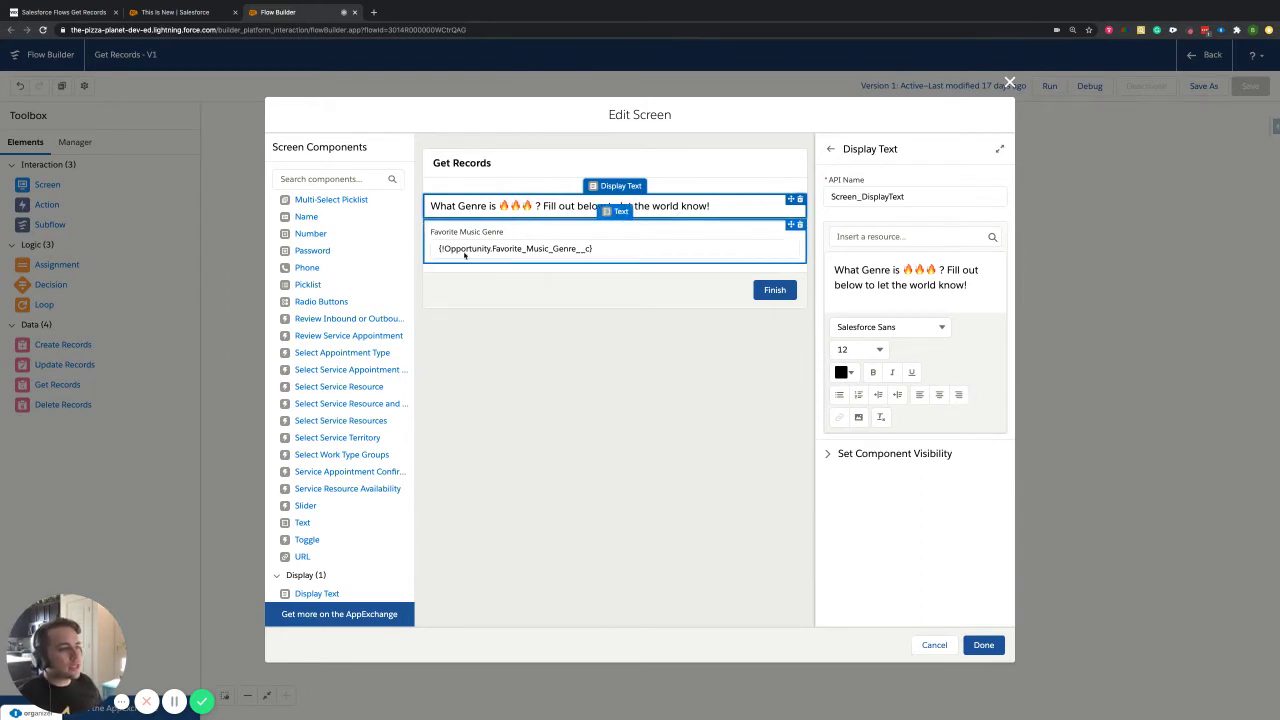
pyautogui.moveTo(483, 242); pyautogui.dragTo(524, 235)
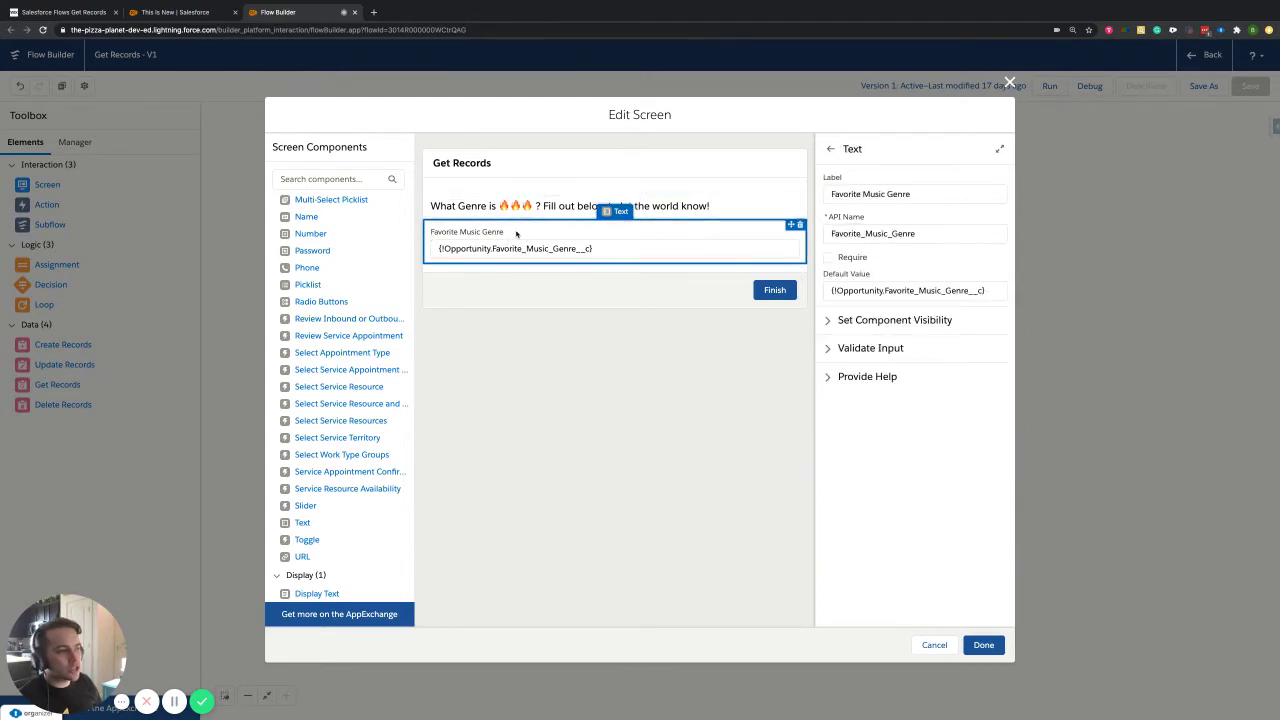
pyautogui.click(602, 206)
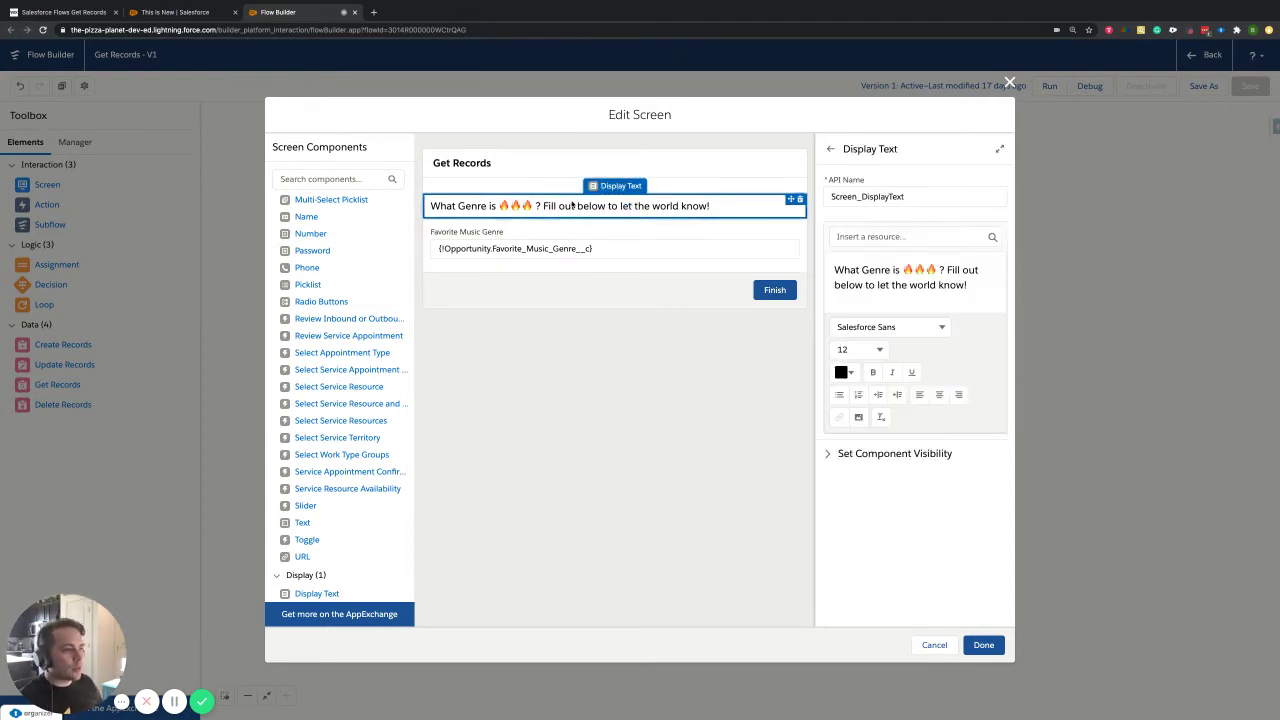
pyautogui.click(606, 212)
pyautogui.click(580, 206)
pyautogui.click(586, 242)
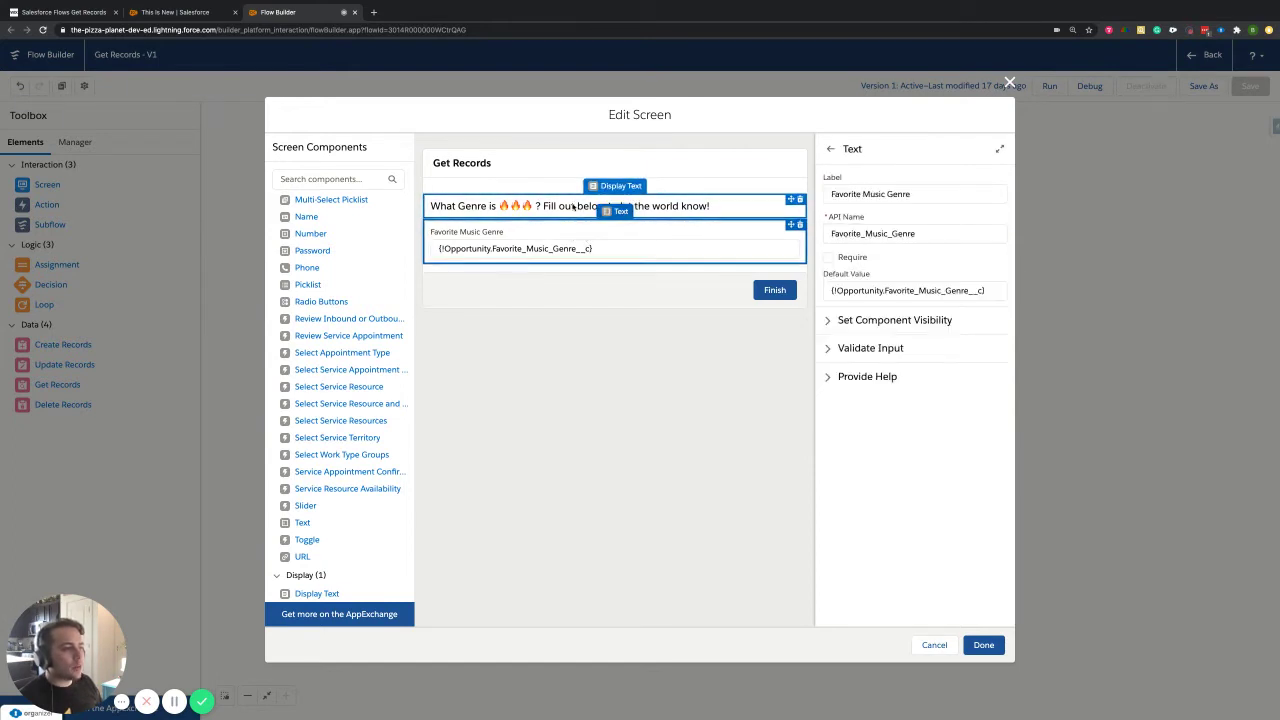
pyautogui.click(574, 205)
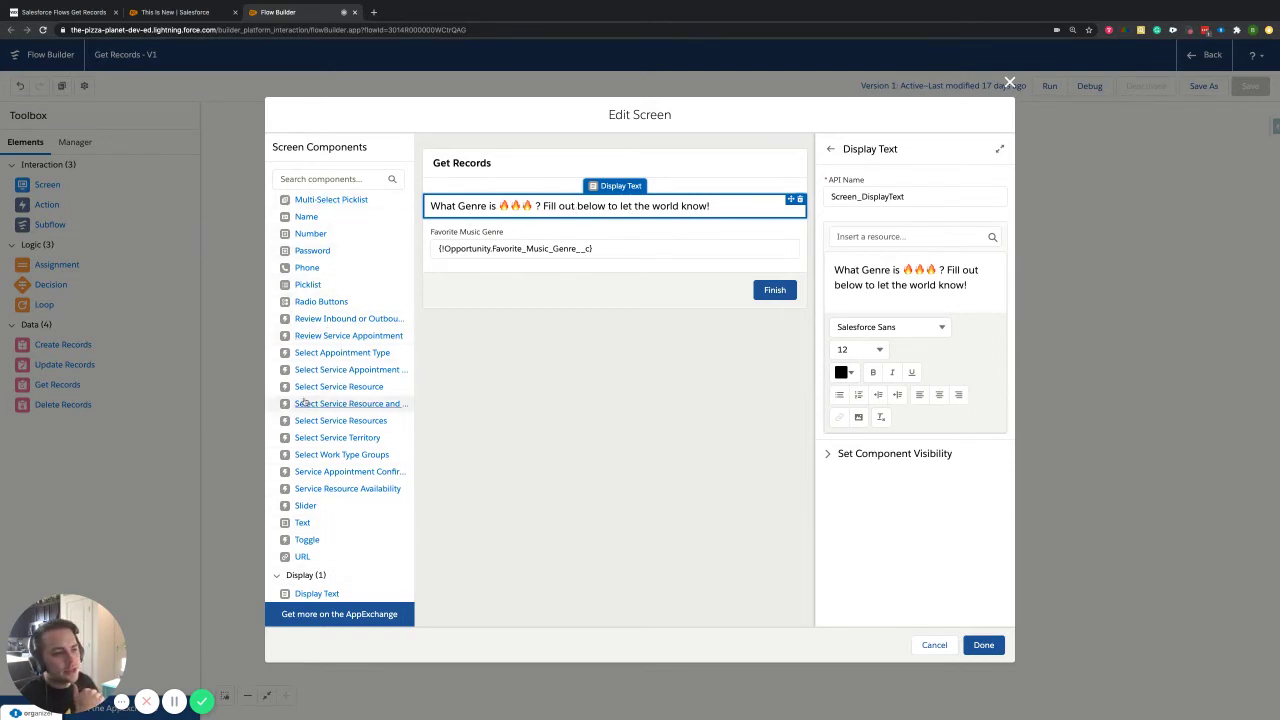
# Look through the available screen components and search them for "text" to locate the type used by Favorite Music Genre.
pyautogui.scroll(5, 338, 320)
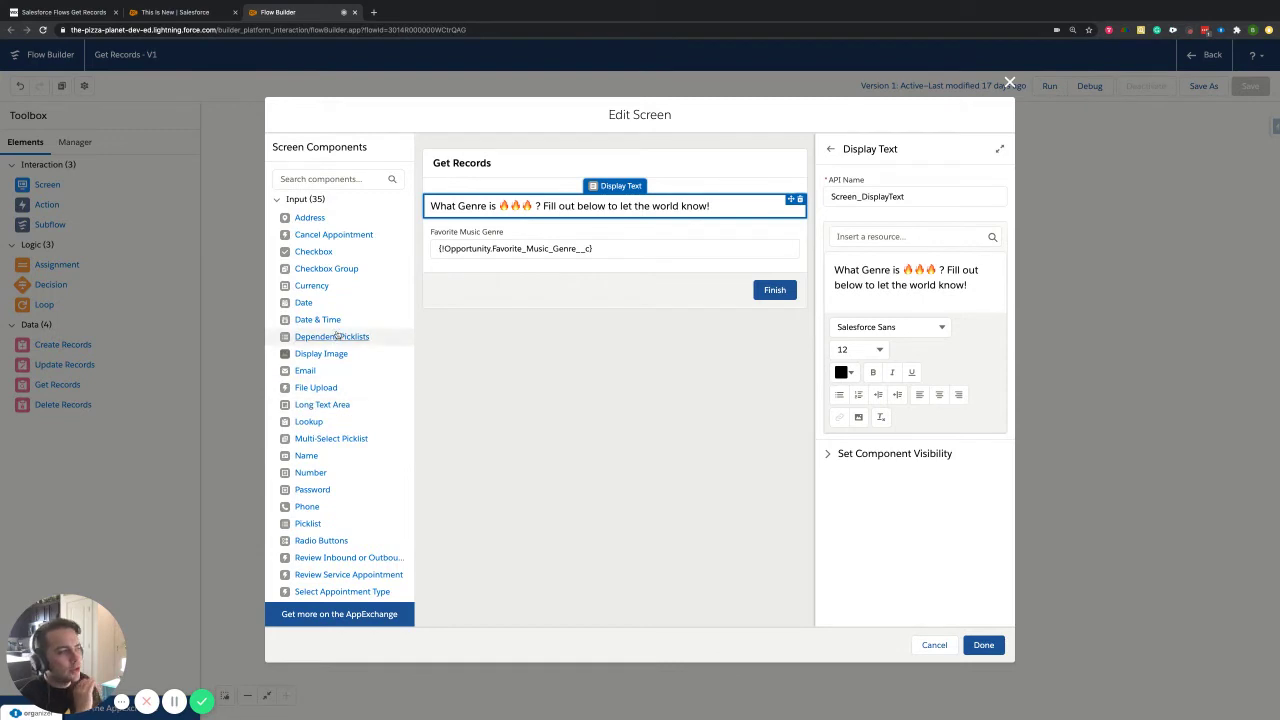
pyautogui.scroll(-5, 340, 335)
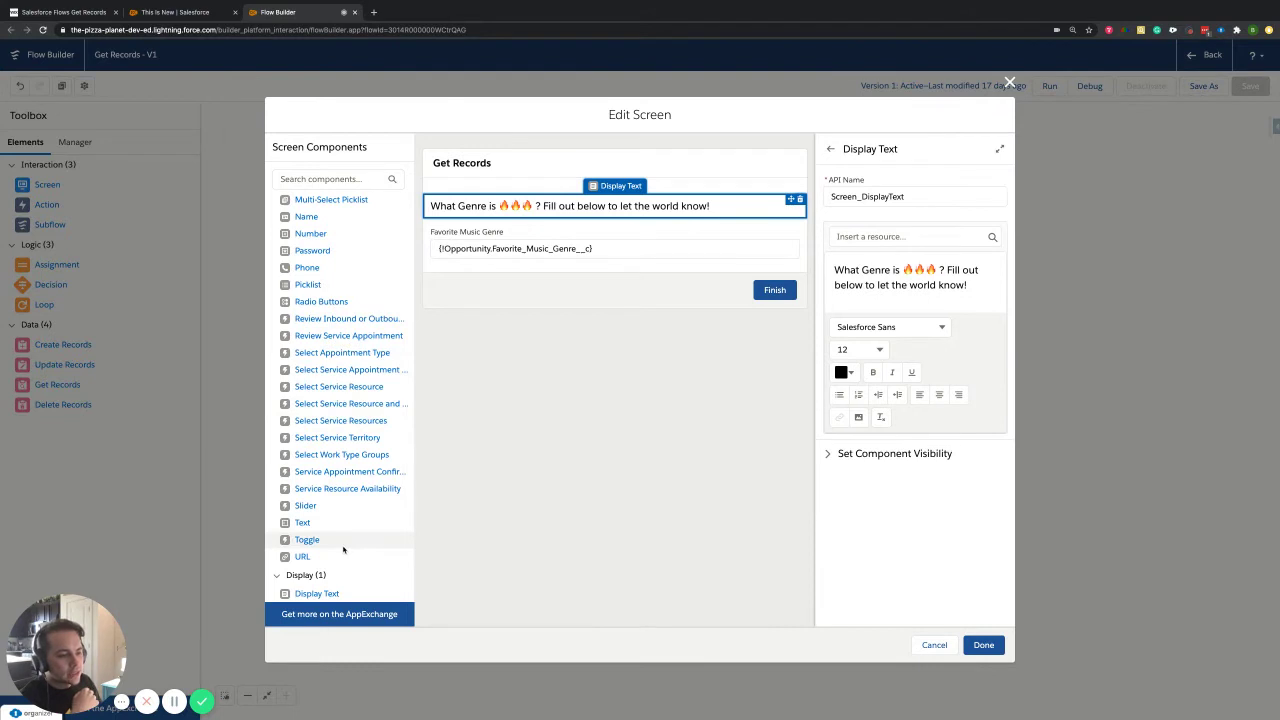
pyautogui.scroll(3, 349, 276)
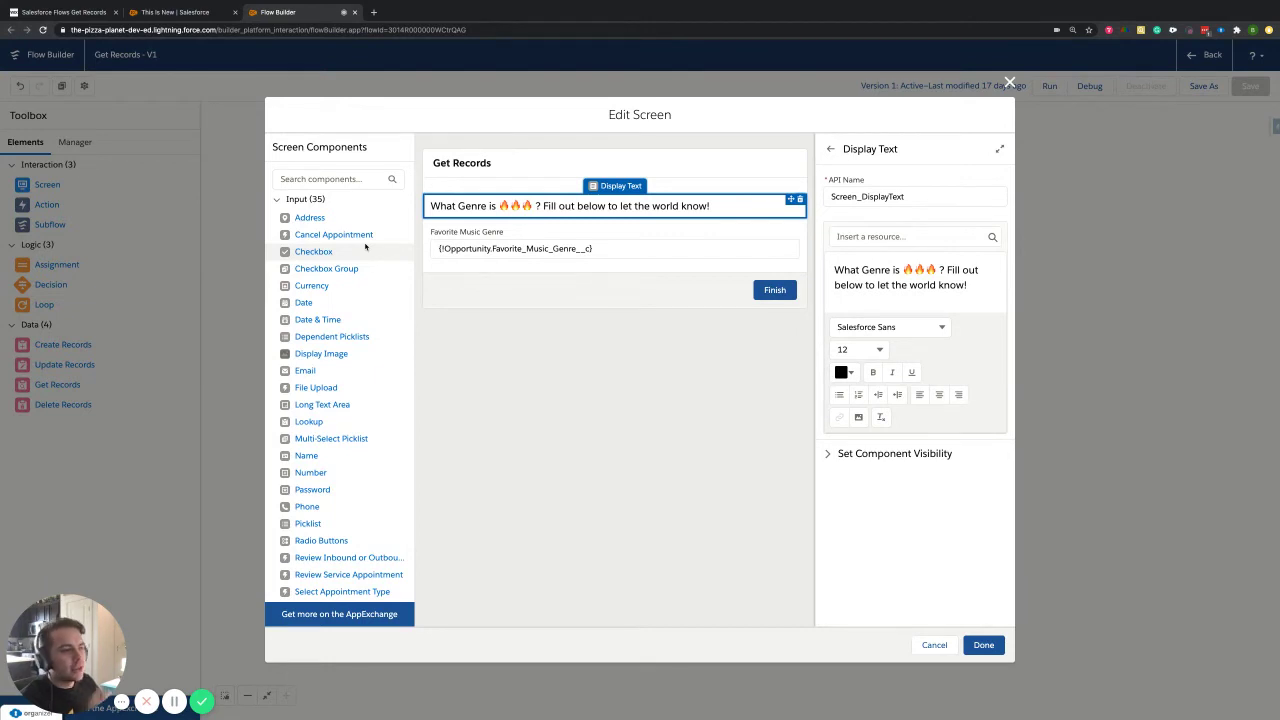
pyautogui.click(603, 240)
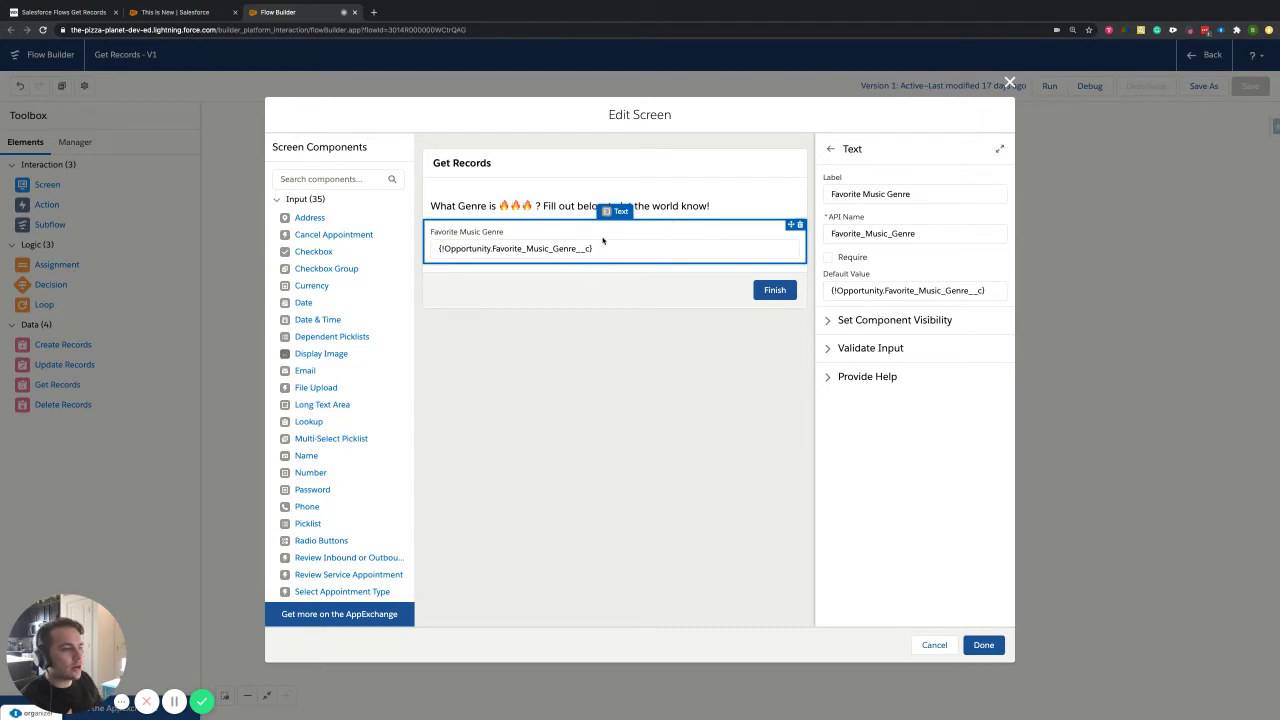
pyautogui.click(357, 180)
pyautogui.write('text')
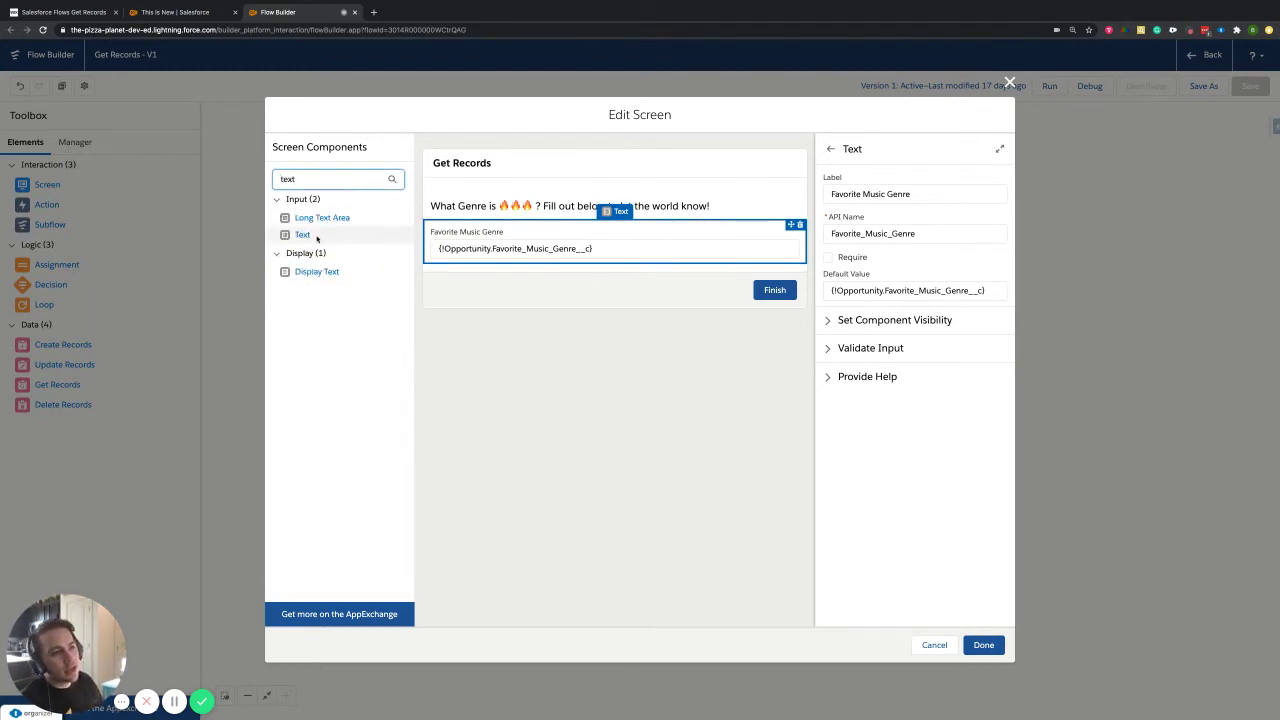
# Check the Favorite Music Genre field's label and launch Update Music on the This Is New opportunity to match it to the form.
pyautogui.click(558, 237)
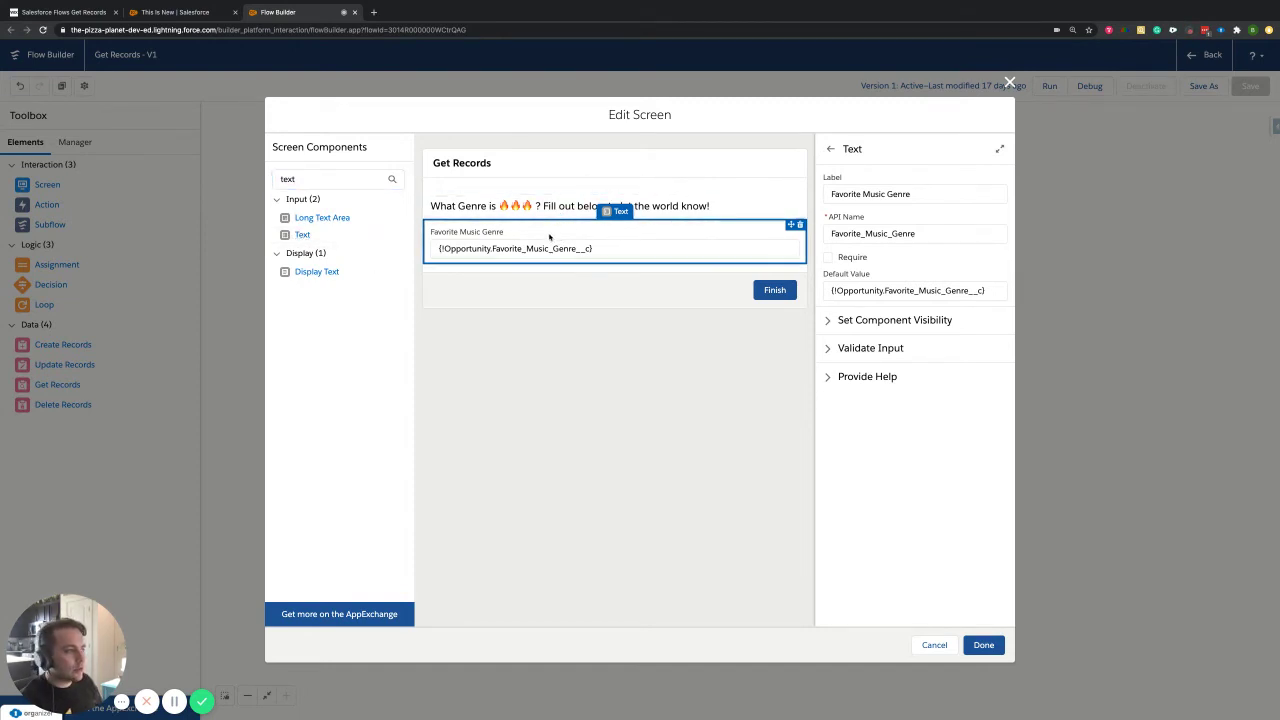
pyautogui.click(934, 194)
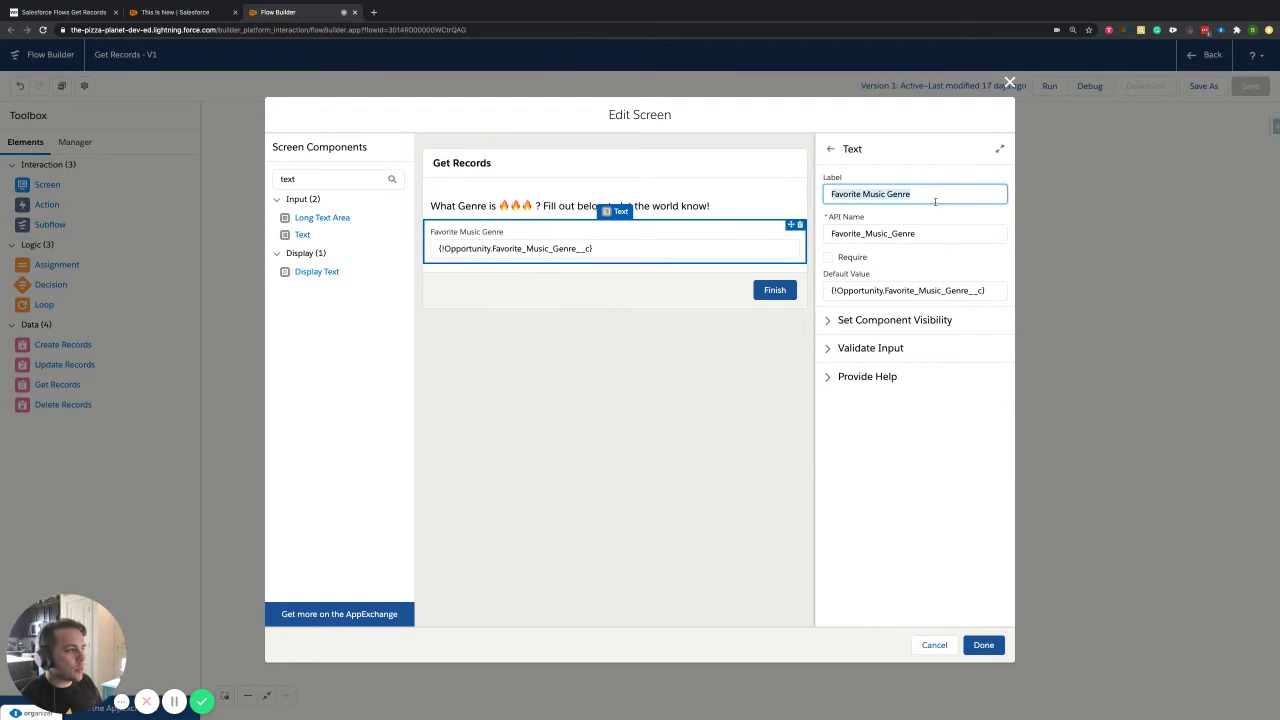
pyautogui.moveTo(928, 194); pyautogui.dragTo(826, 194)
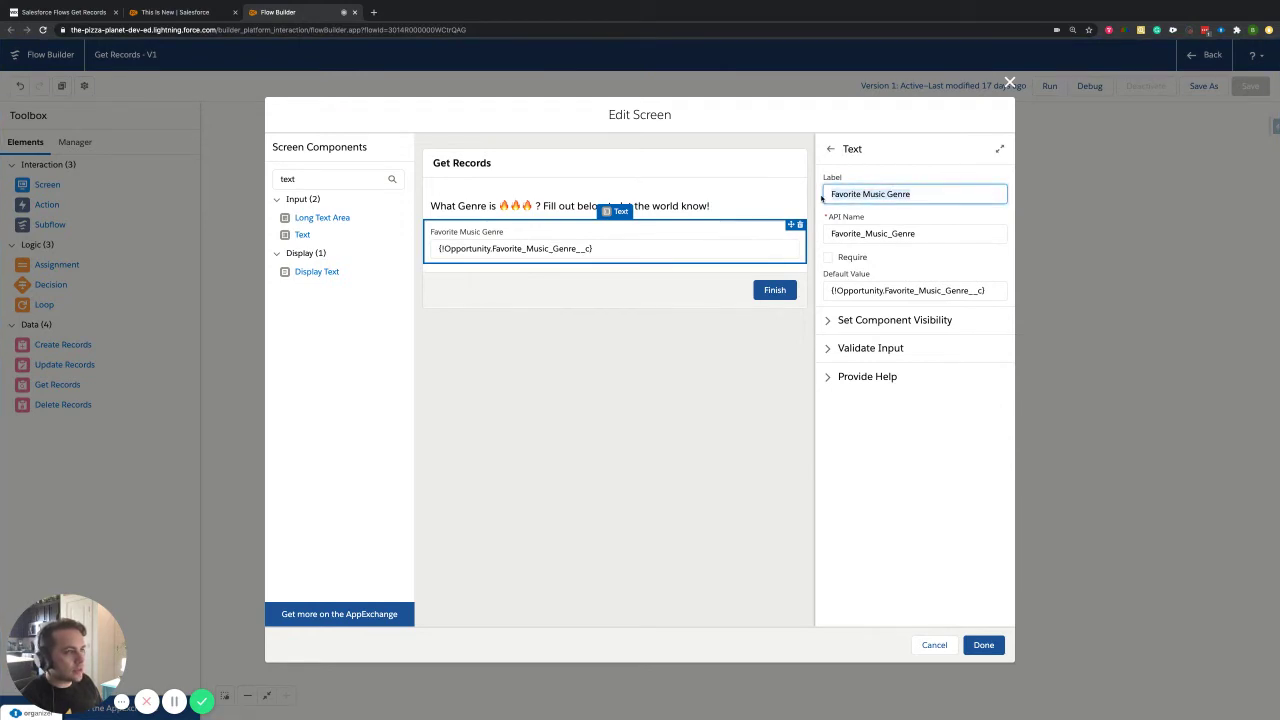
pyautogui.click(175, 12)
pyautogui.click(121, 152)
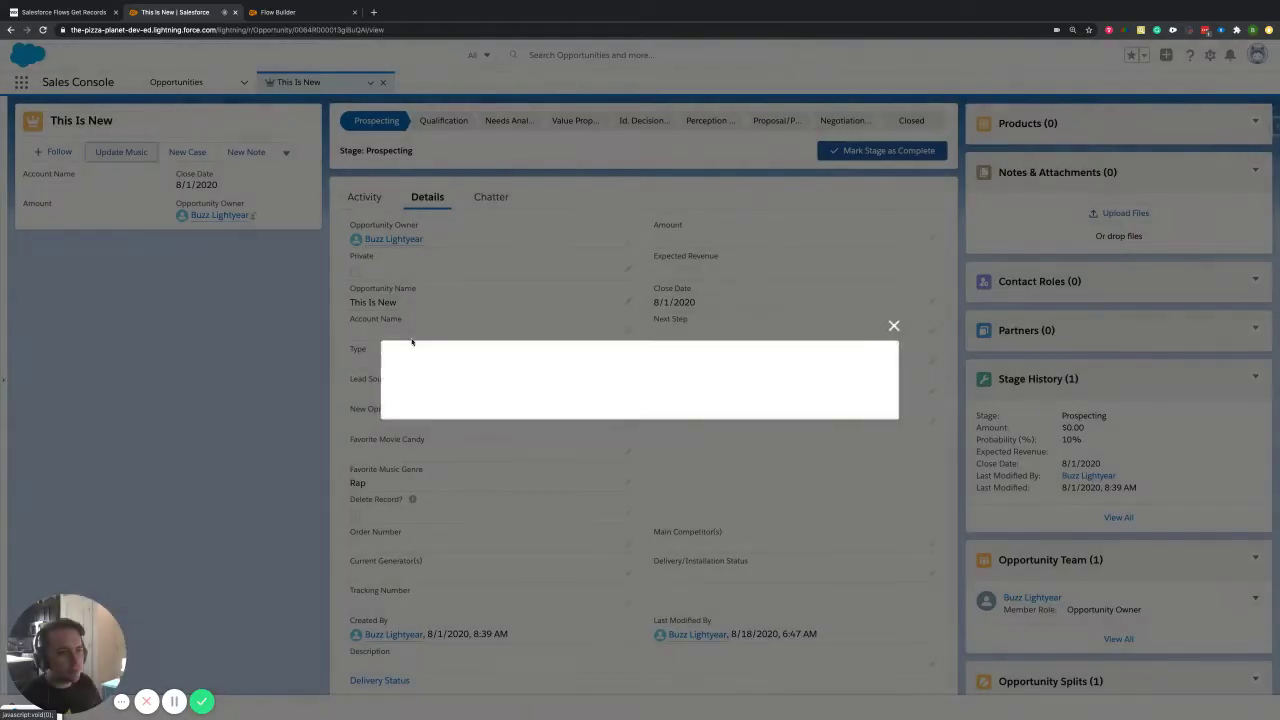
pyautogui.moveTo(478, 394); pyautogui.dragTo(397, 397)
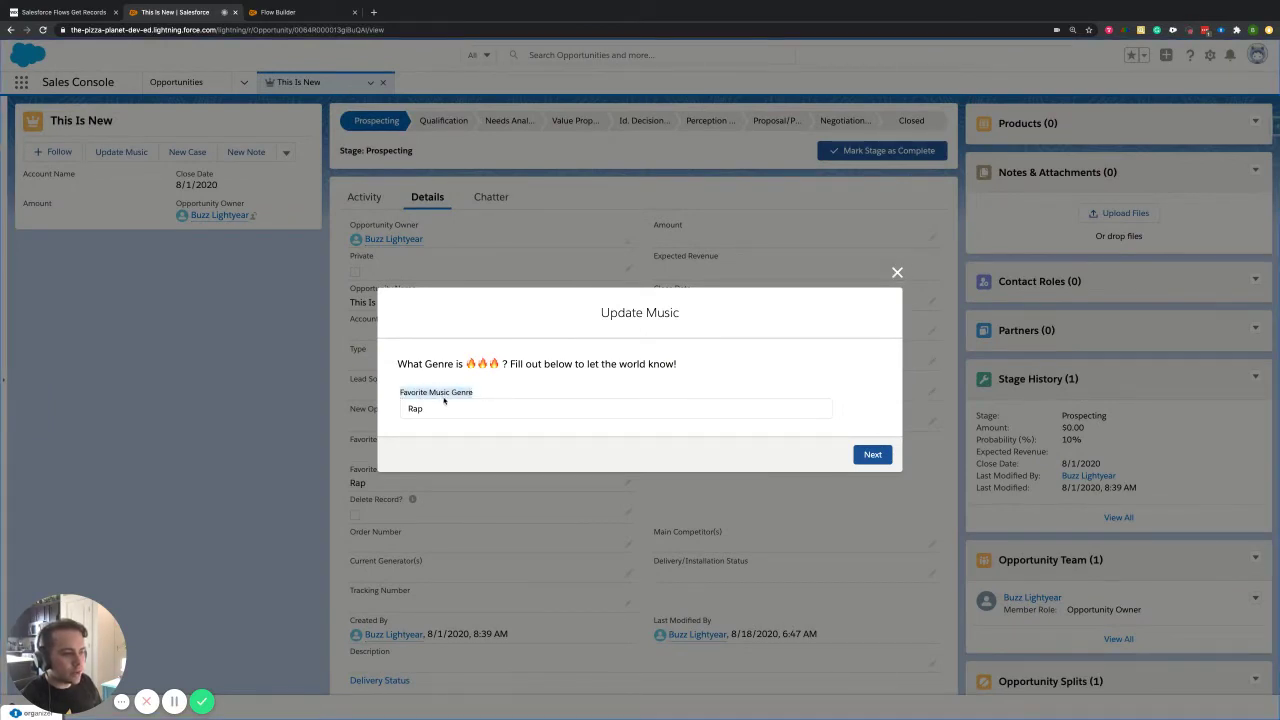
pyautogui.click(443, 396)
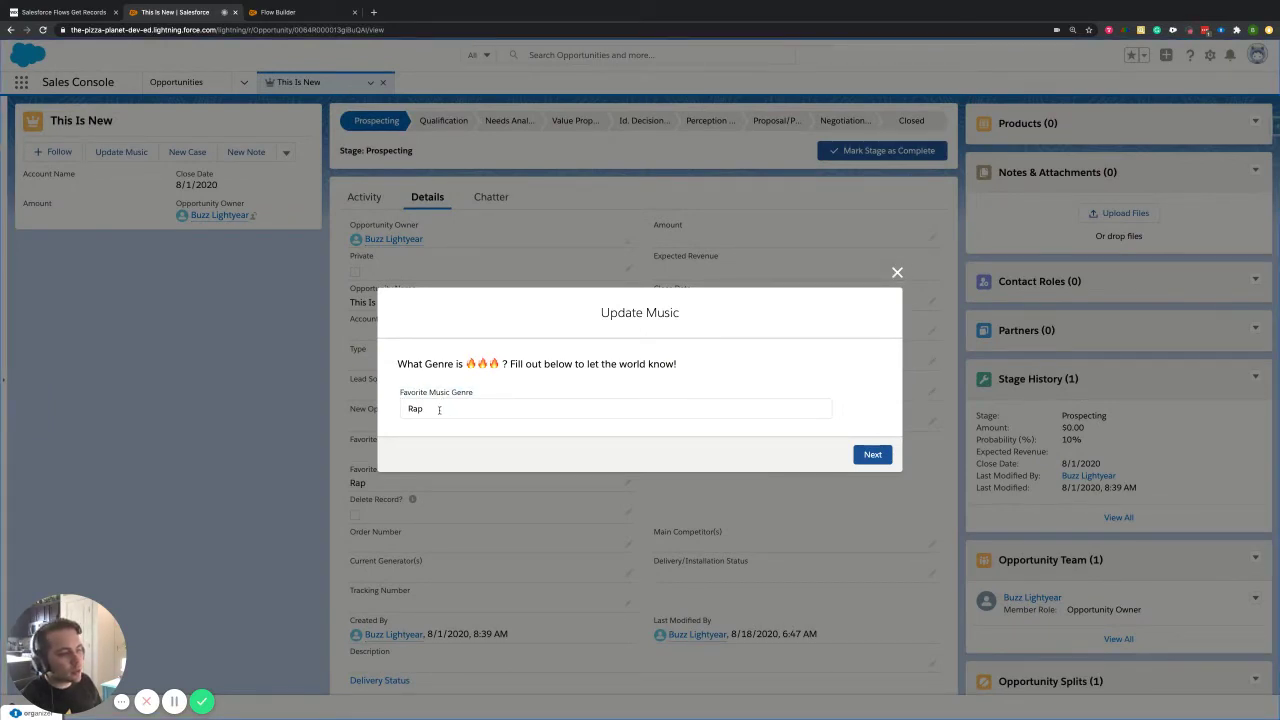
# Return to Flow Builder, check the API name of the Favorite Music Genre text field and make the field required.
pyautogui.click(298, 12)
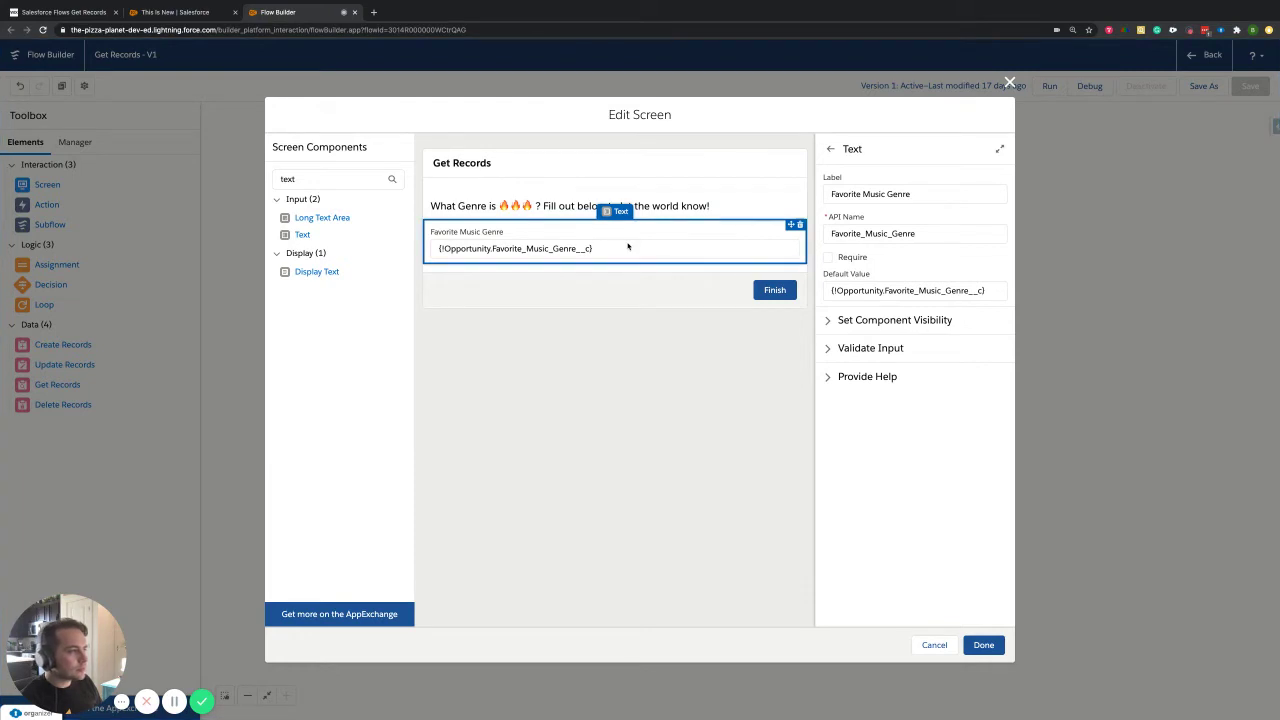
pyautogui.press('Tab')
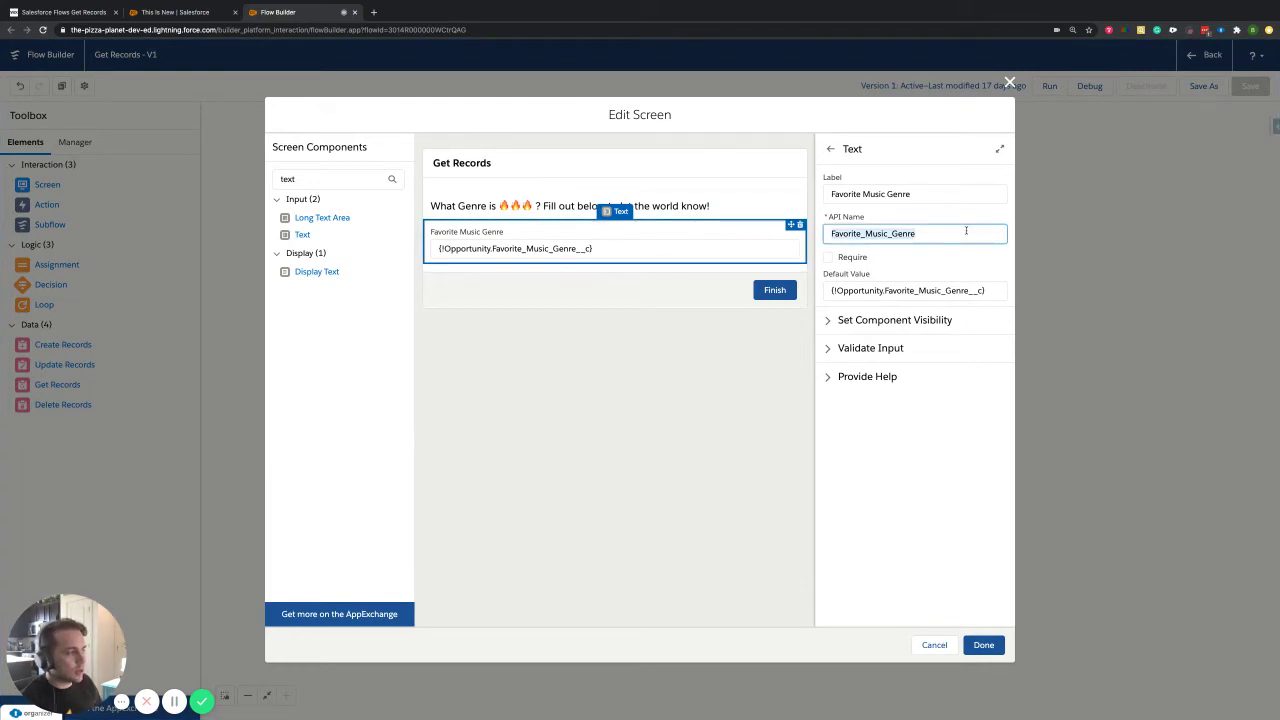
pyautogui.click(828, 258)
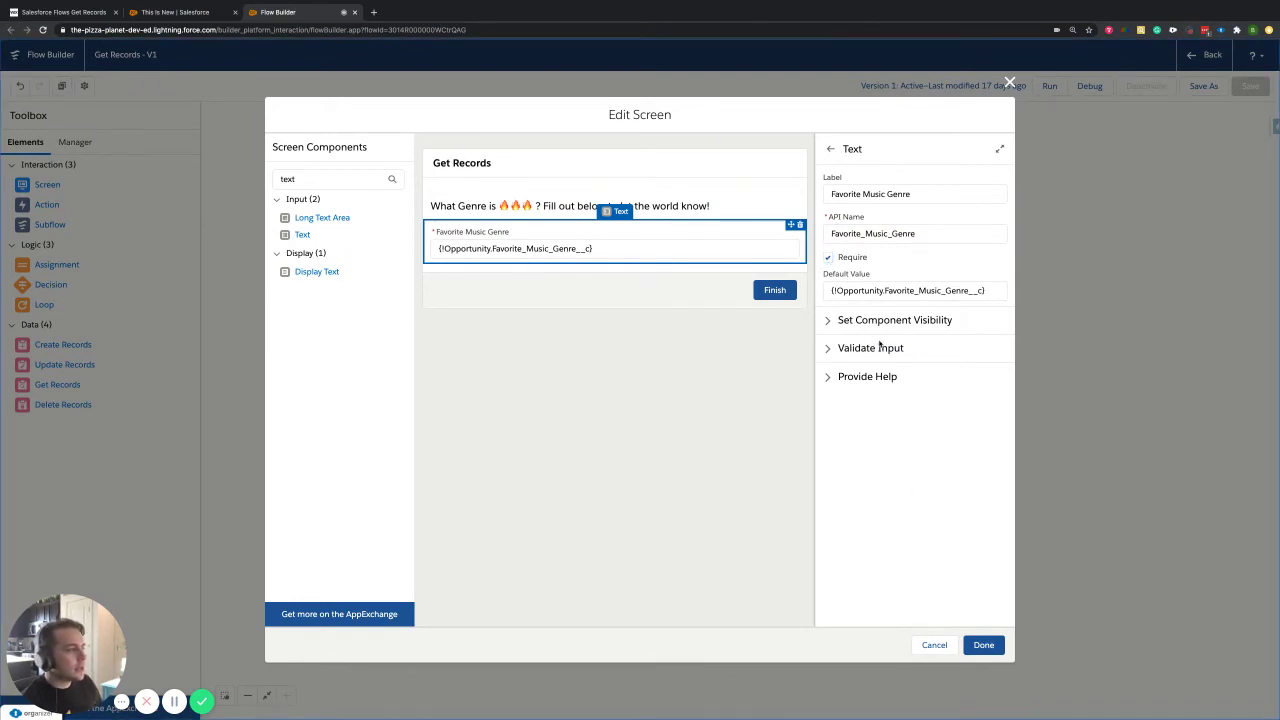
# Examine the record field reference used as the default value of the Favorite Music Genre text field.
pyautogui.moveTo(829, 290); pyautogui.dragTo(993, 290)
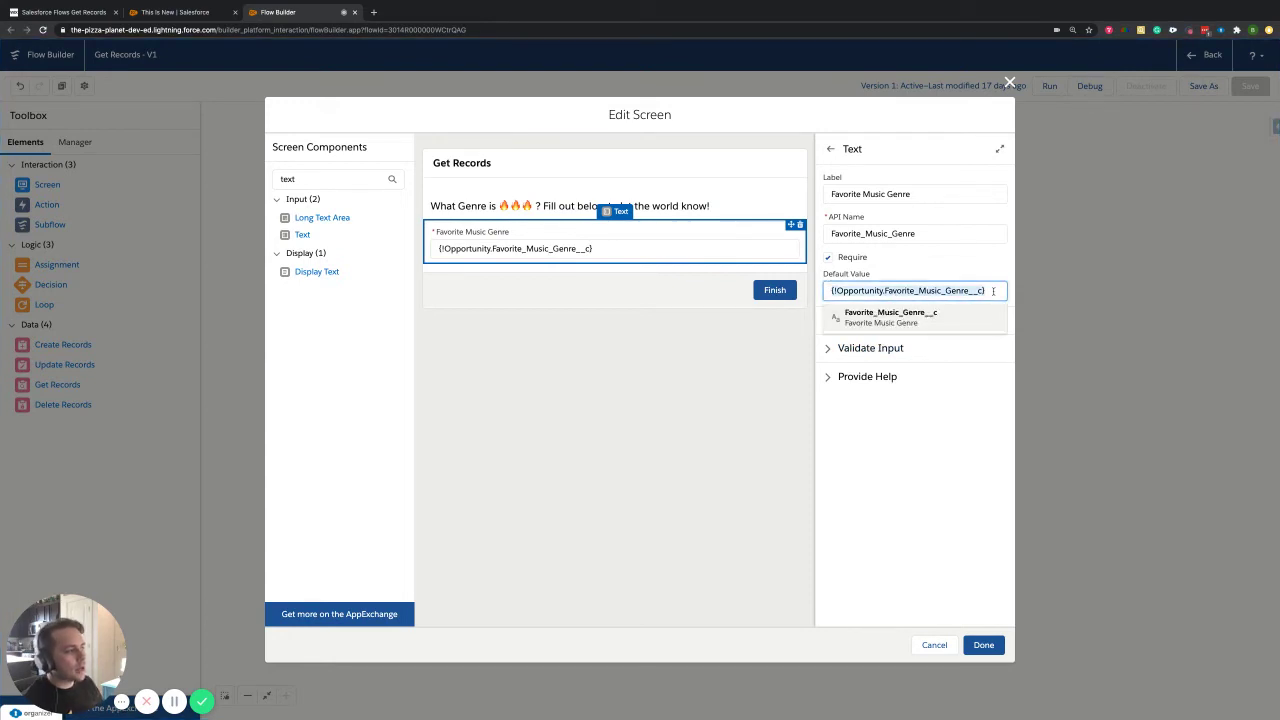
pyautogui.click(957, 451)
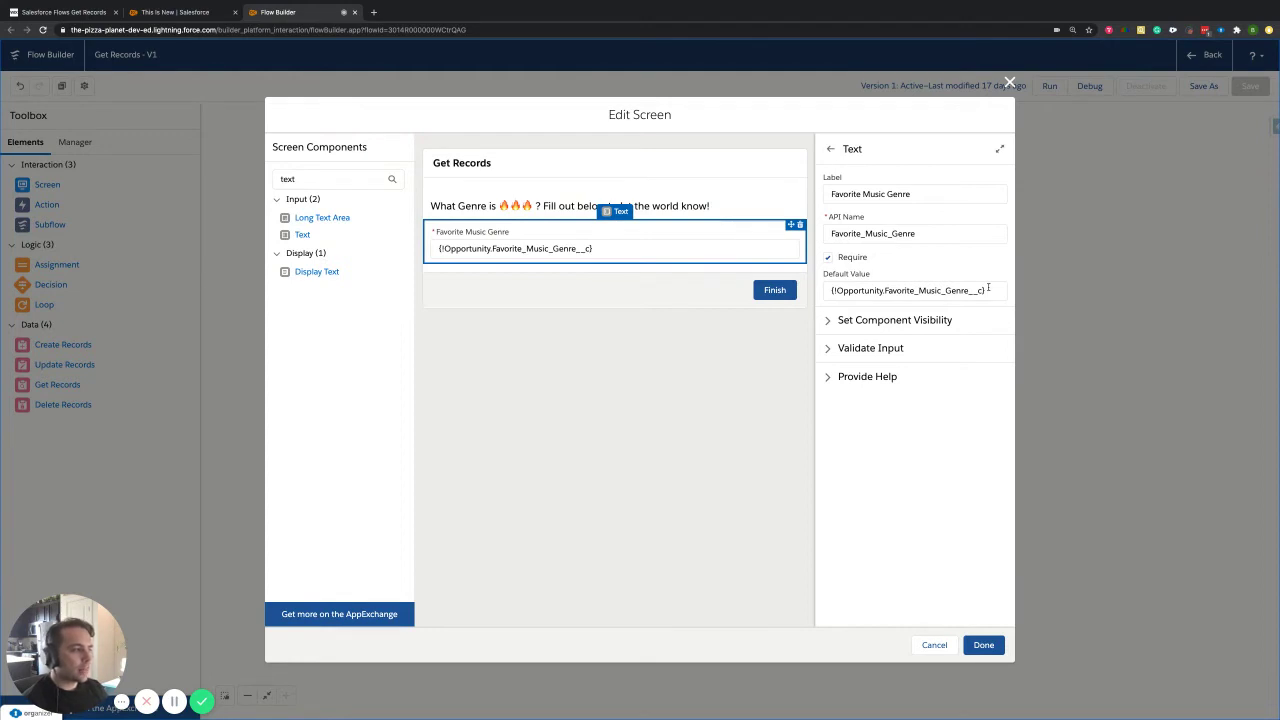
pyautogui.moveTo(988, 288); pyautogui.dragTo(825, 292)
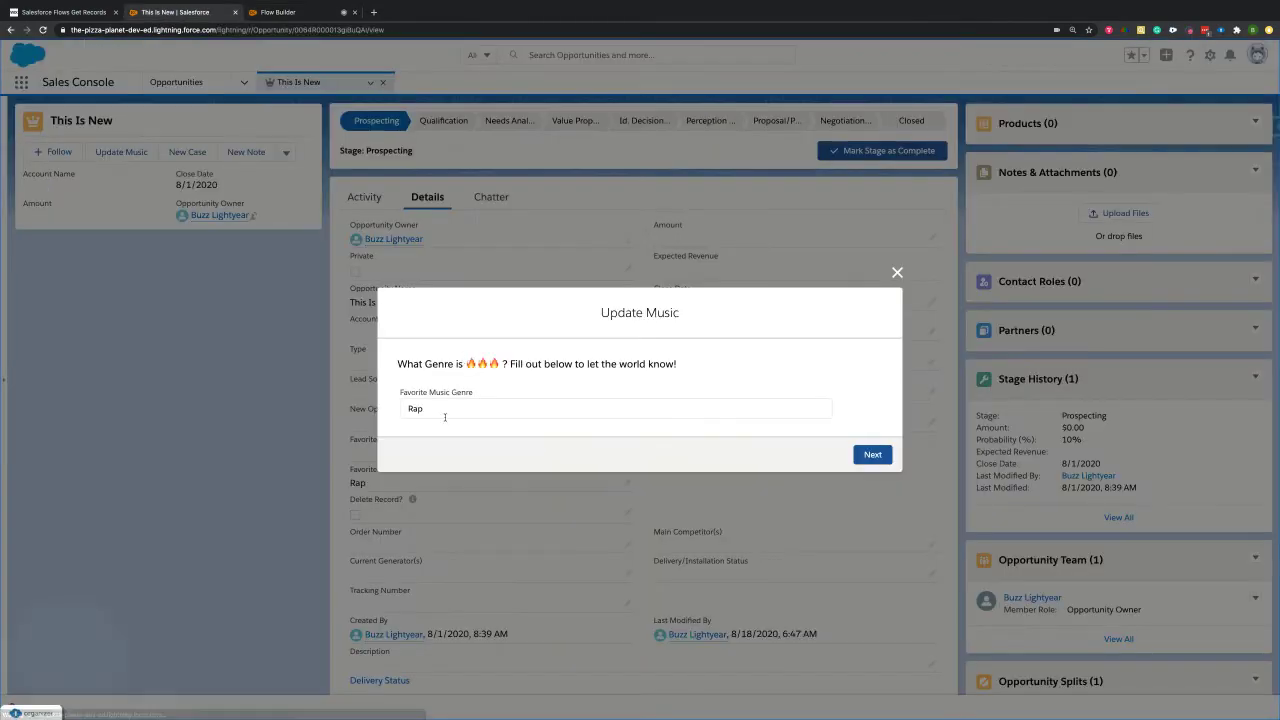
# Relaunch Update Music on the This Is New opportunity to compare its prefilled genre with the record's Favorite Music Genre.
pyautogui.click(897, 272)
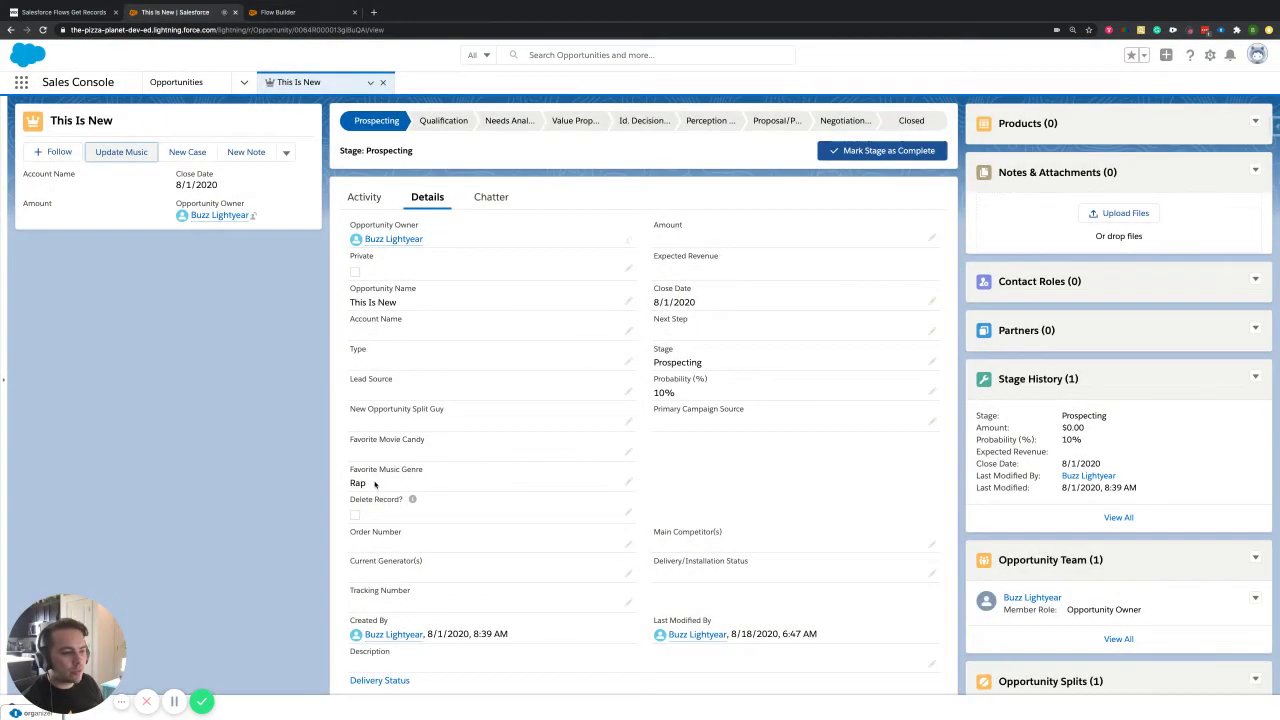
pyautogui.click(125, 152)
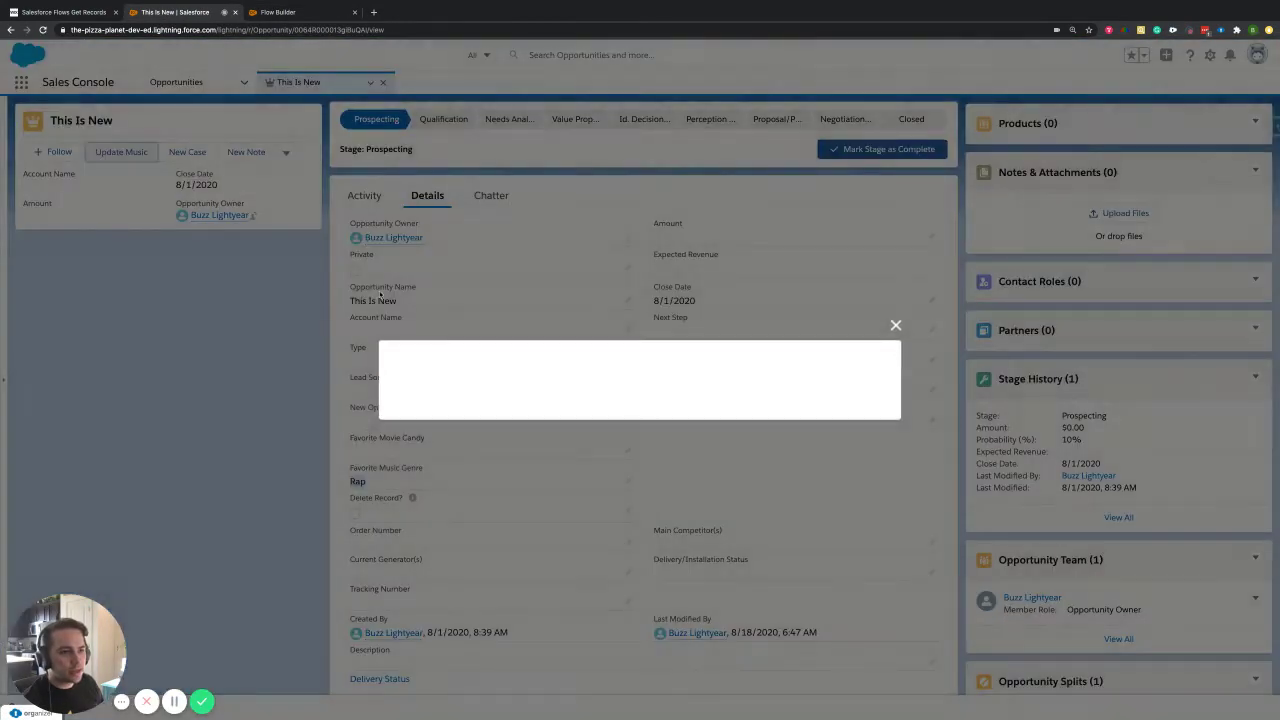
pyautogui.click(425, 410)
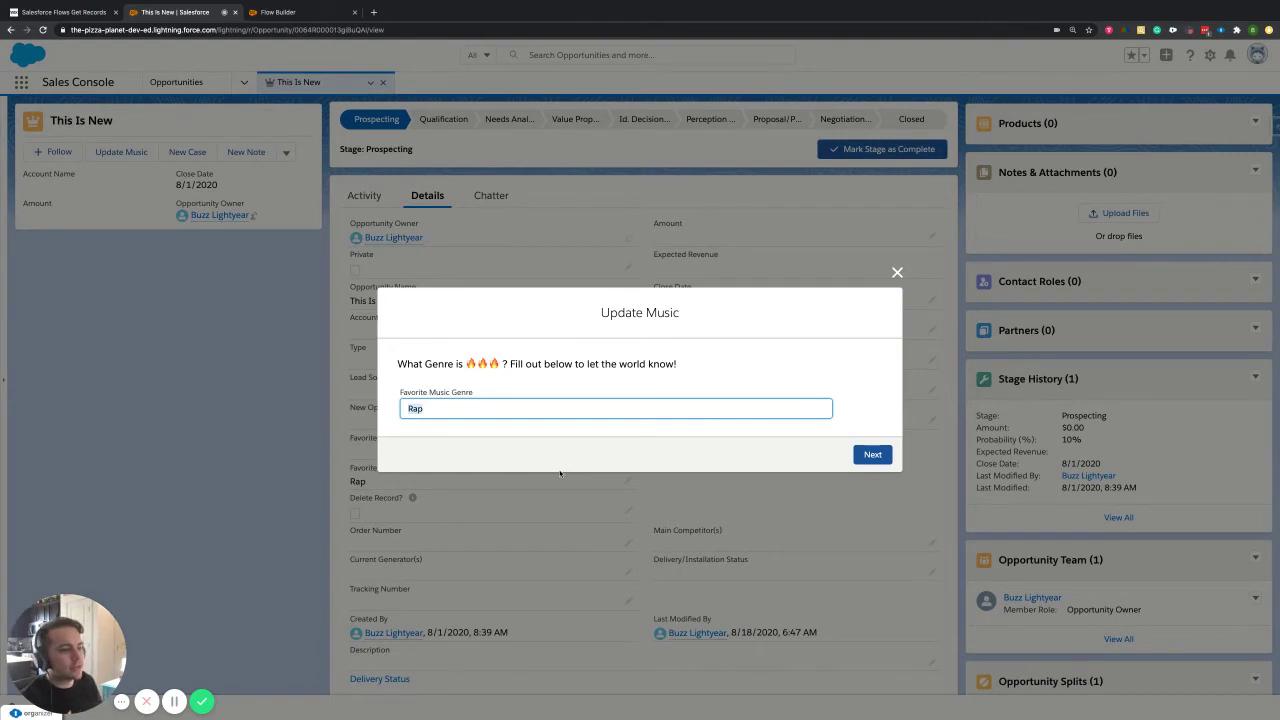
pyautogui.click(453, 408)
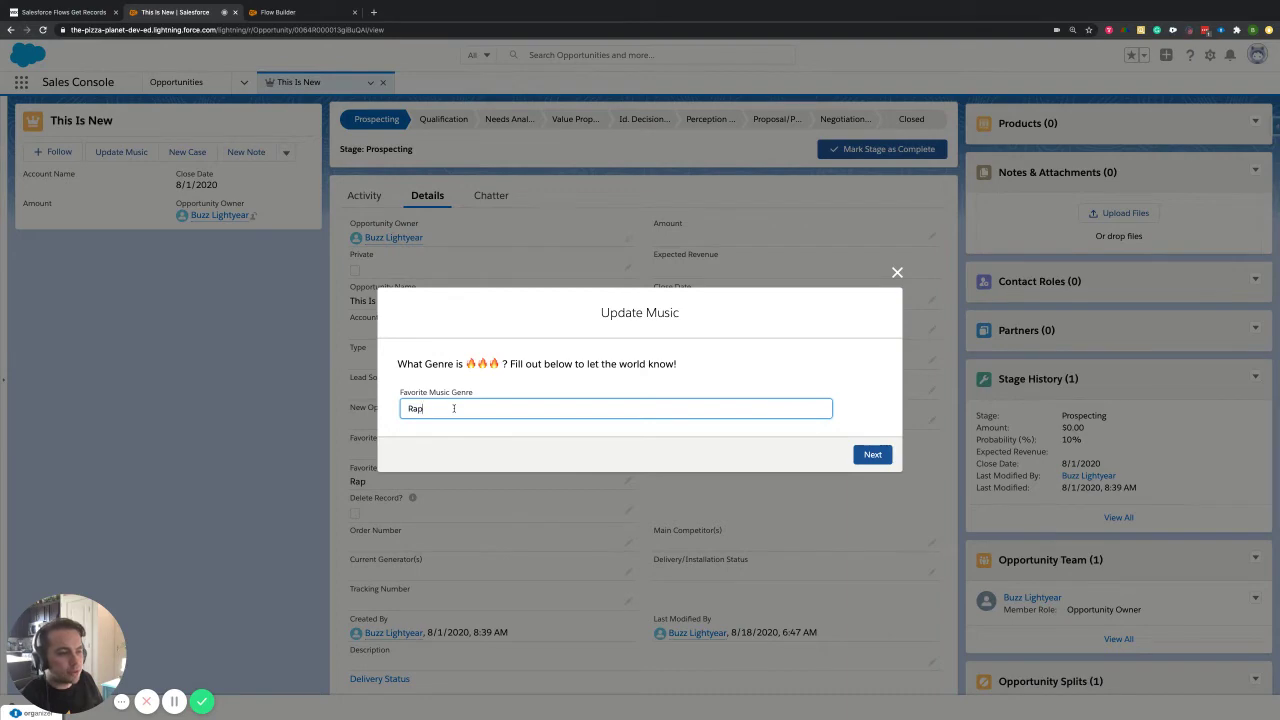
pyautogui.click(897, 272)
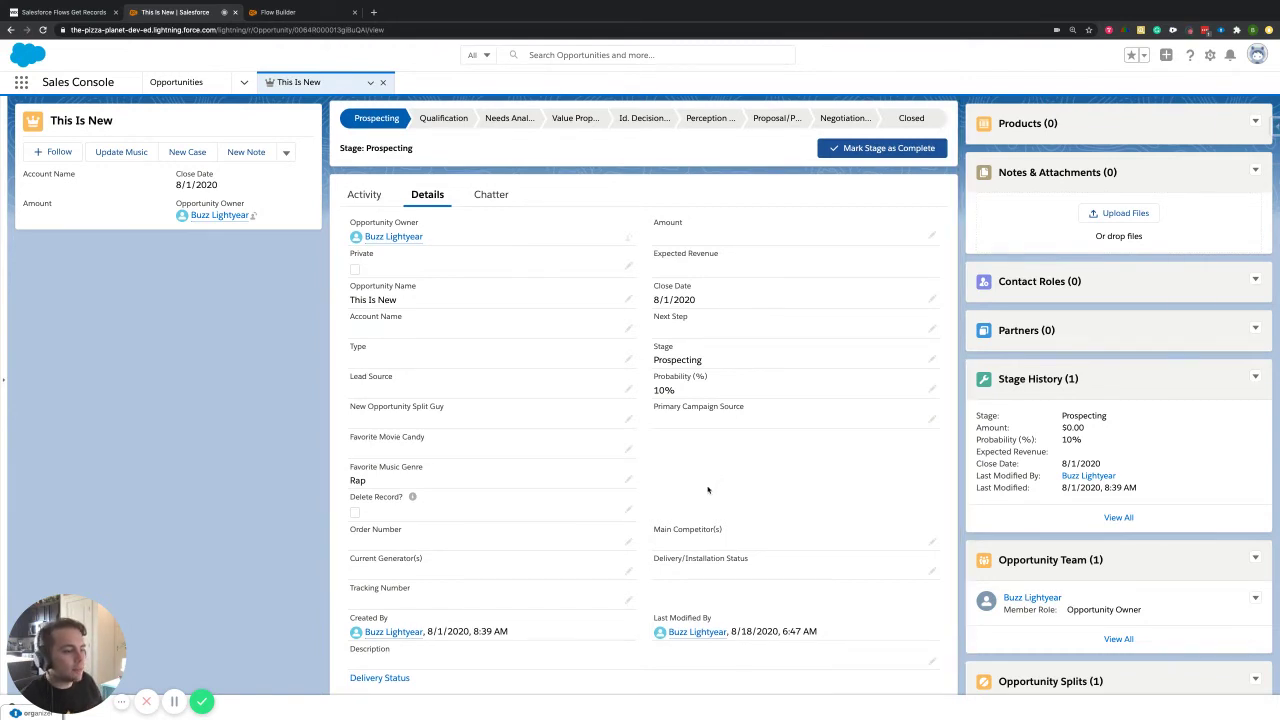
pyautogui.doubleClick(375, 481)
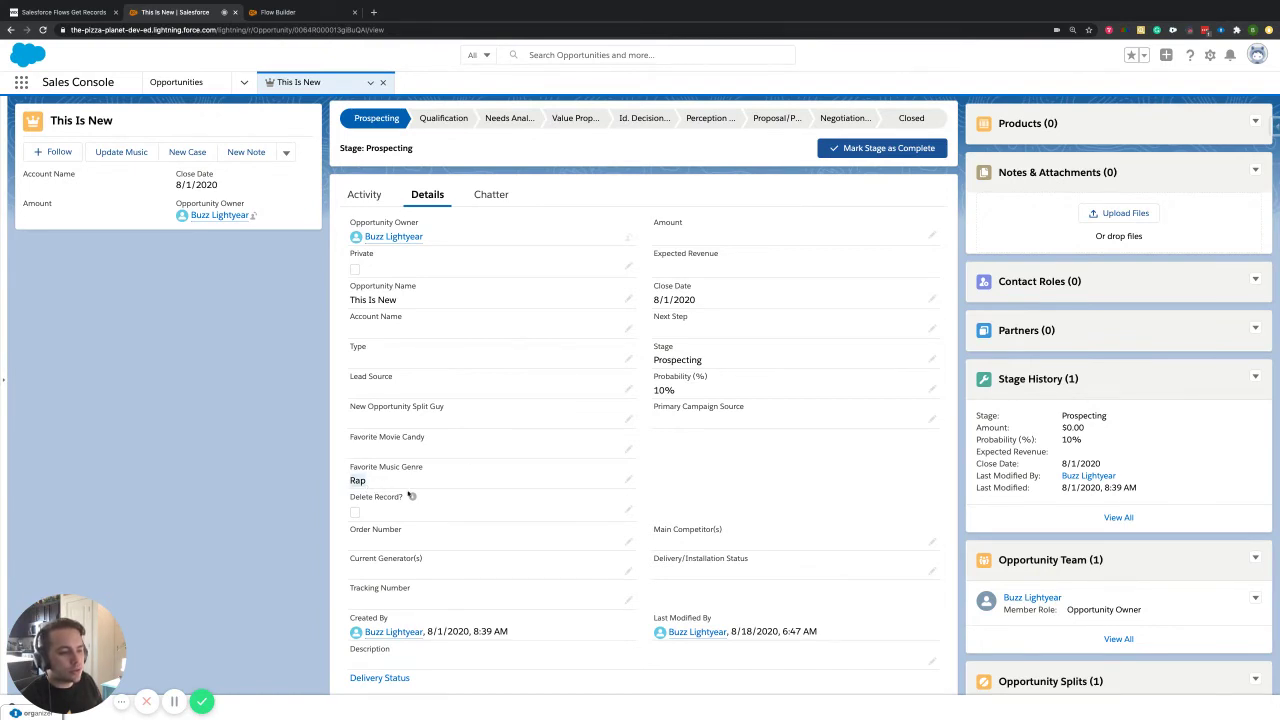
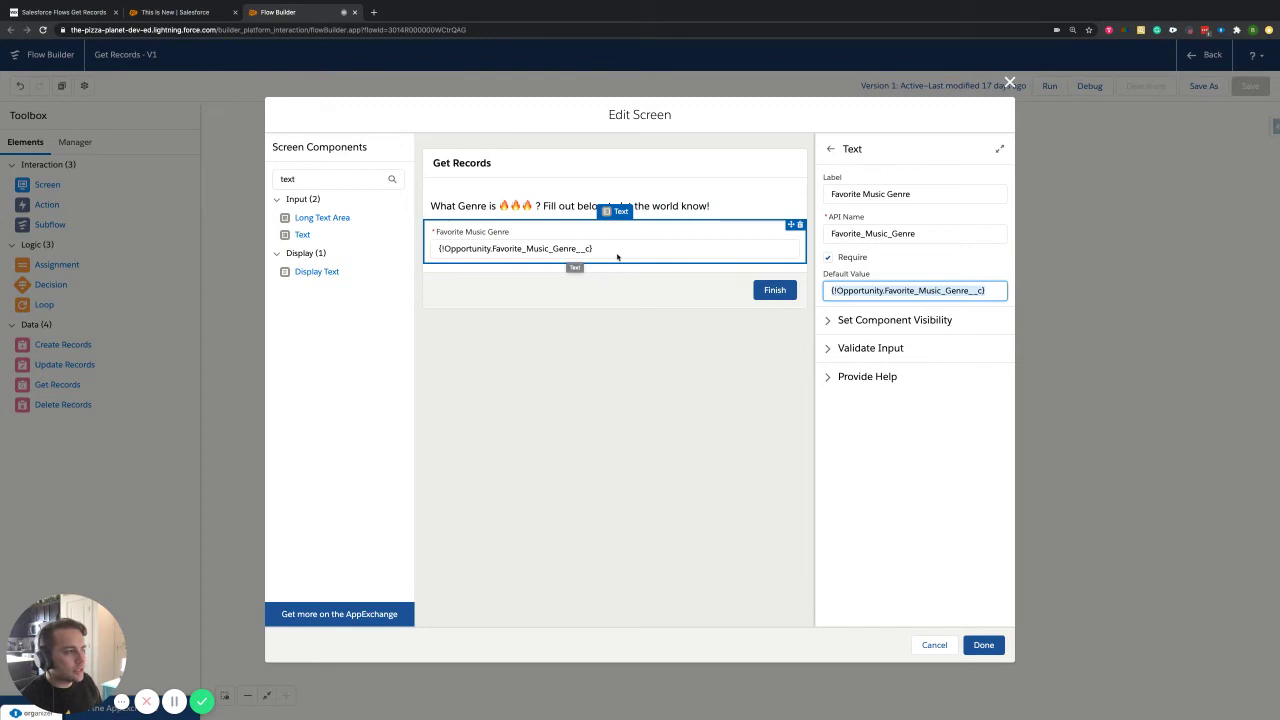
# Back in Flow Builder, review the Favorite Music Genre field's component visibility options for when it is displayed.
pyautogui.click(711, 360)
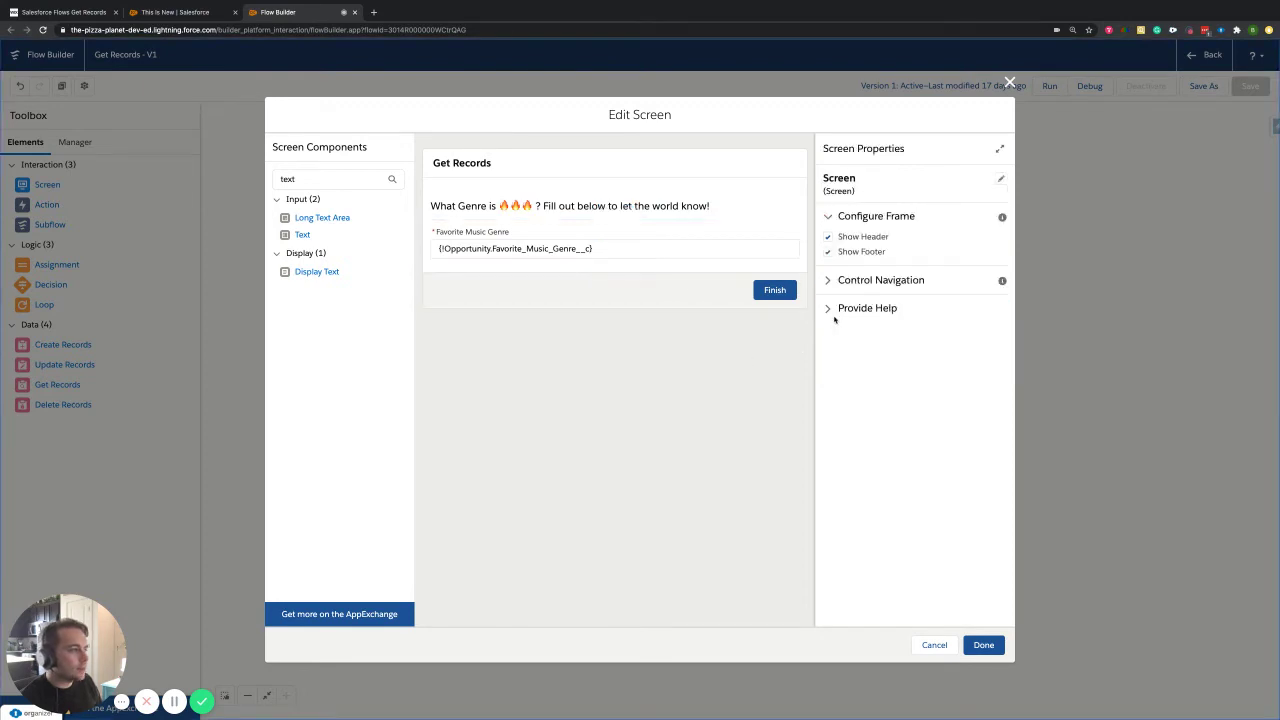
pyautogui.click(652, 250)
pyautogui.click(717, 205)
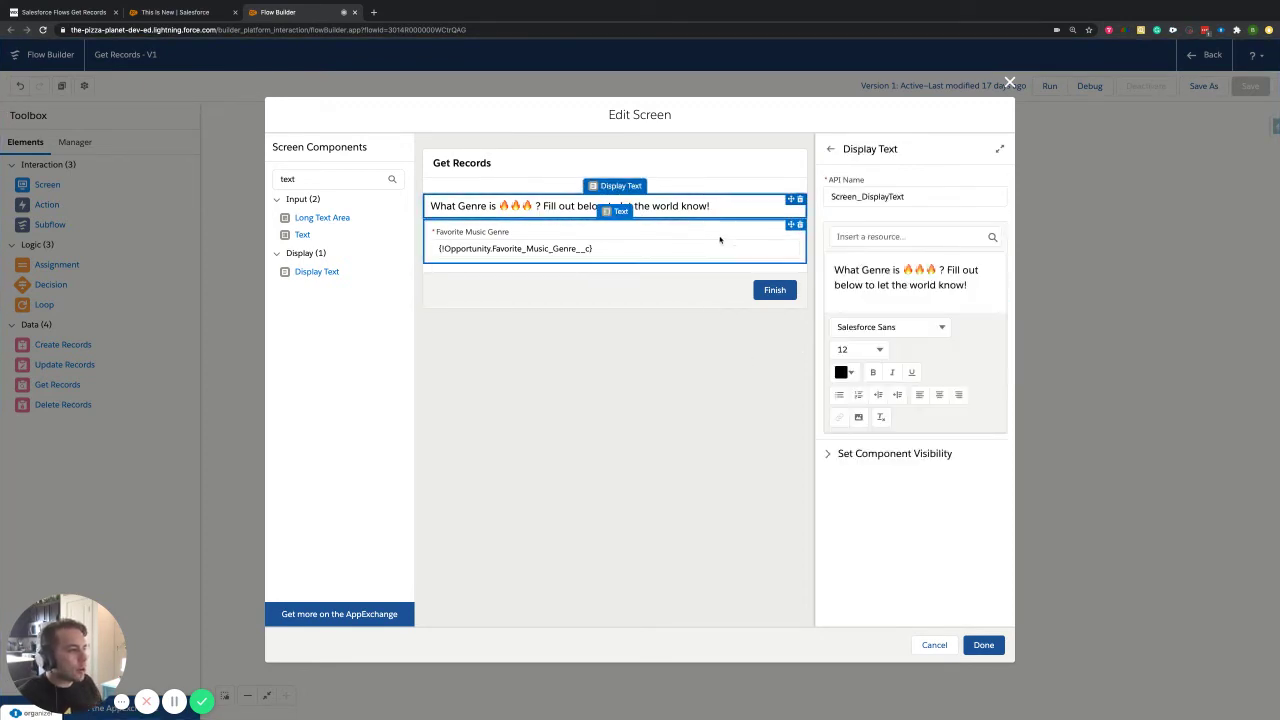
pyautogui.click(714, 238)
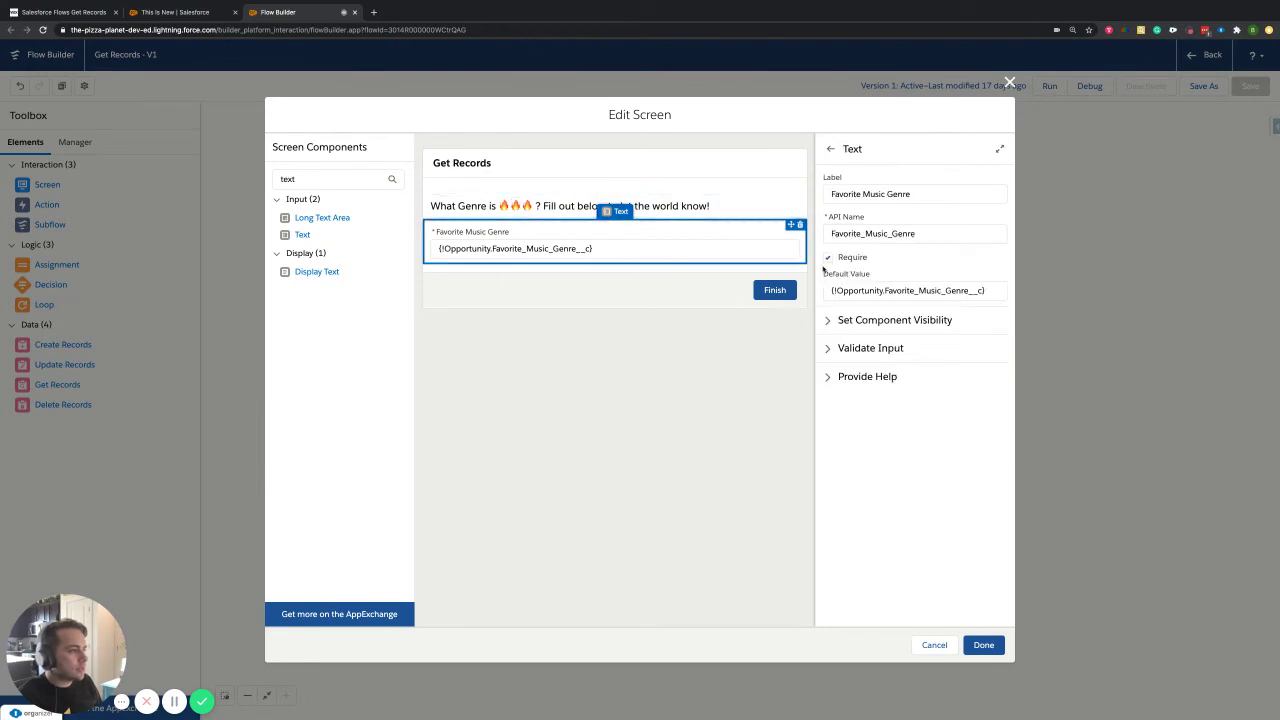
pyautogui.click(829, 321)
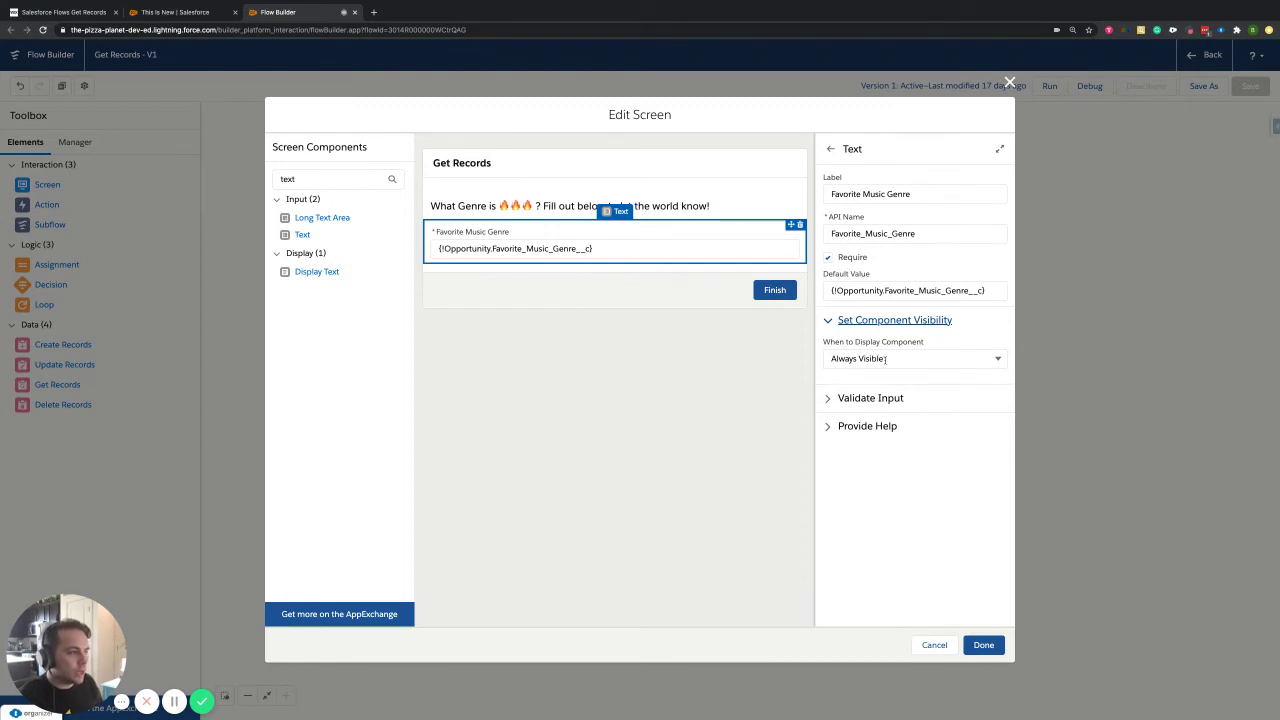
pyautogui.click(884, 358)
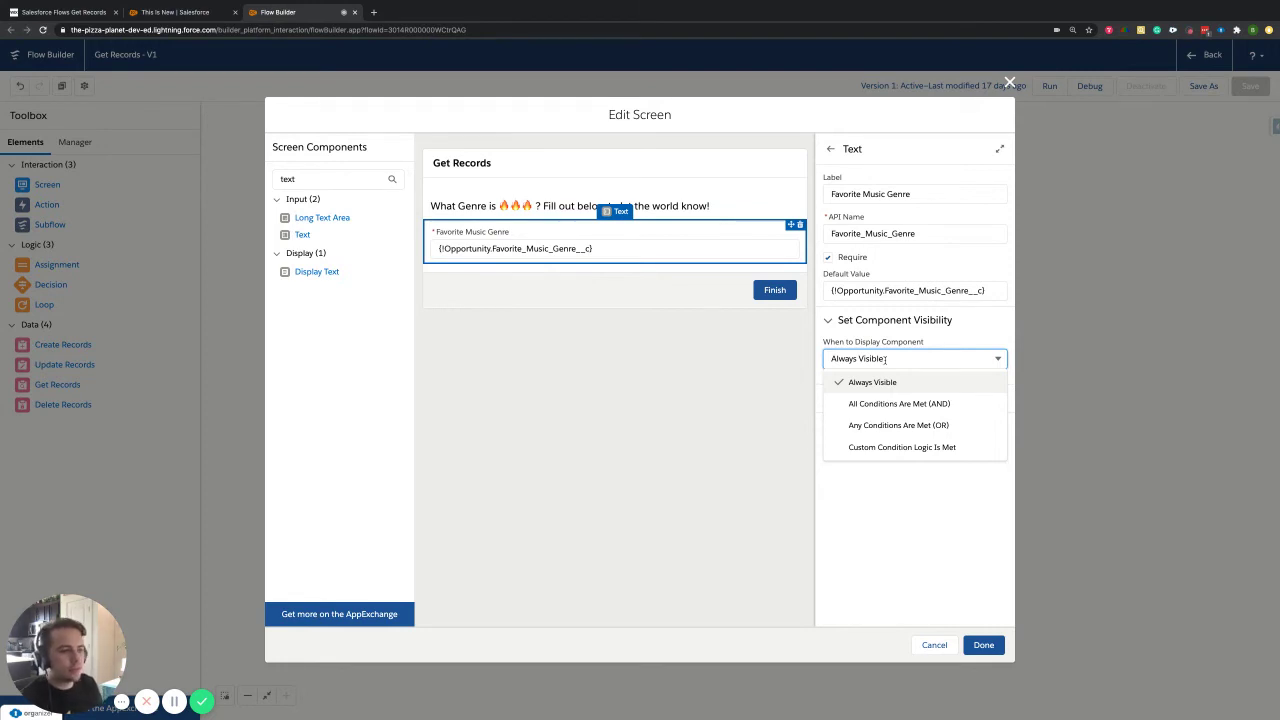
pyautogui.click(717, 408)
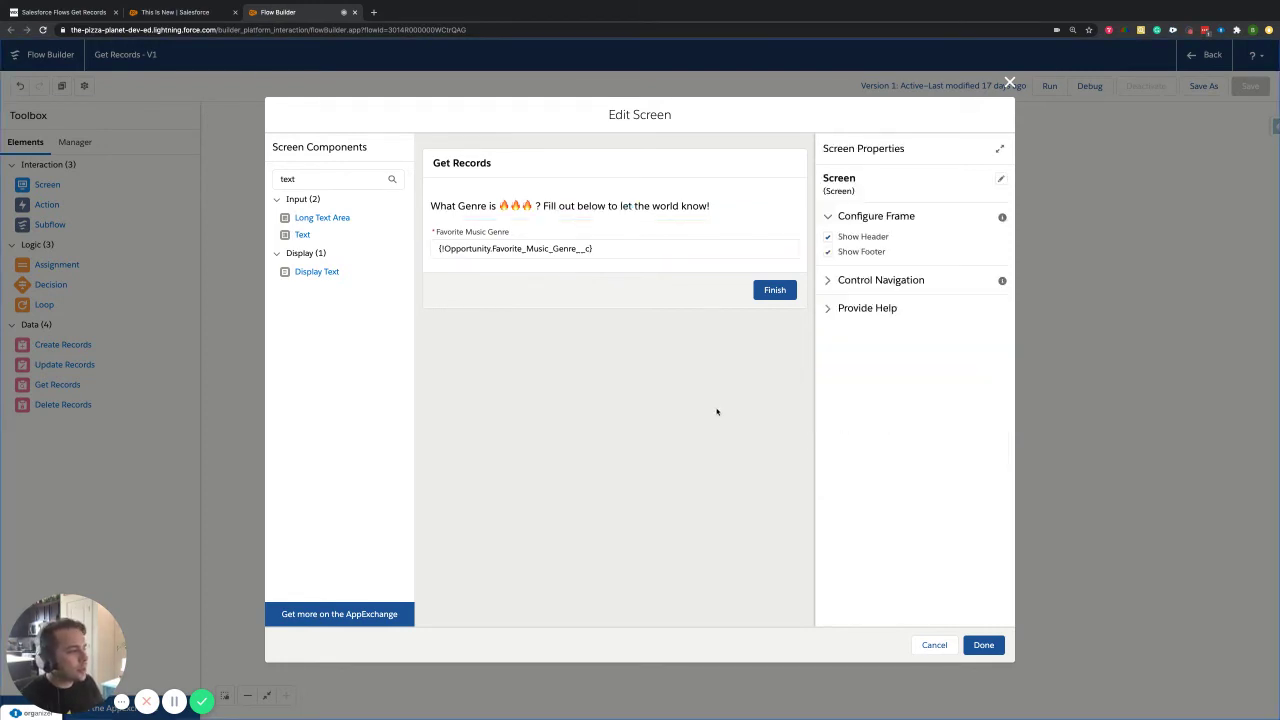
# Search the screen components for "che" and add a Checkbox below the Favorite Music Genre field.
pyautogui.press('BackSpace')
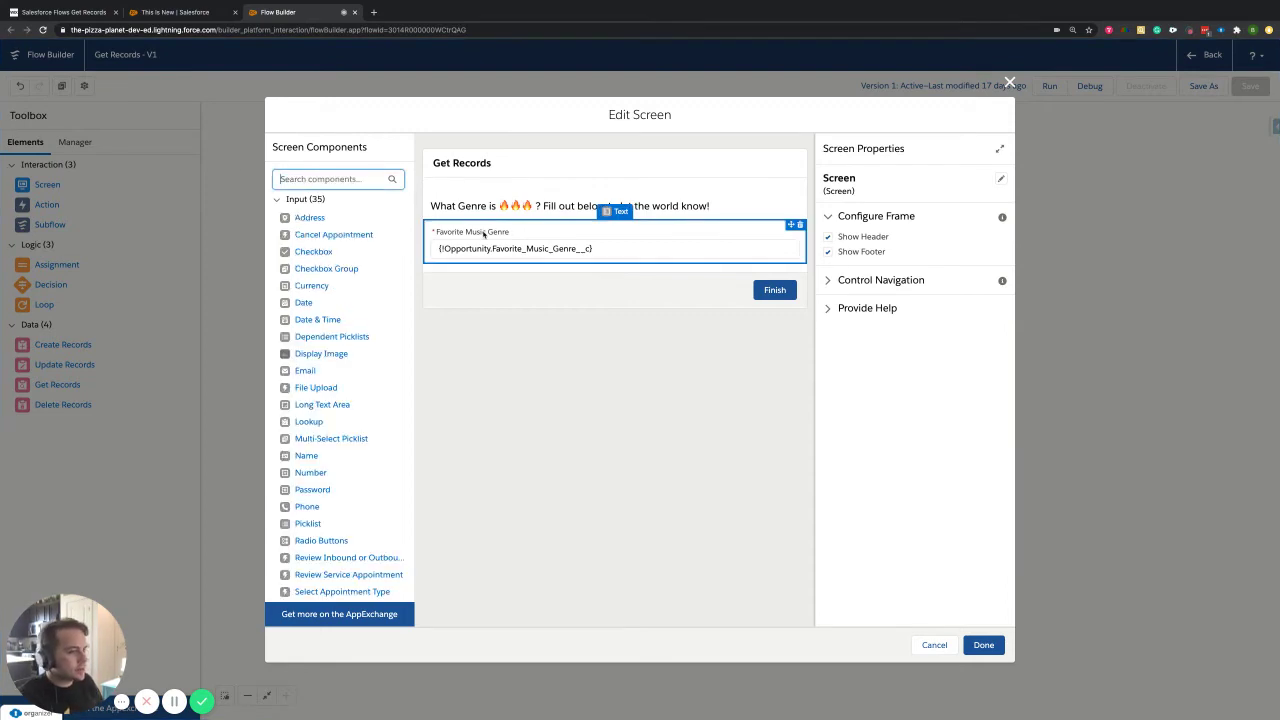
pyautogui.write('check')
pyautogui.press('BackSpace')
pyautogui.press('BackSpace')
pyautogui.moveTo(330, 217); pyautogui.dragTo(554, 271)
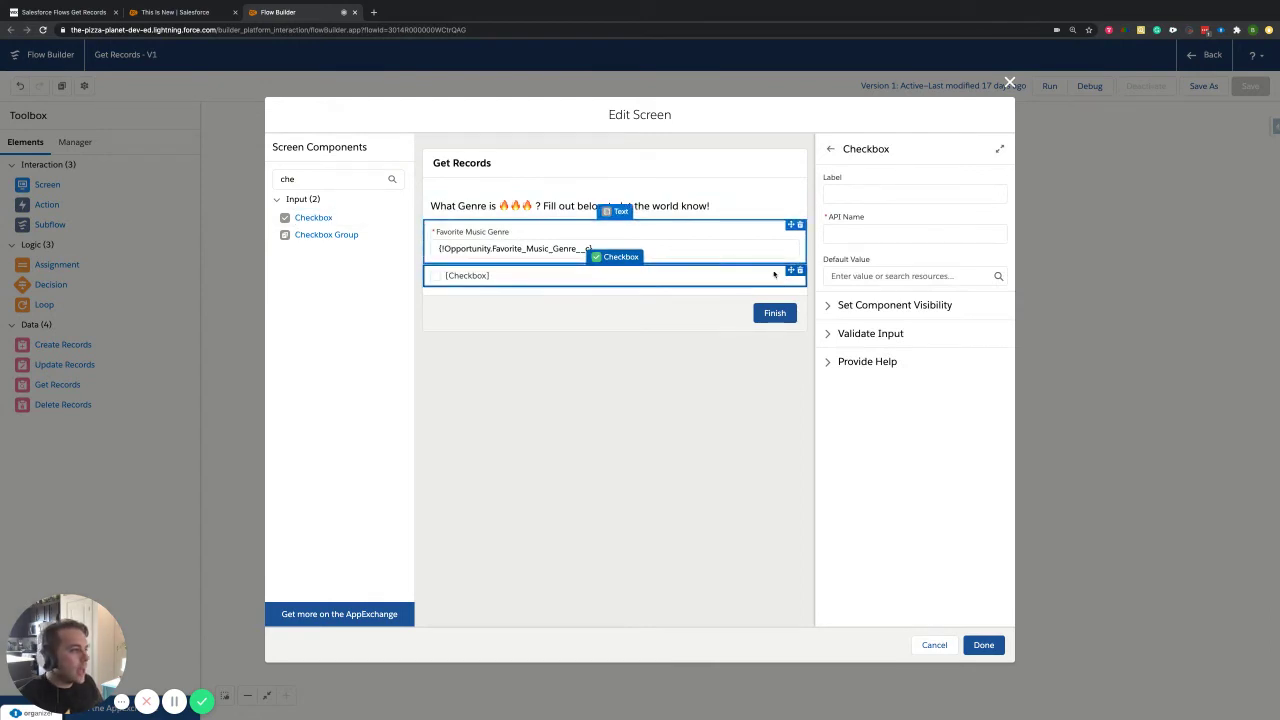
# Try an All Conditions Are Met (AND) visibility rule on the checkbox, {!Favorite_Music_Genre} Is Null {!$GlobalConstant.False}, and remove the condition.
pyautogui.click(868, 305)
pyautogui.click(855, 343)
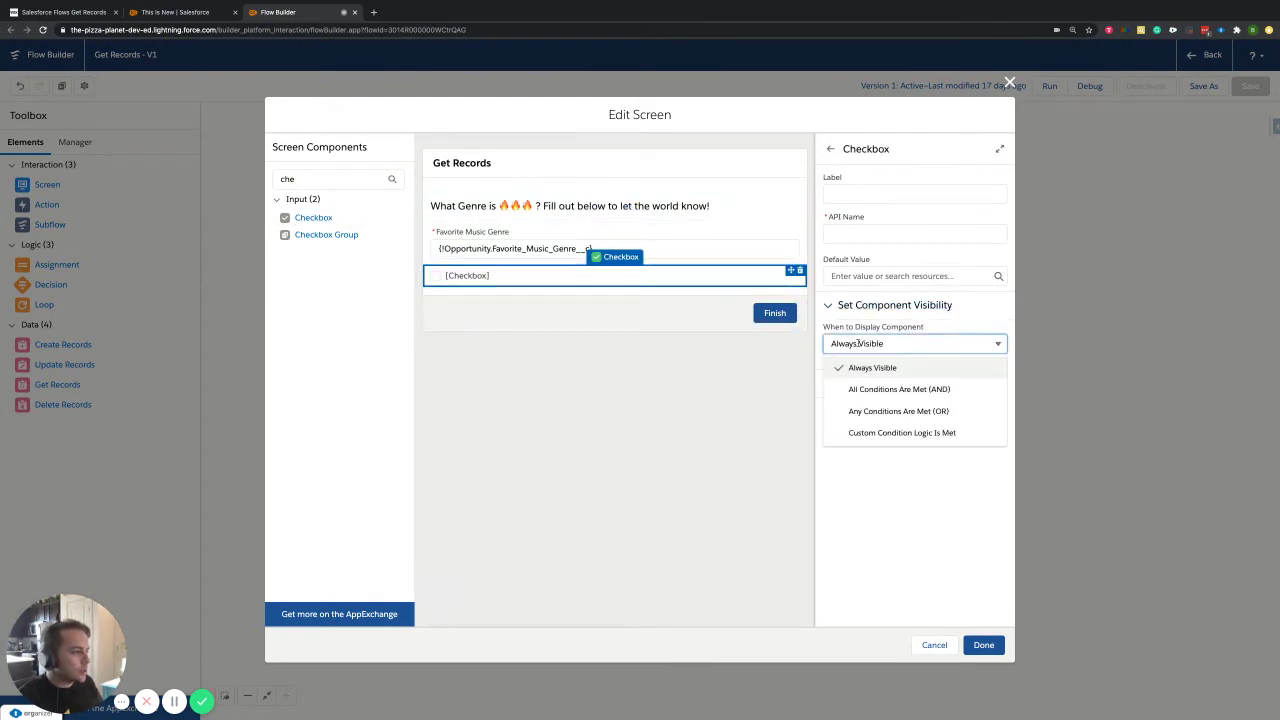
pyautogui.click(857, 389)
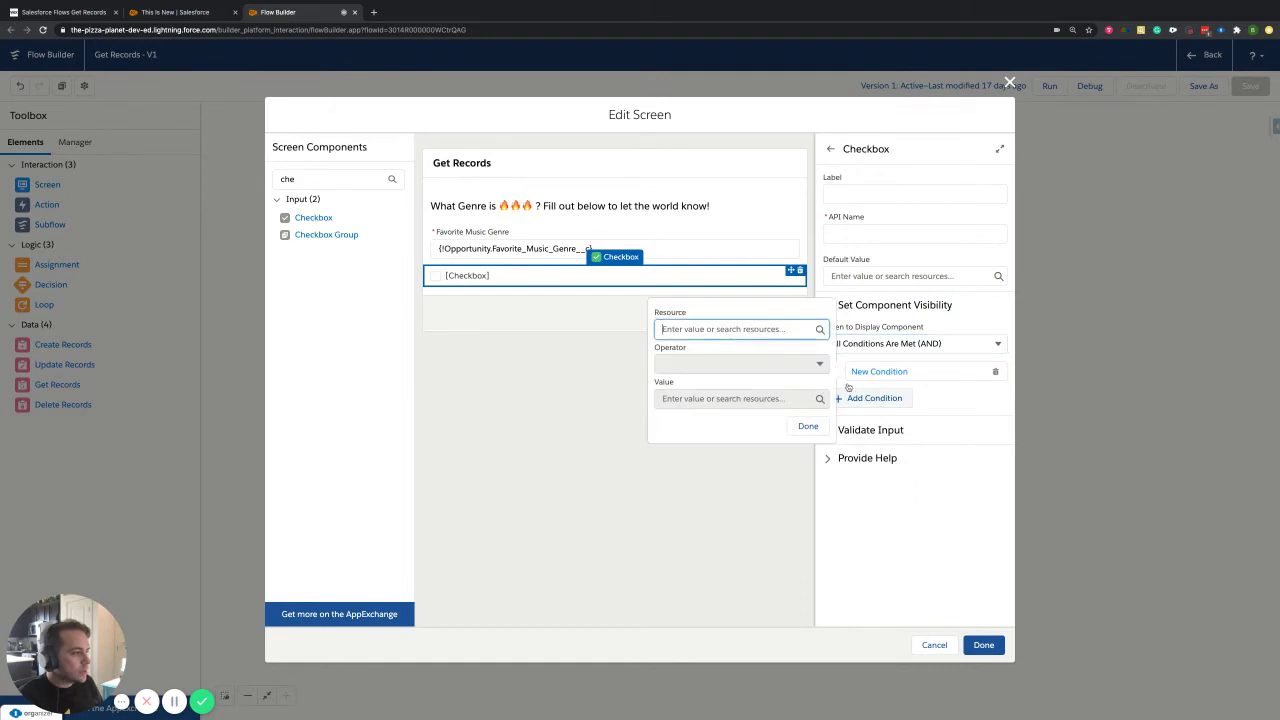
pyautogui.click(723, 330)
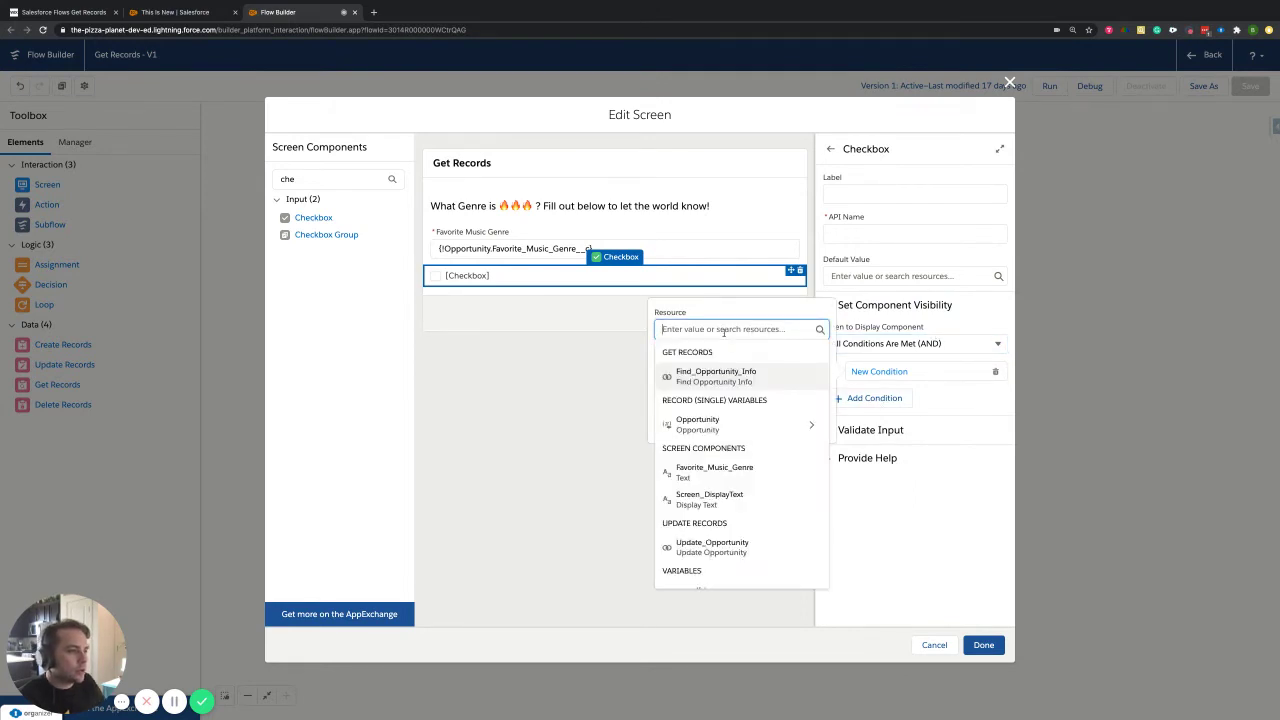
pyautogui.write('favo')
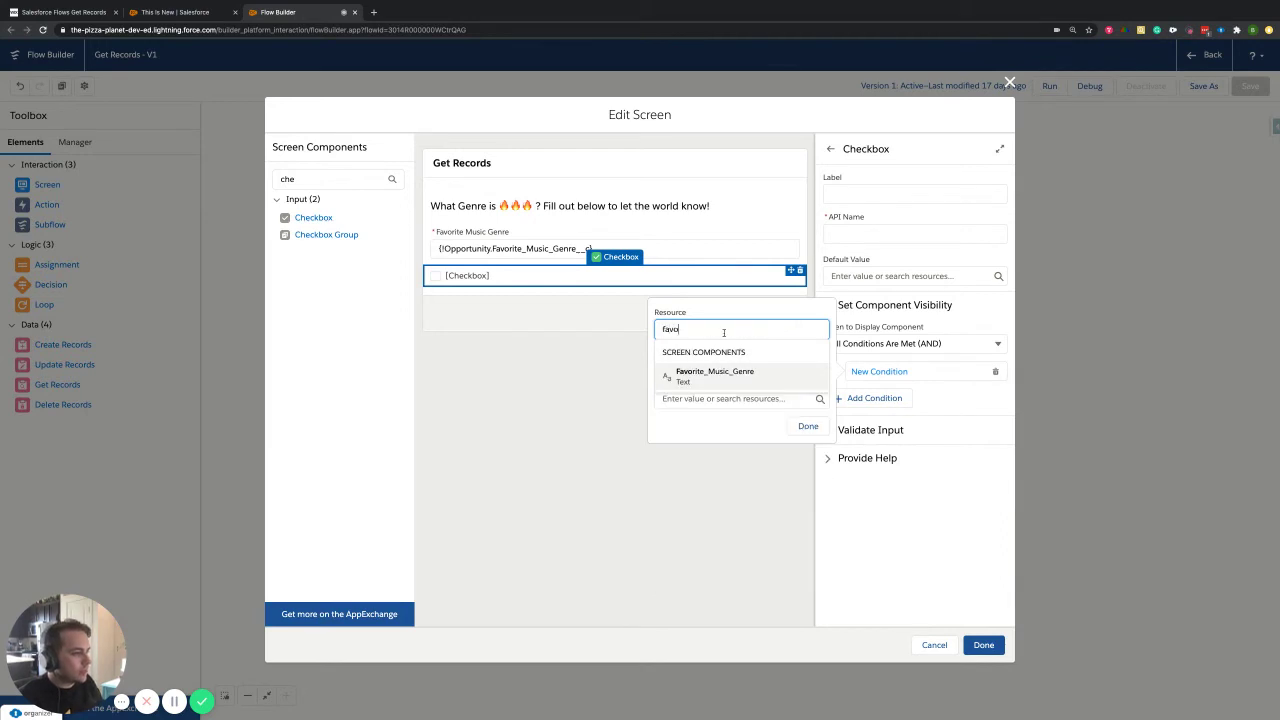
pyautogui.click(725, 373)
pyautogui.click(735, 364)
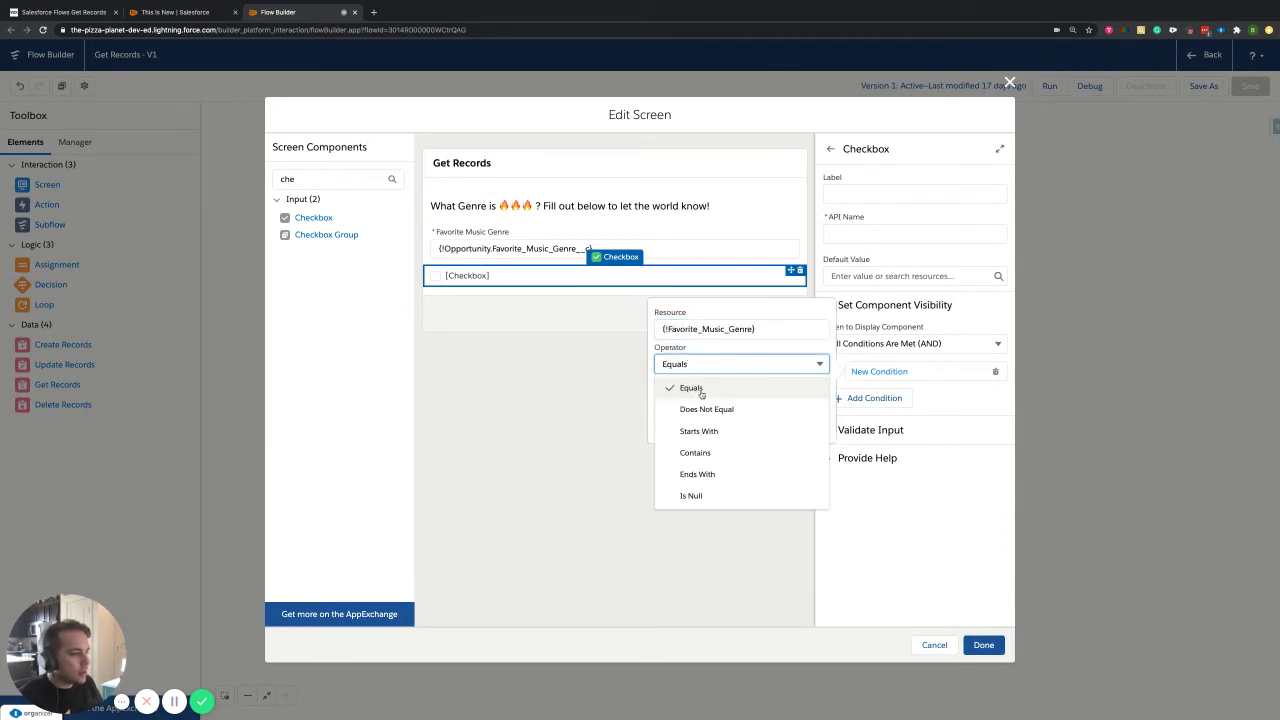
pyautogui.click(709, 495)
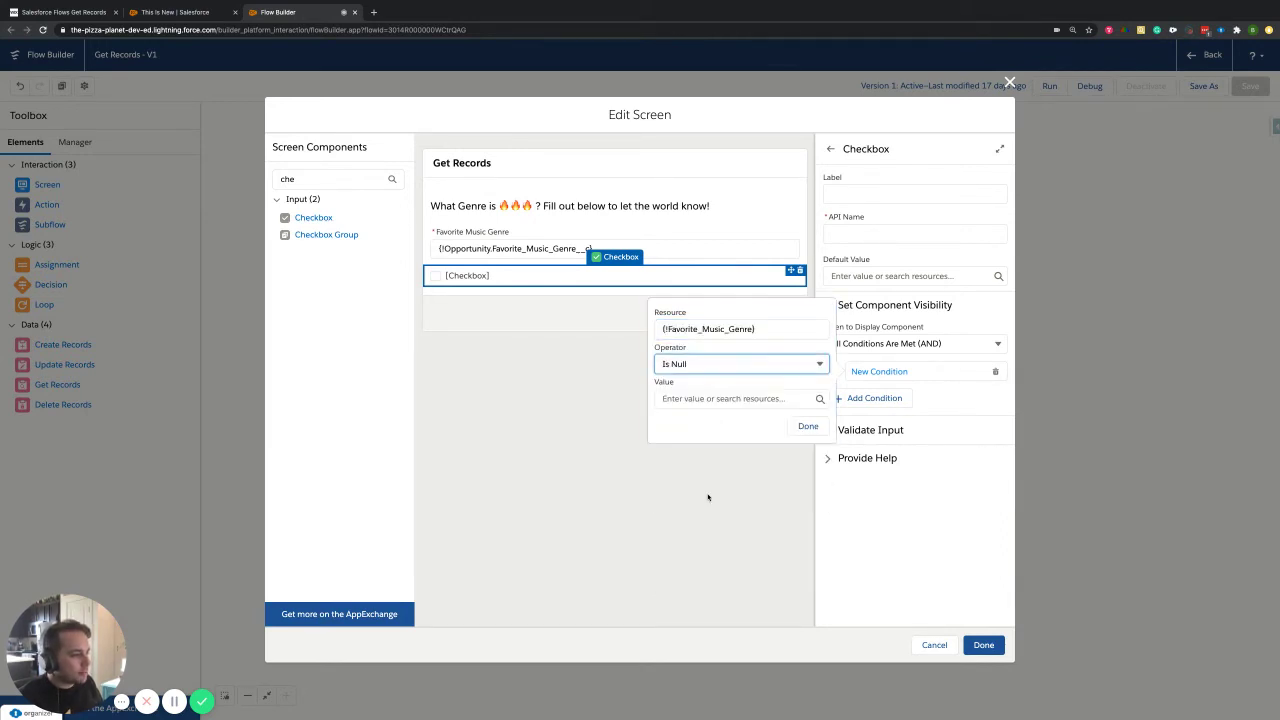
pyautogui.click(704, 399)
pyautogui.write('fals')
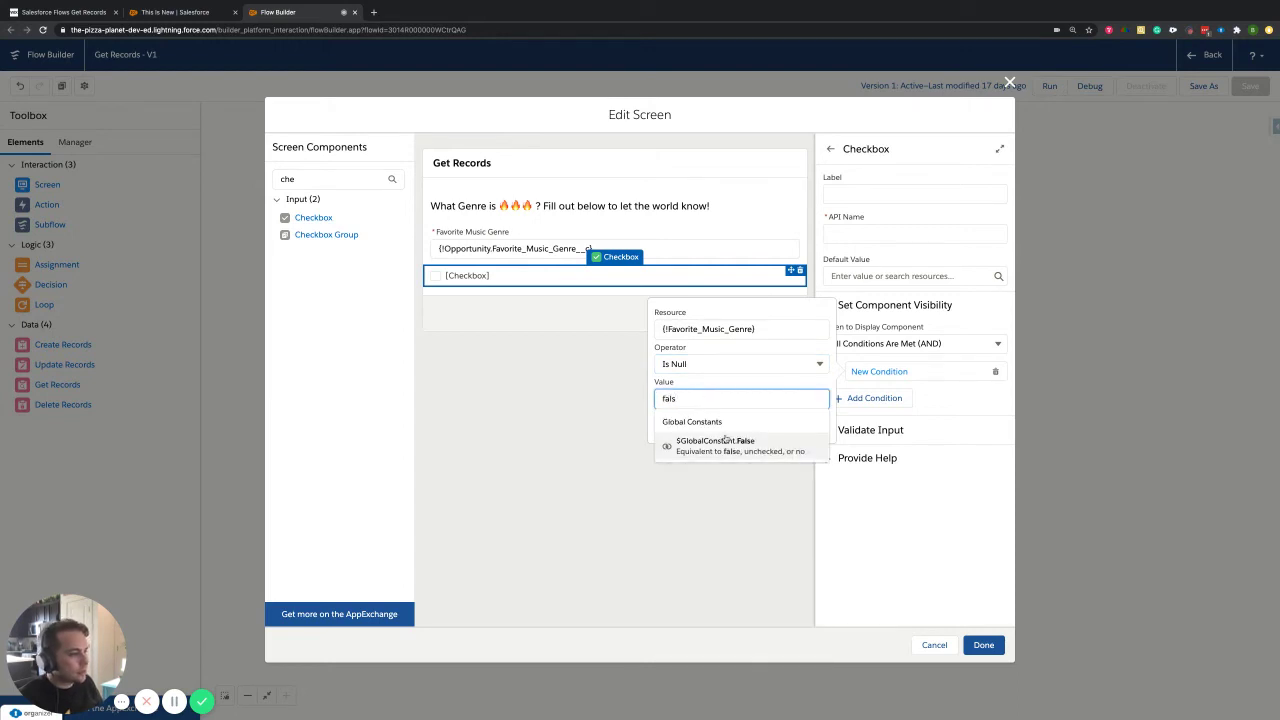
pyautogui.click(725, 440)
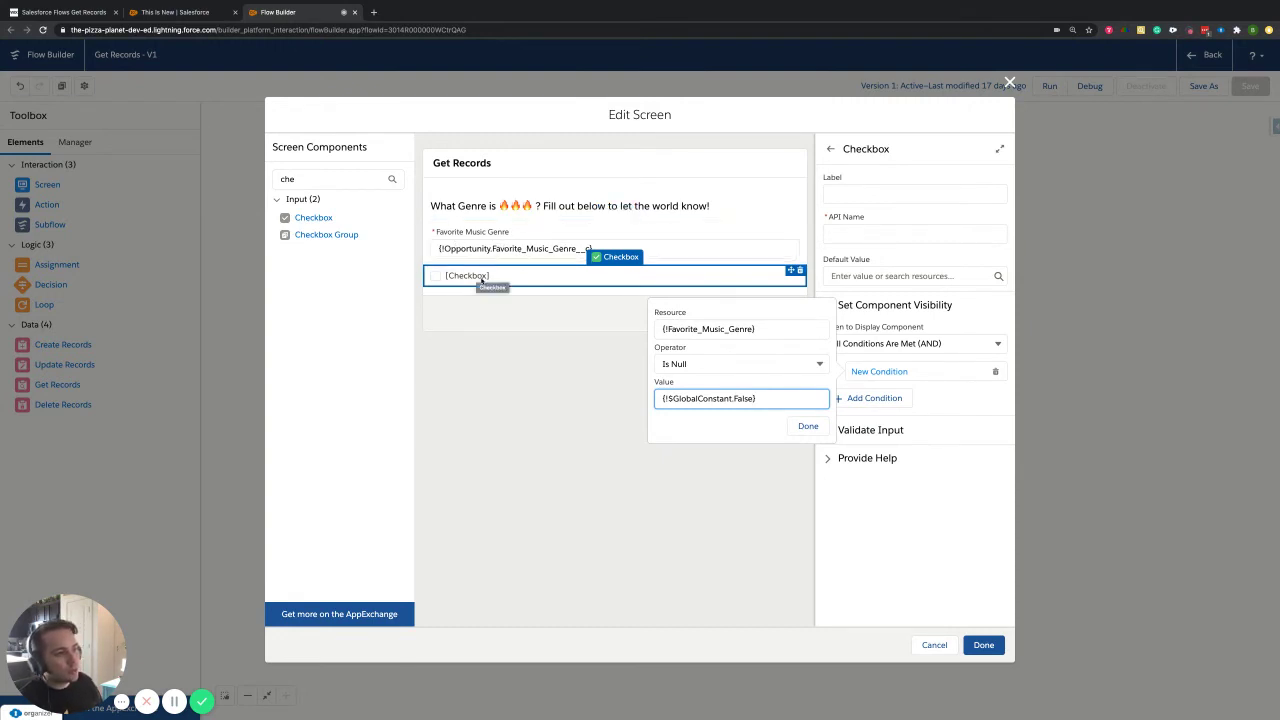
pyautogui.click(808, 426)
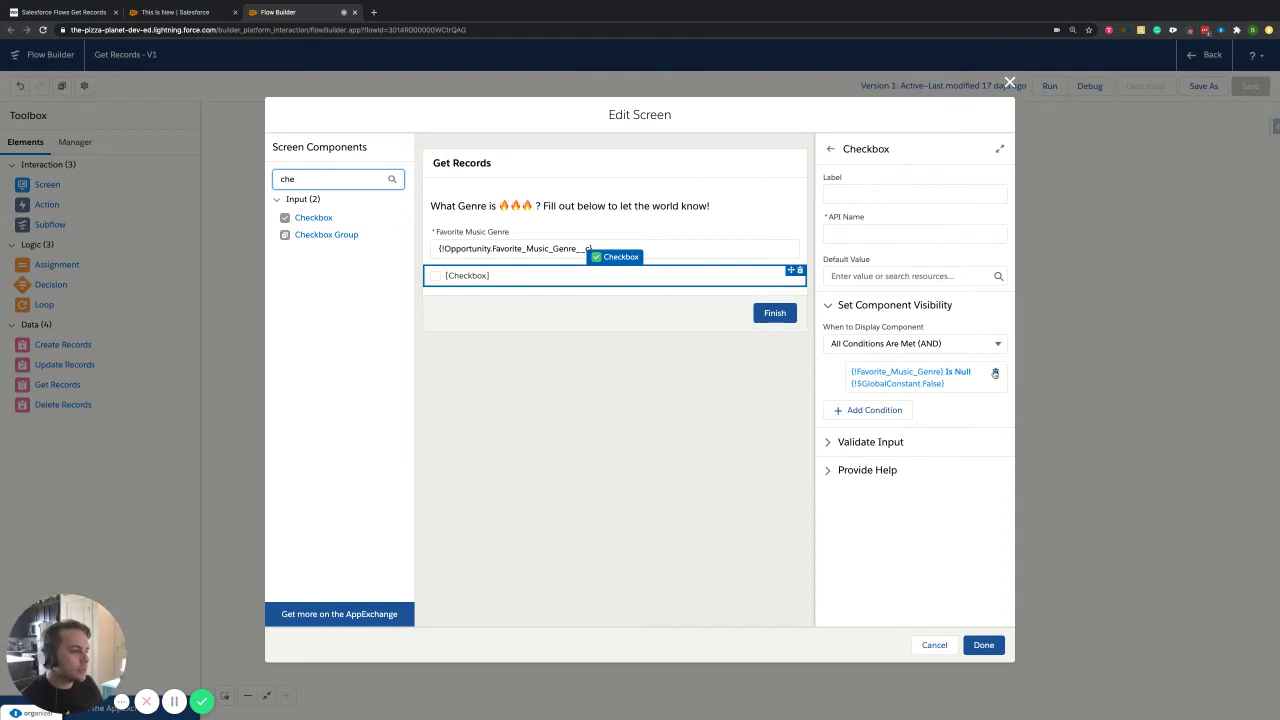
pyautogui.click(995, 373)
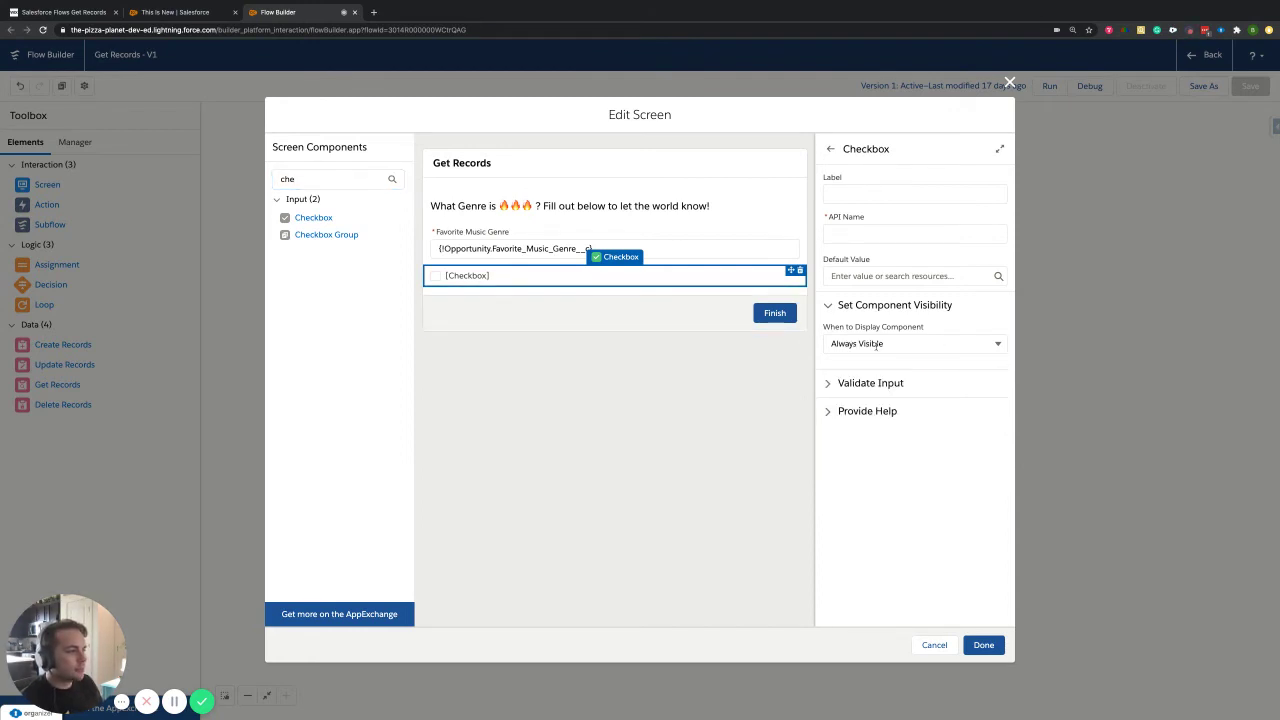
# Examine the input validation error message settings of the checkbox and of the Favorite Music Genre text field.
pyautogui.click(829, 386)
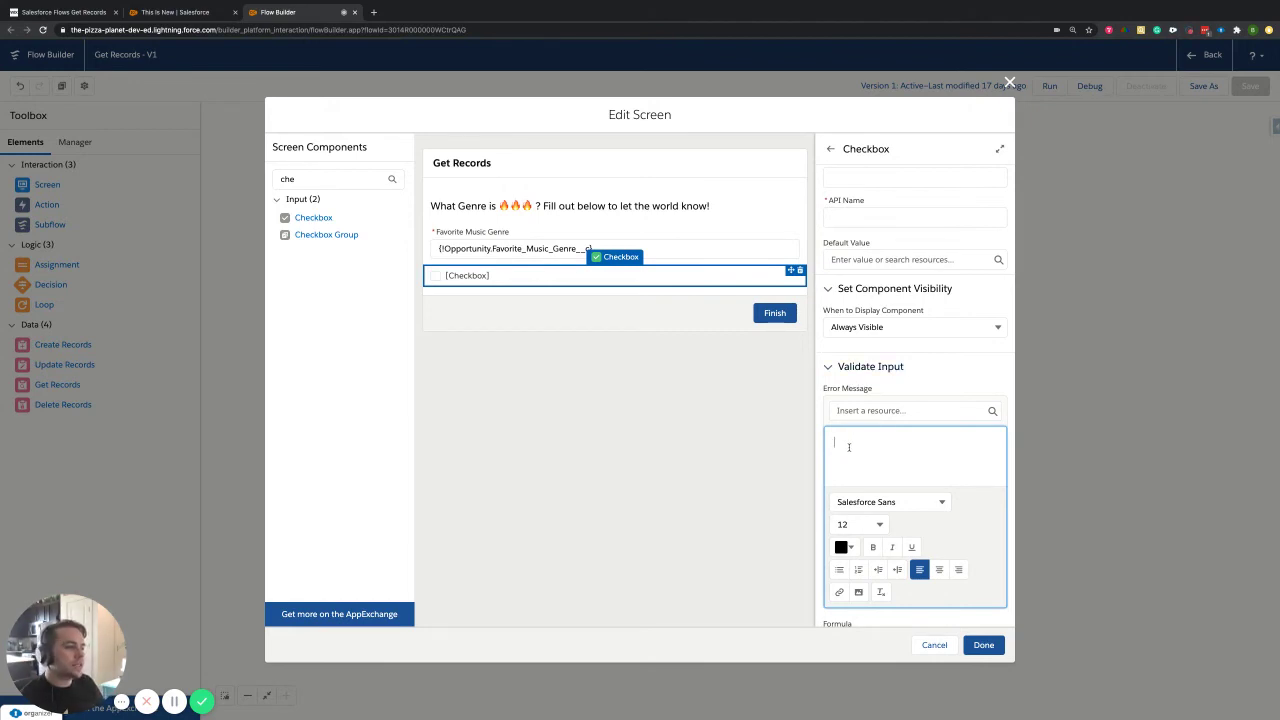
pyautogui.click(535, 249)
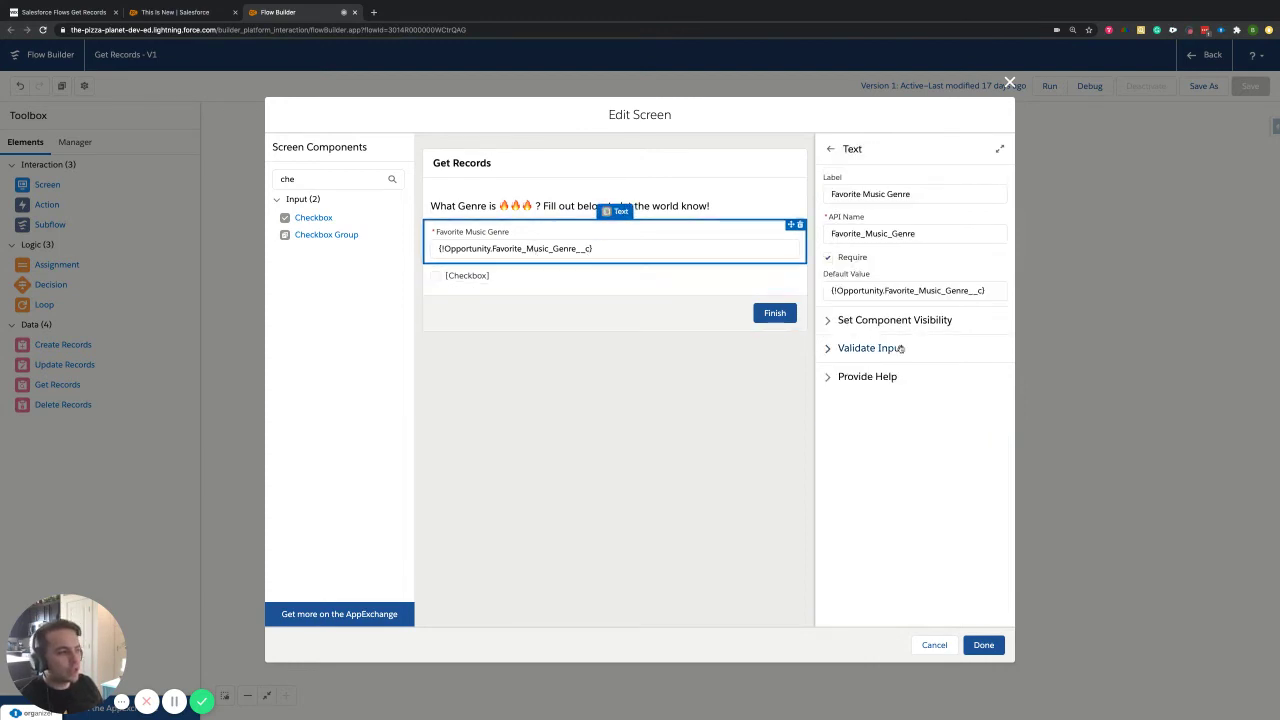
pyautogui.click(830, 350)
pyautogui.click(867, 433)
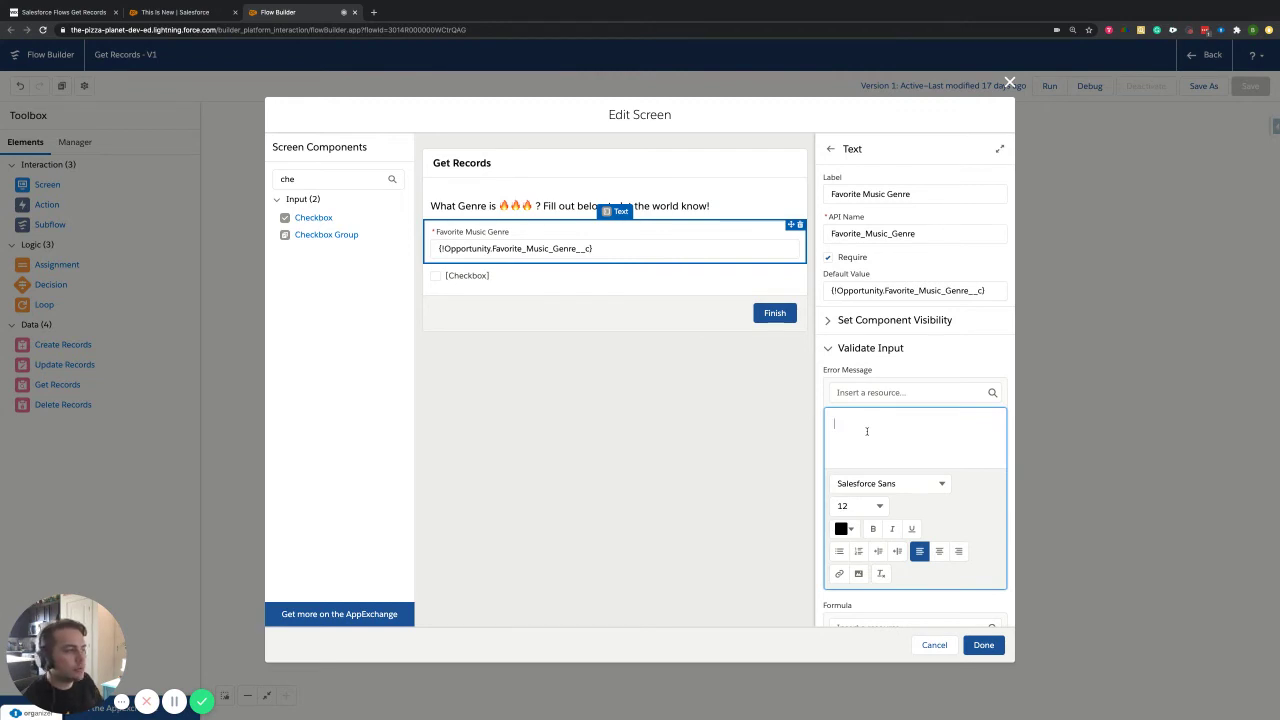
pyautogui.click(830, 347)
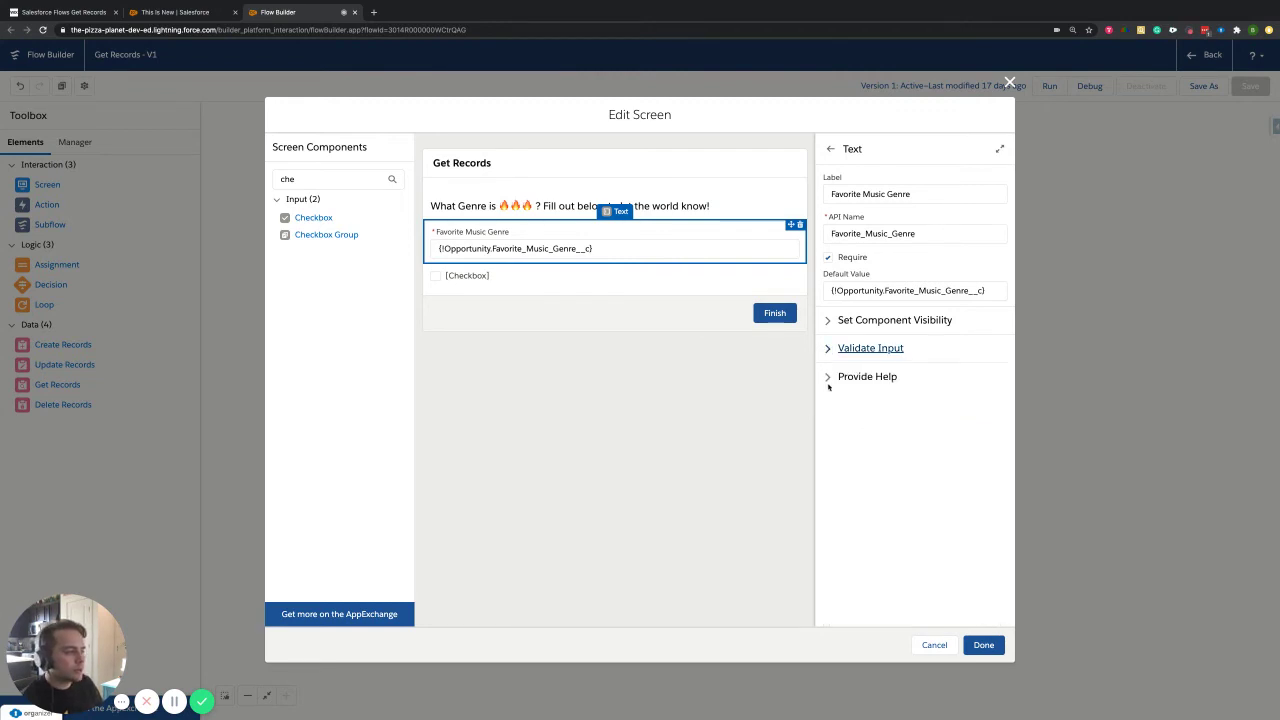
# Examine the help text settings of the Favorite Music Genre field and of the screen as a whole.
pyautogui.click(845, 377)
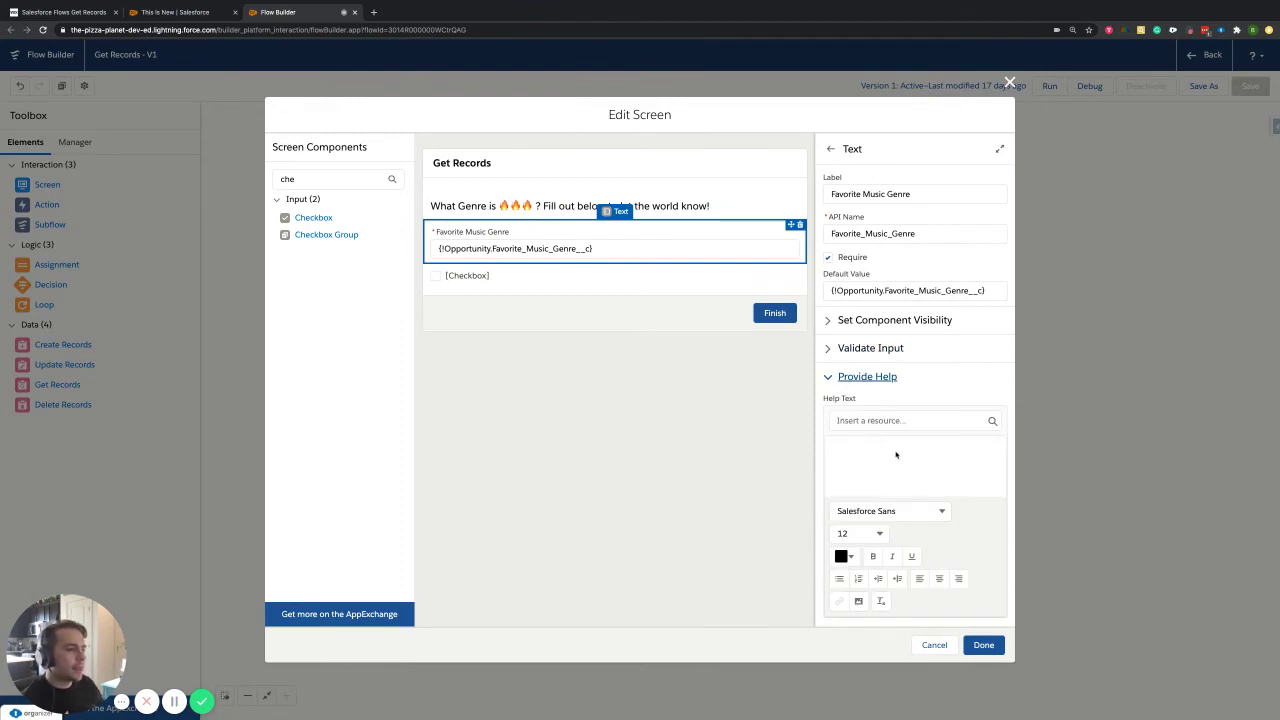
pyautogui.click(866, 466)
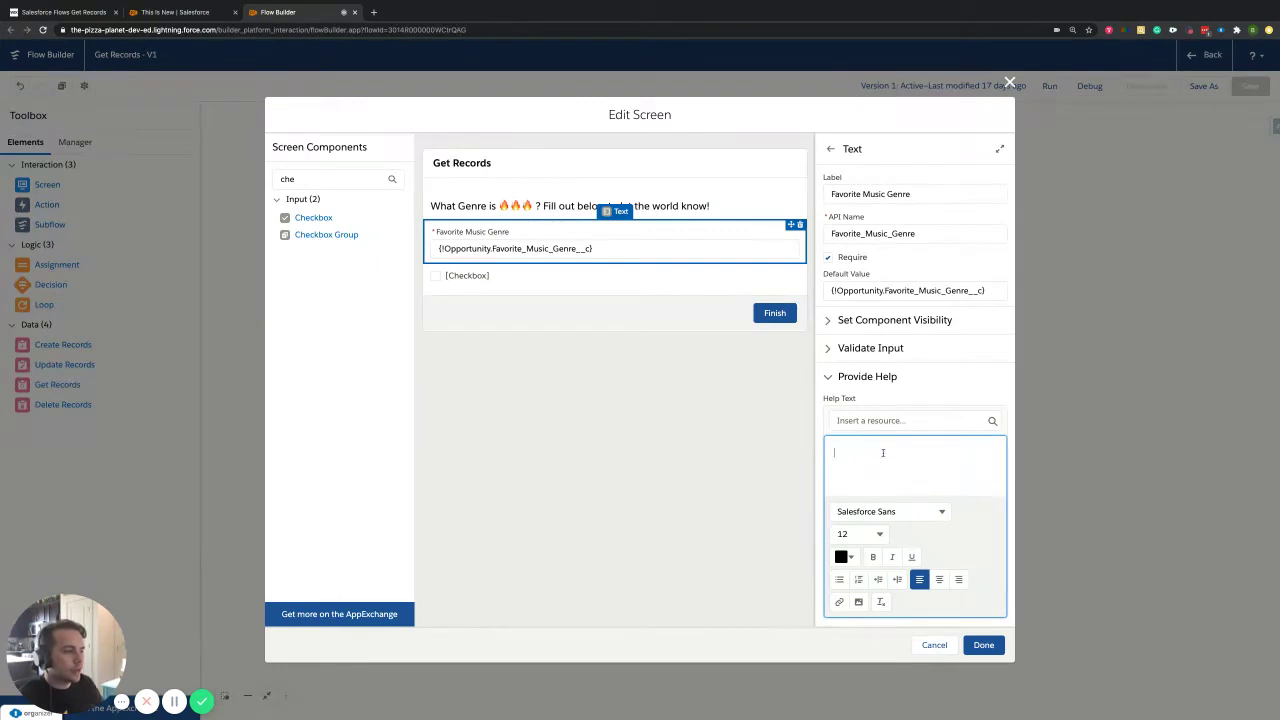
pyautogui.click(777, 414)
pyautogui.click(829, 308)
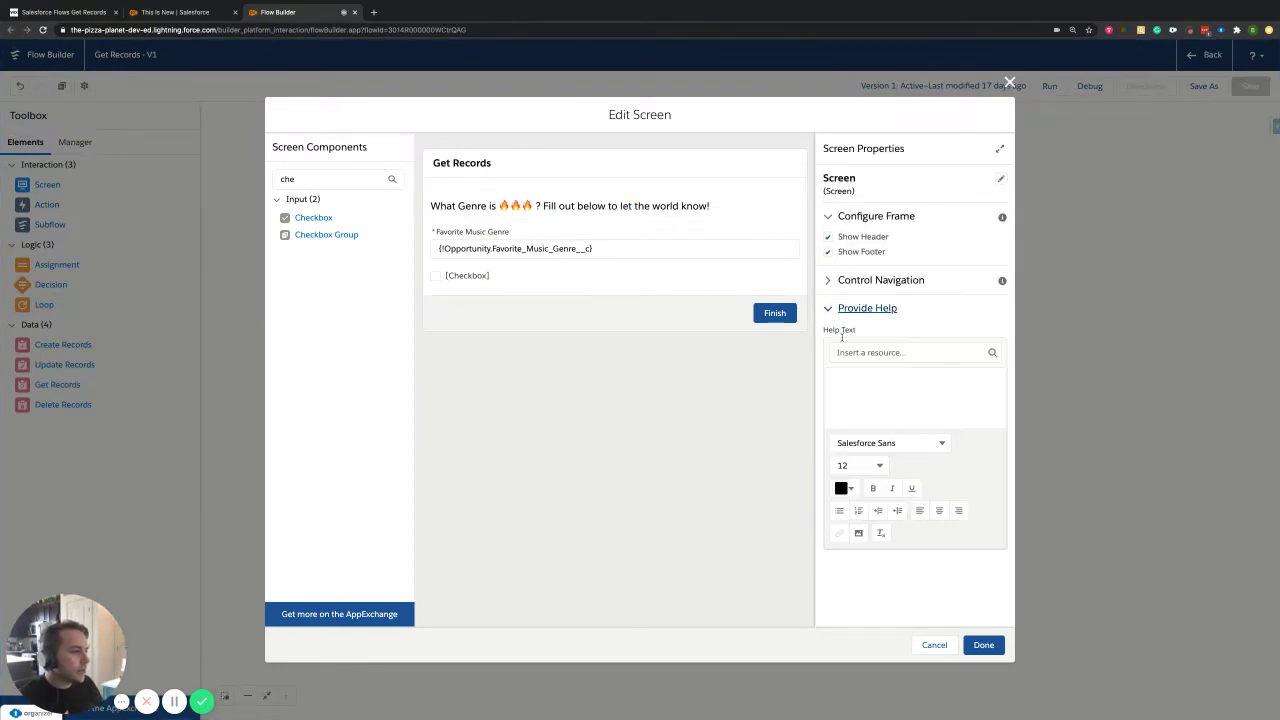
pyautogui.click(828, 309)
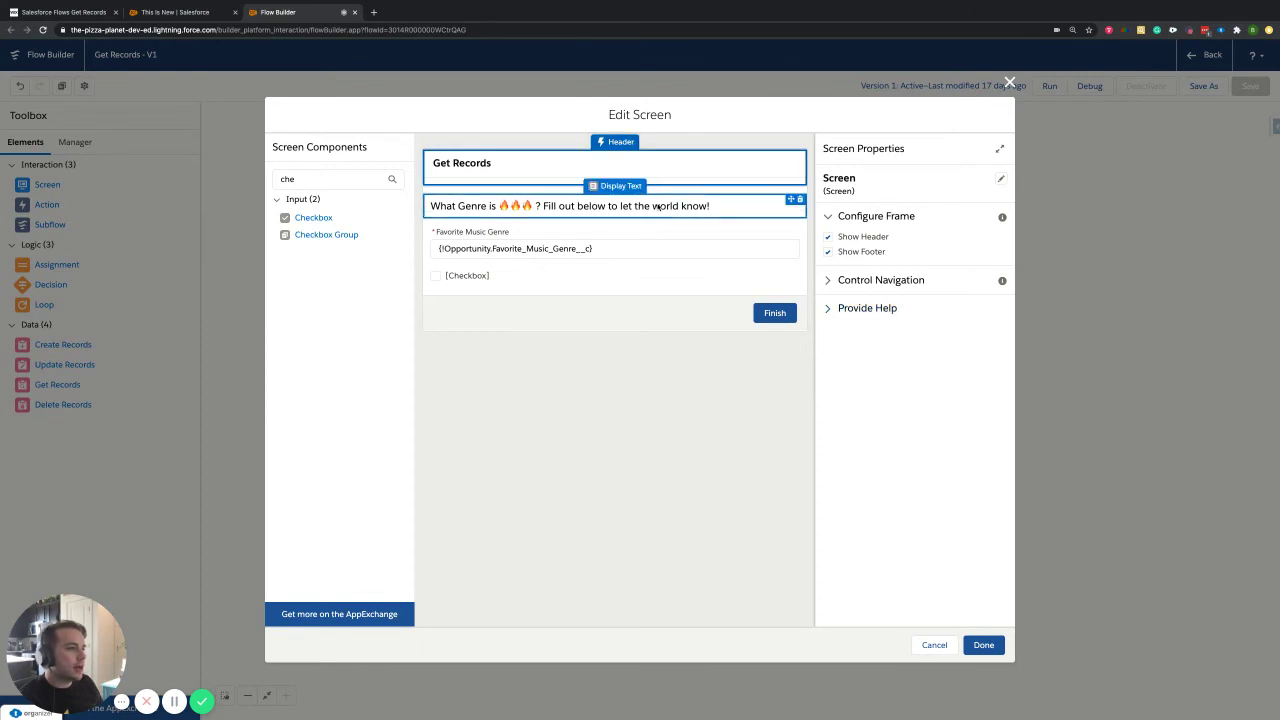
# Try hiding the screen's header and footer one at a time, turning each back on.
pyautogui.click(749, 216)
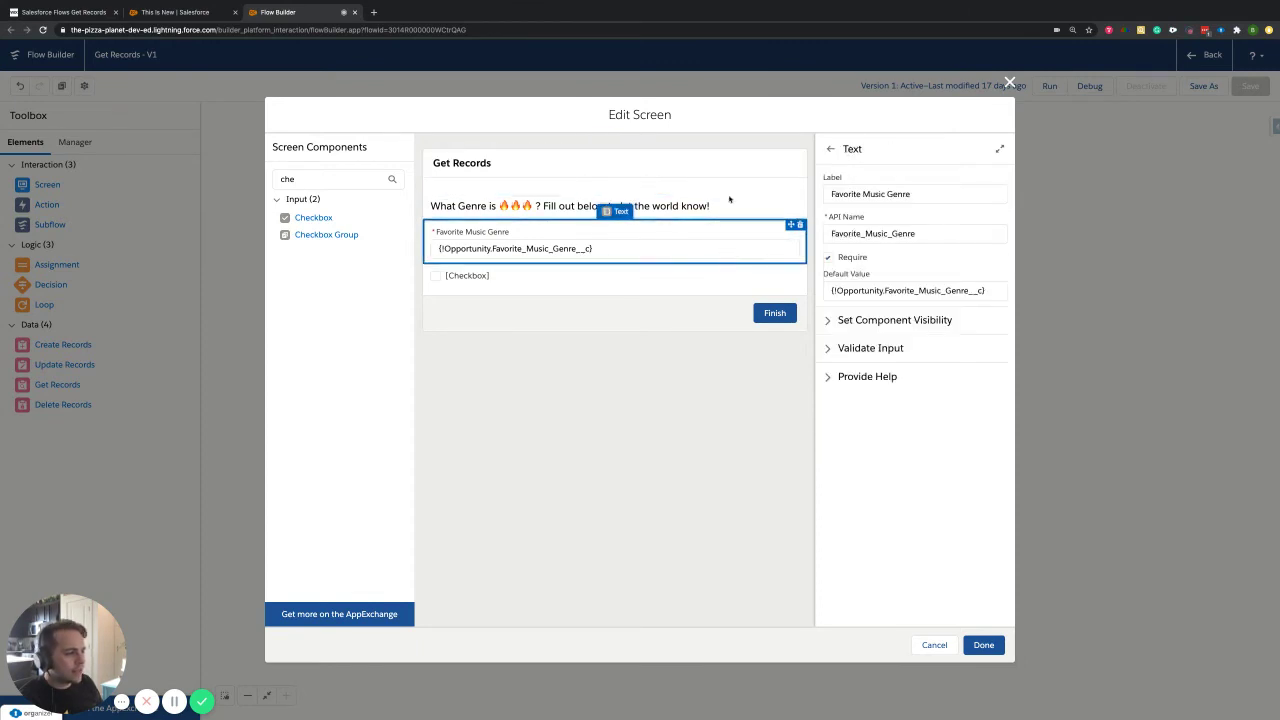
pyautogui.click(697, 168)
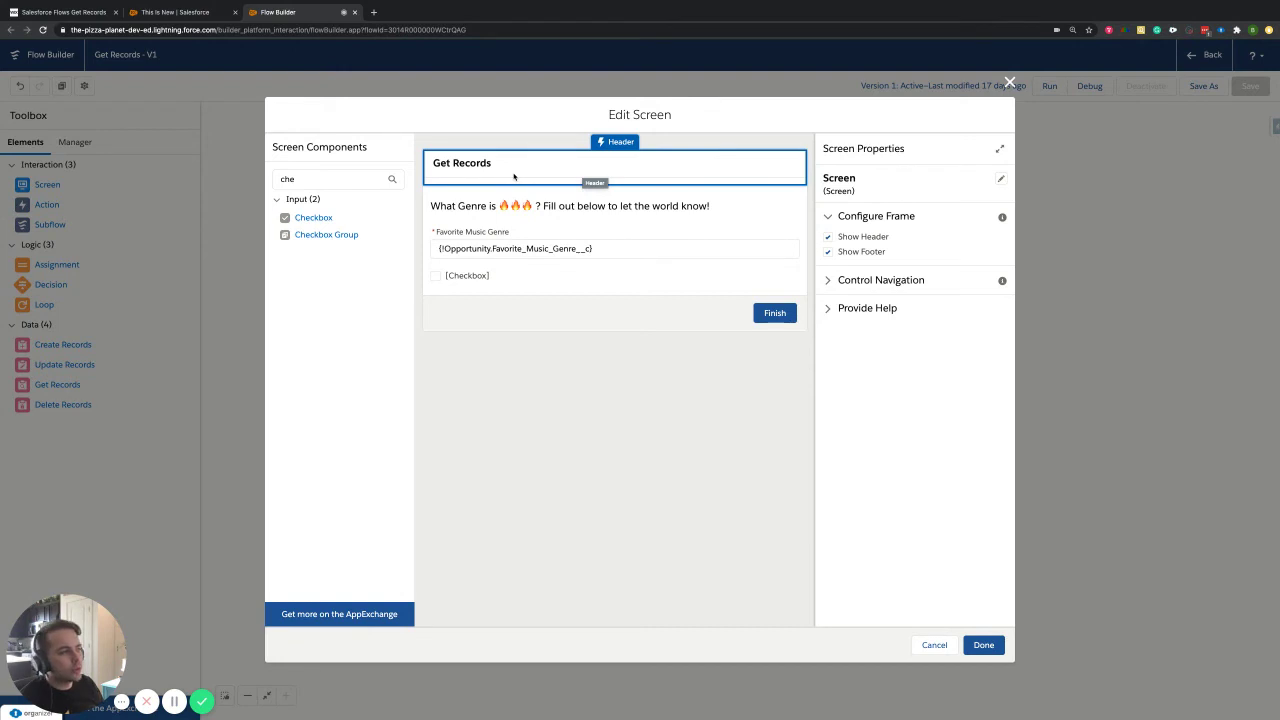
pyautogui.click(829, 238)
pyautogui.click(829, 238)
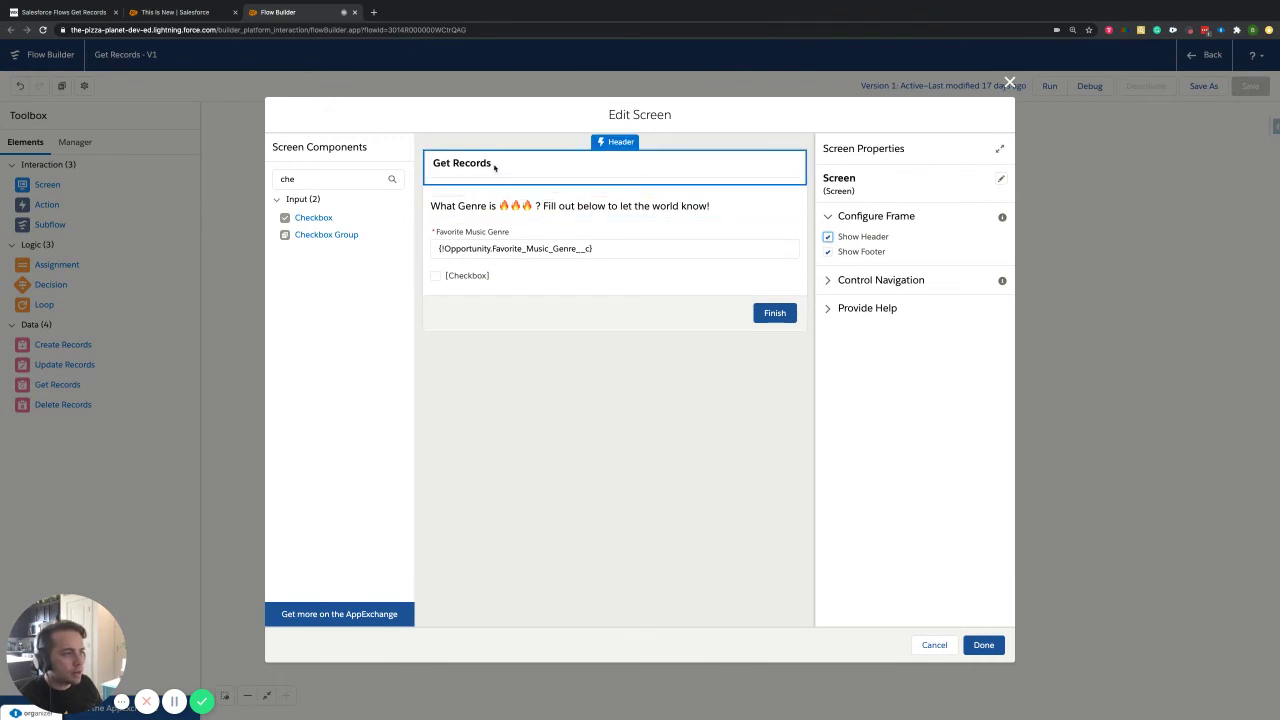
pyautogui.click(828, 252)
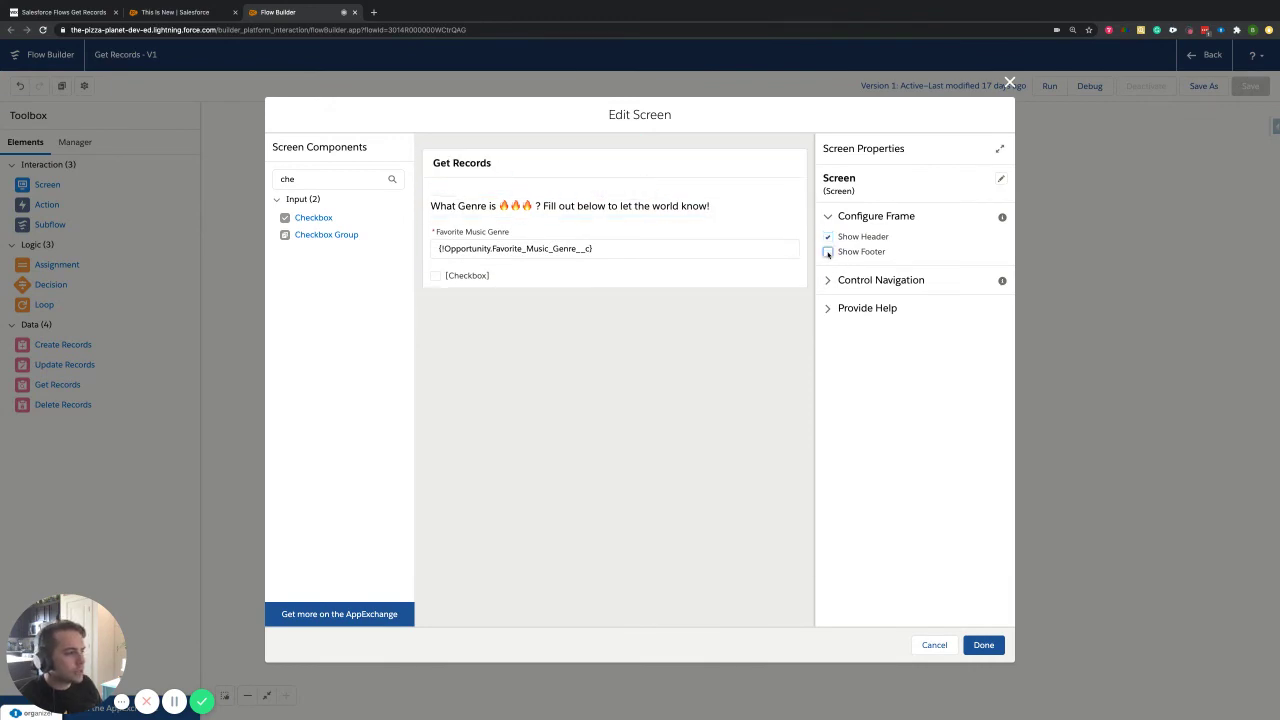
pyautogui.click(828, 252)
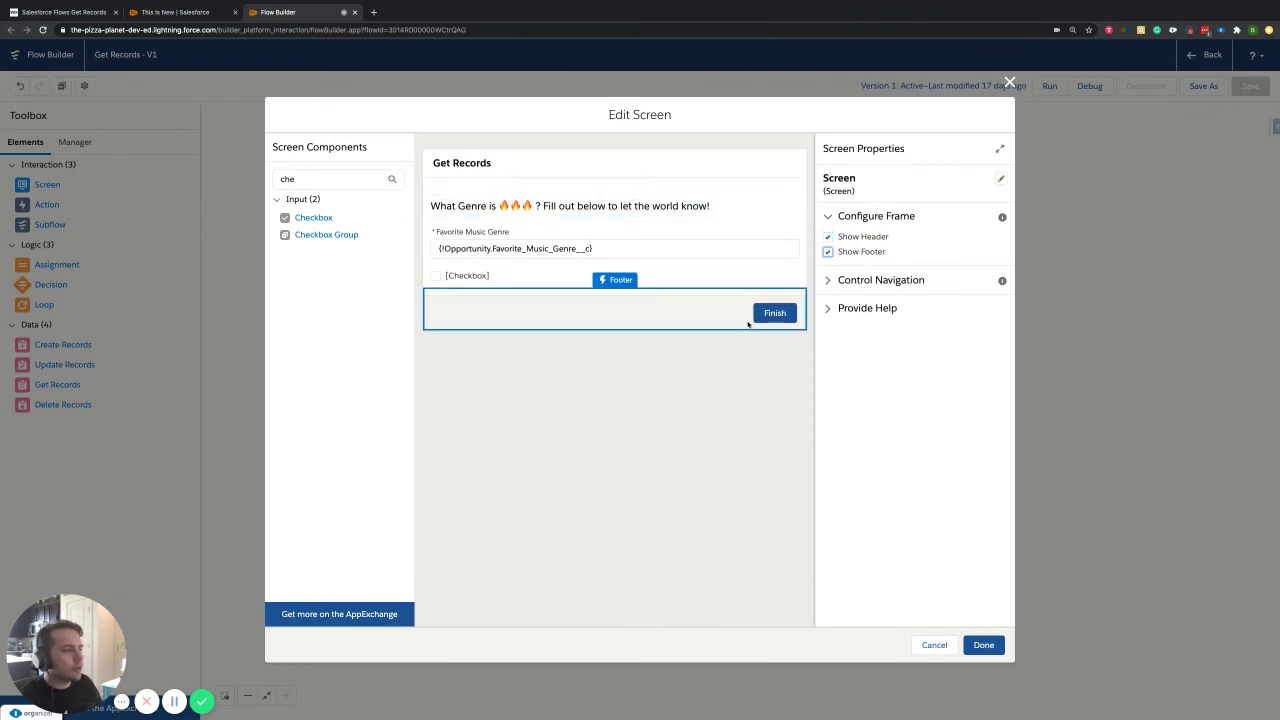
# Try the Previous and Pause options in the screen's navigation controls, leaving only Next or Finish enabled.
pyautogui.click(827, 283)
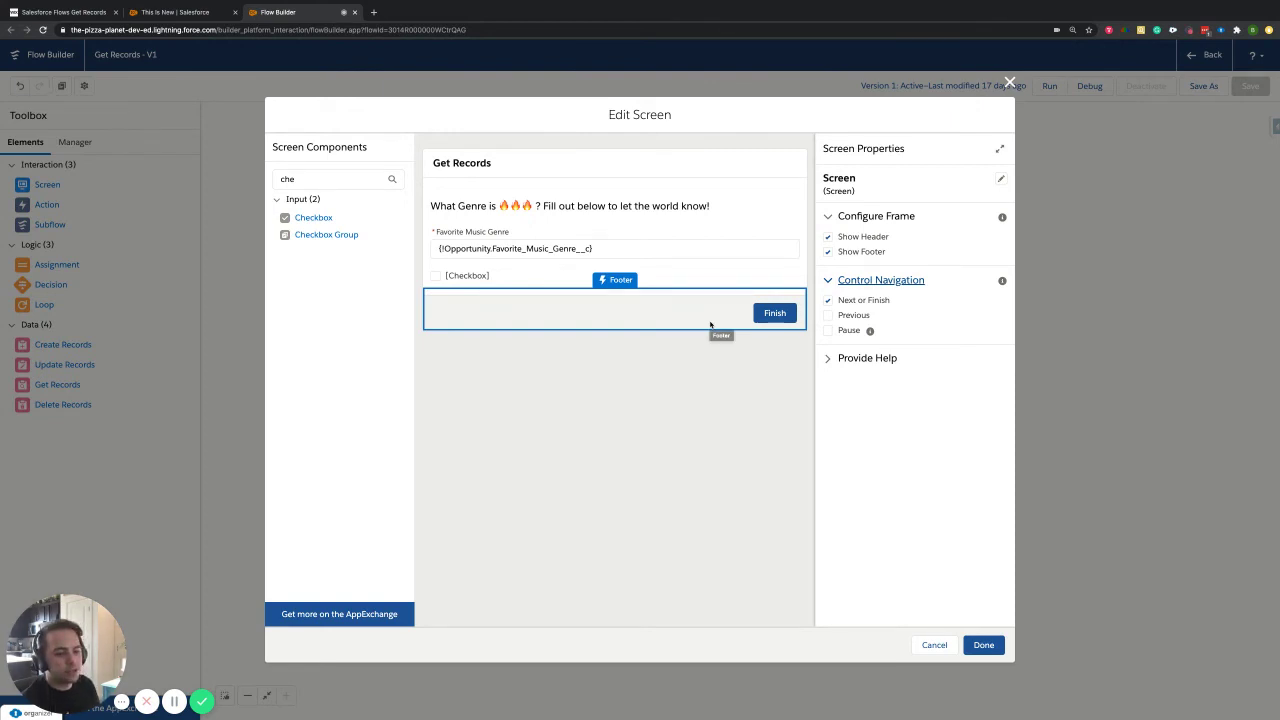
pyautogui.click(828, 315)
pyautogui.click(828, 330)
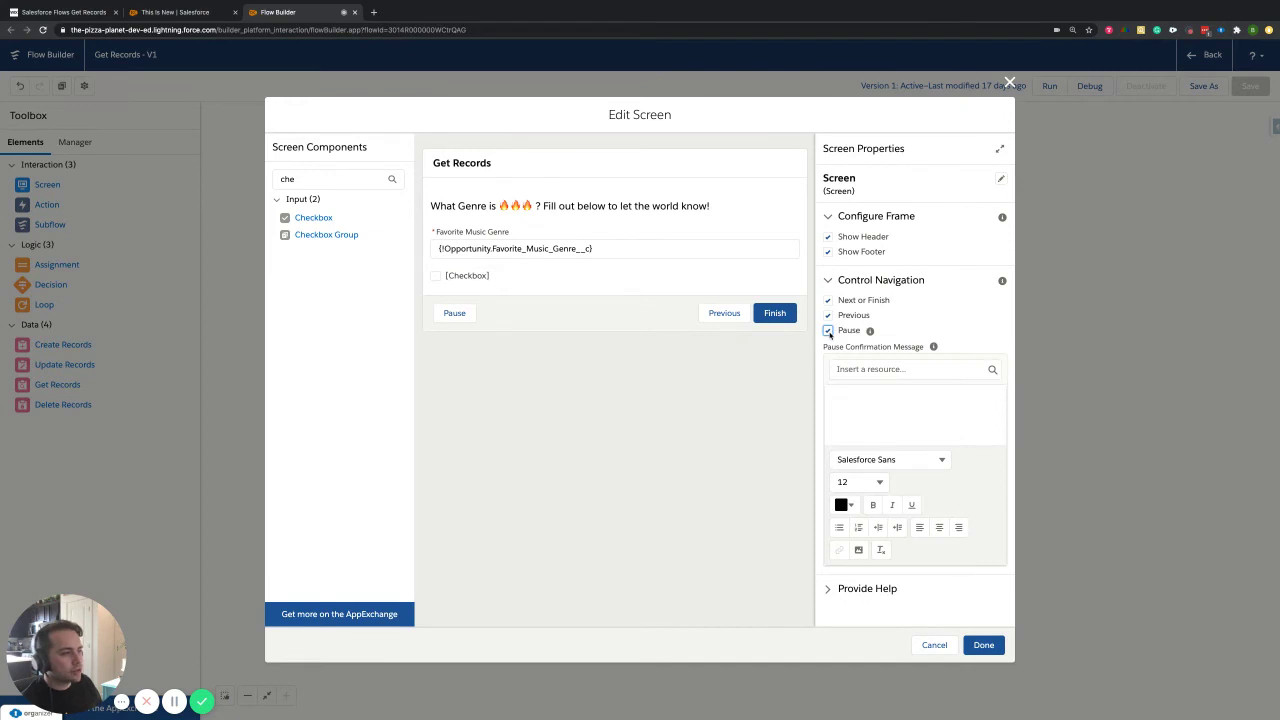
pyautogui.click(828, 330)
pyautogui.click(828, 315)
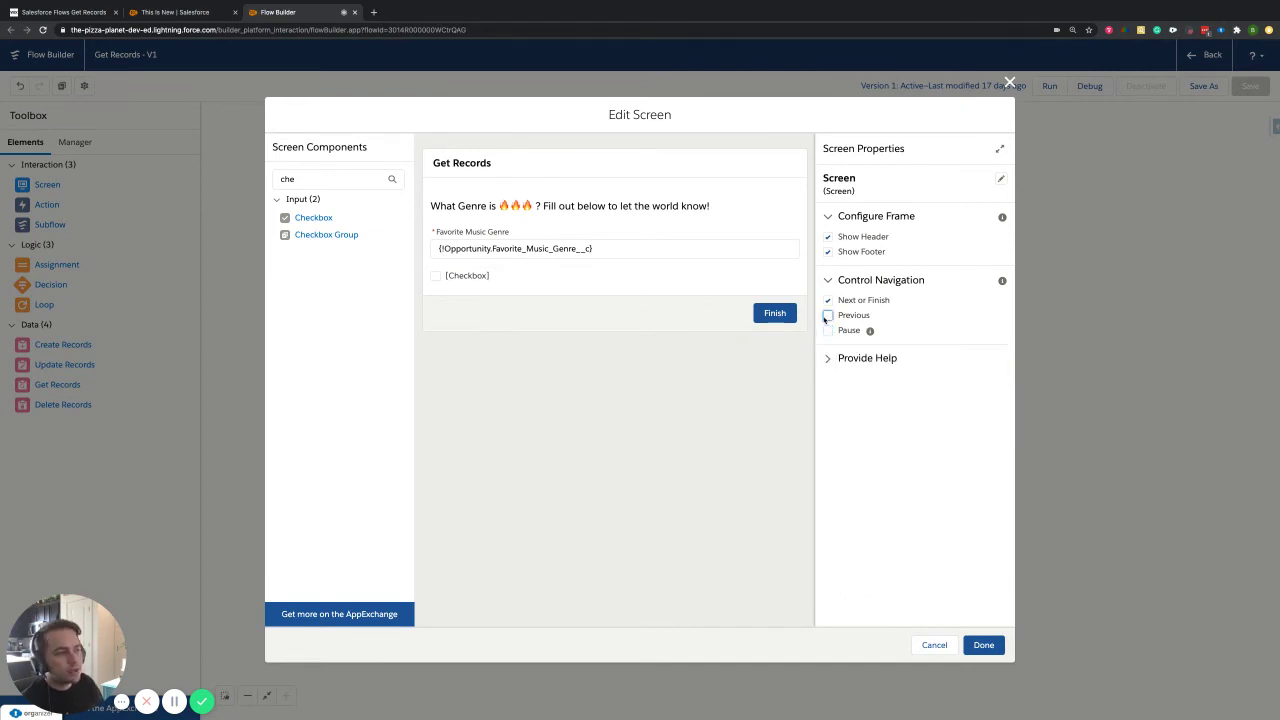
pyautogui.click(828, 315)
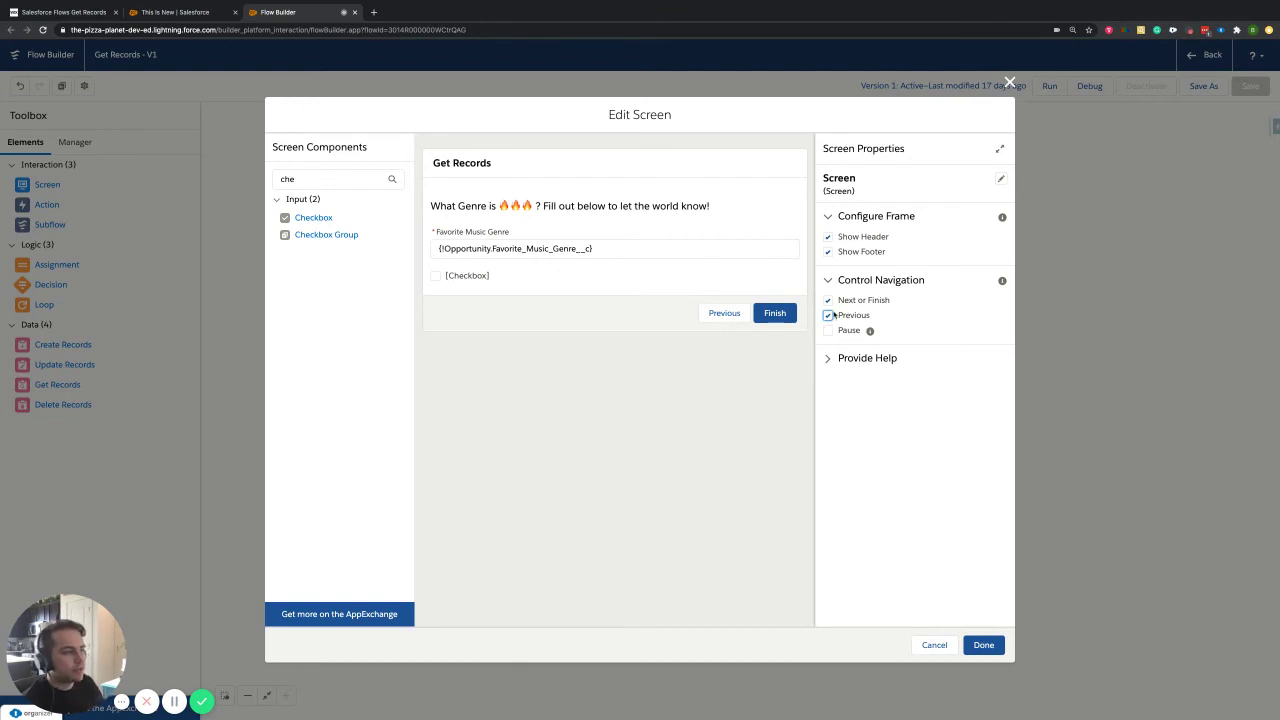
pyautogui.click(828, 316)
pyautogui.click(828, 330)
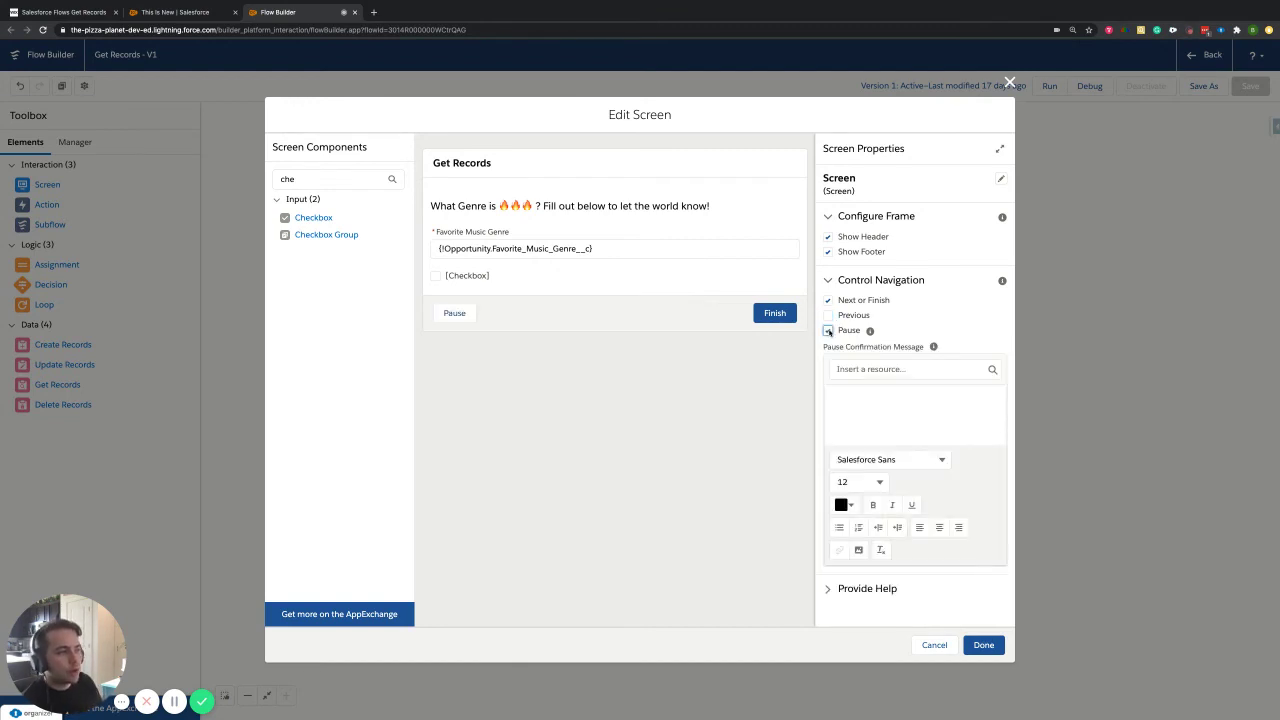
pyautogui.click(828, 330)
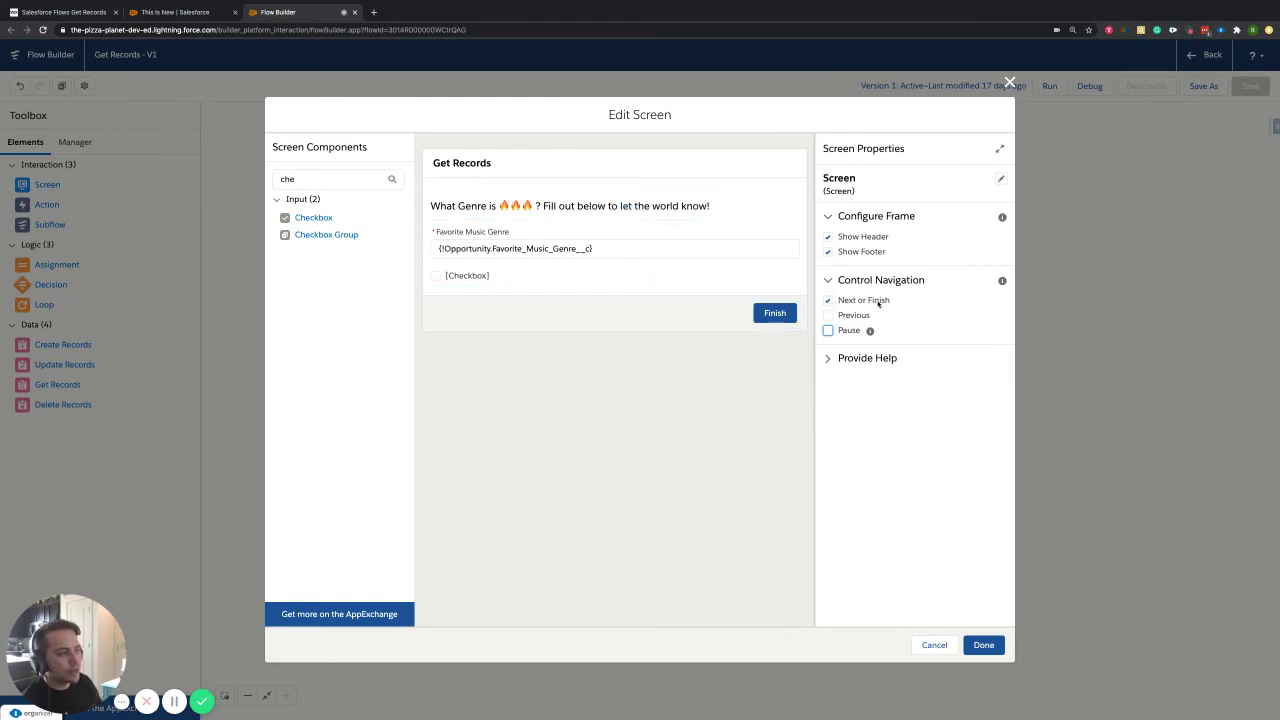
pyautogui.doubleClick(880, 300)
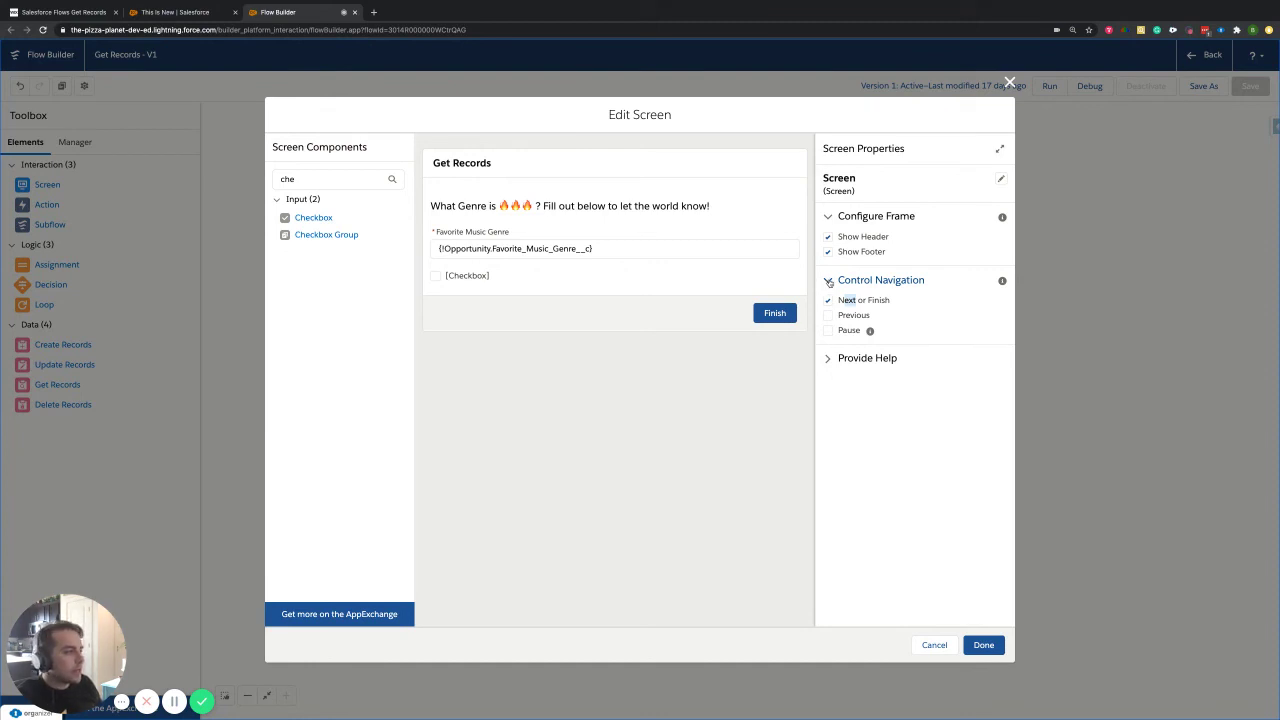
# Review the screen-level help setting and the properties of the Display Text, Checkbox and Favorite Music Genre components.
pyautogui.click(829, 283)
pyautogui.click(827, 308)
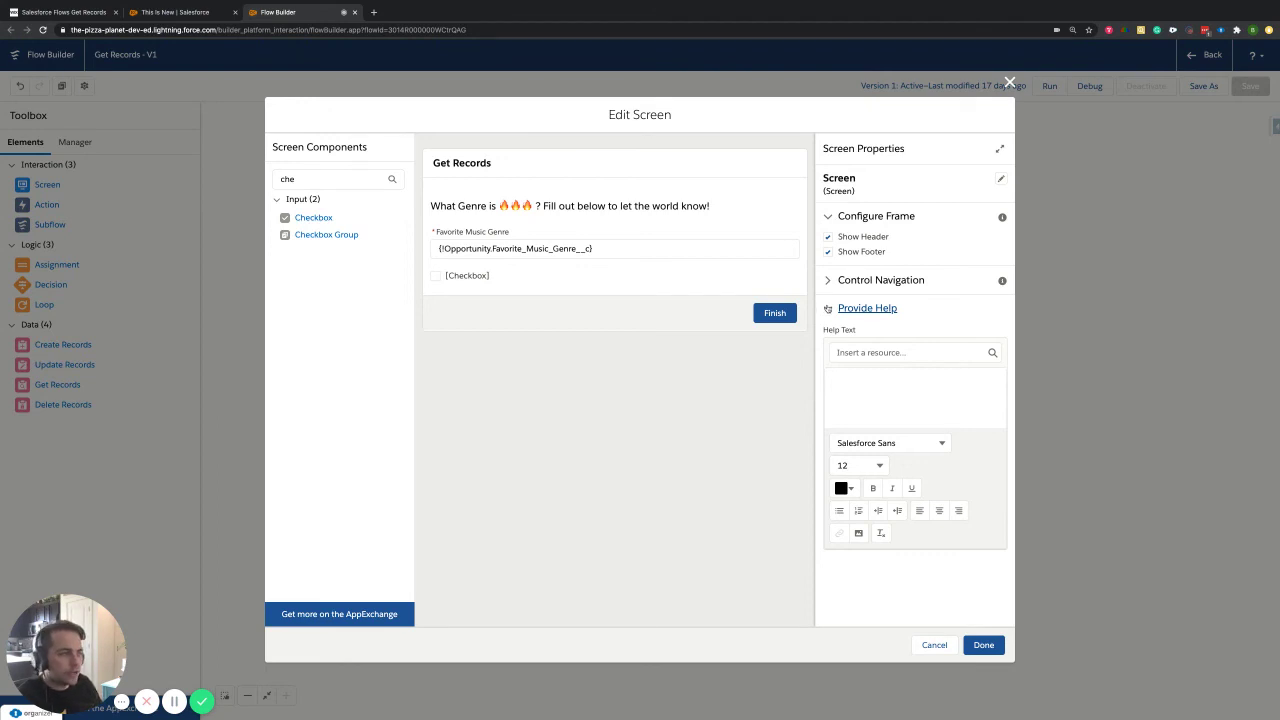
pyautogui.click(827, 308)
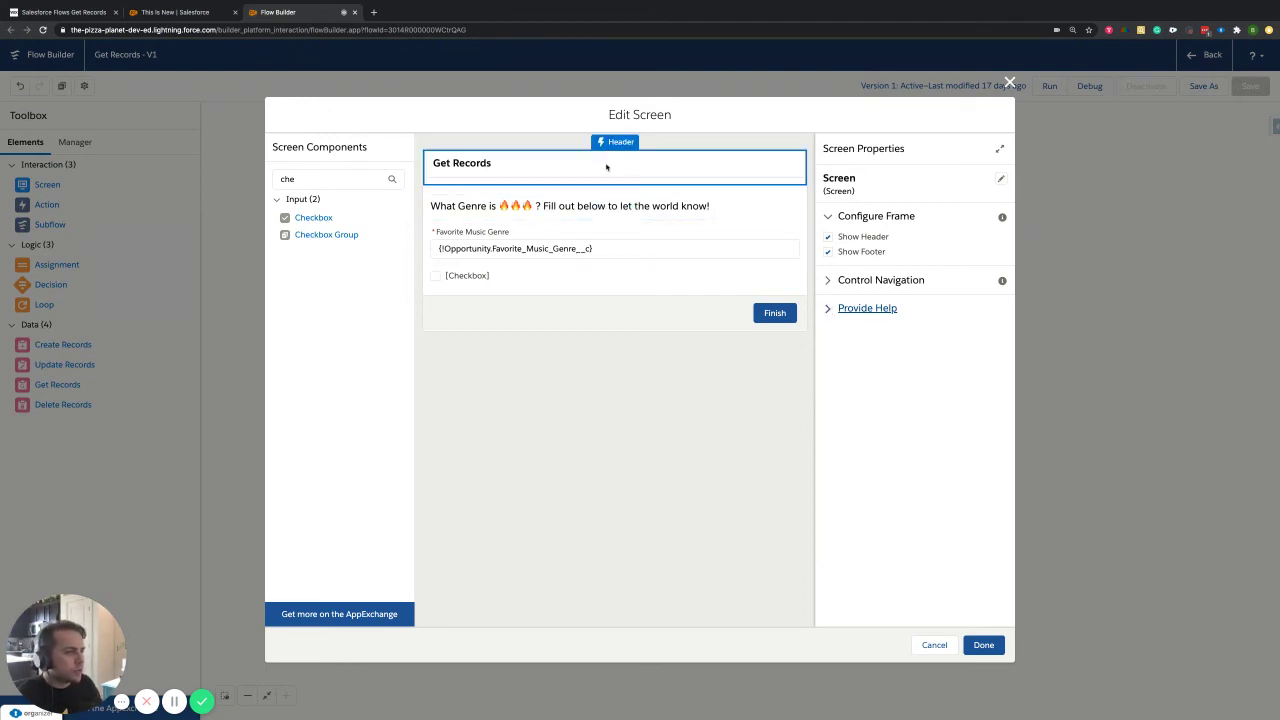
pyautogui.click(735, 207)
pyautogui.click(671, 250)
pyautogui.click(691, 207)
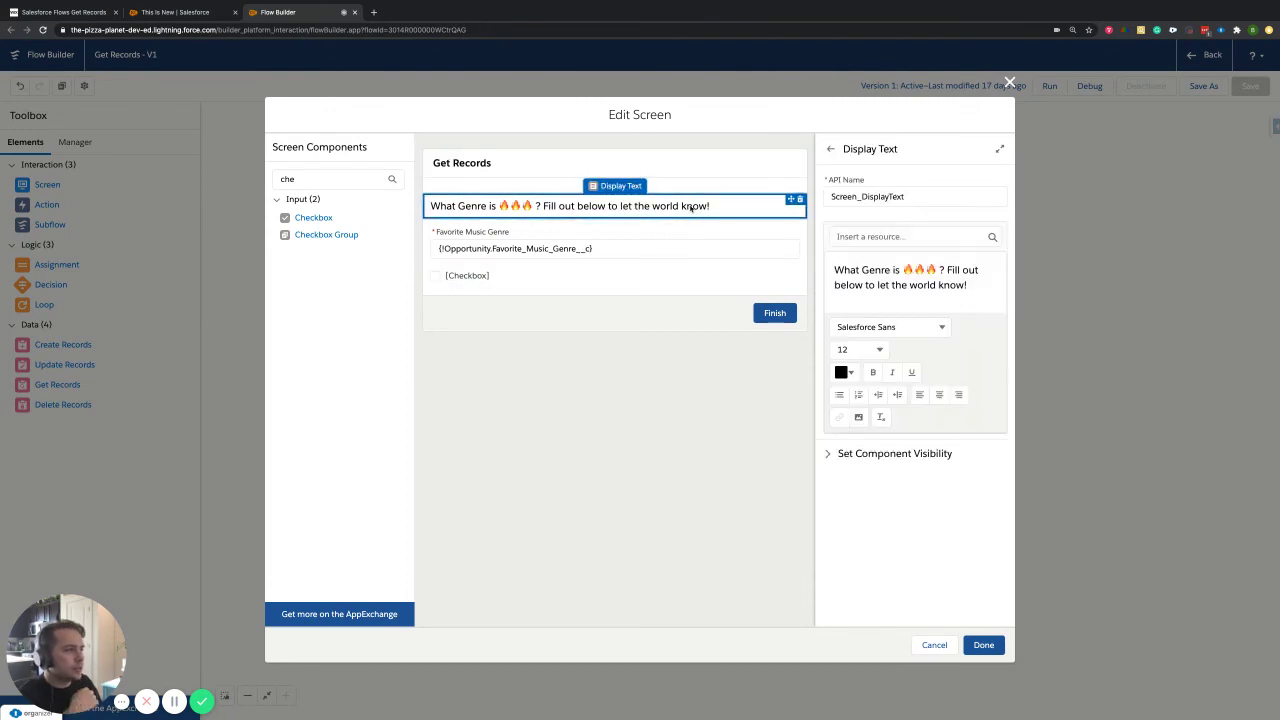
pyautogui.click(627, 284)
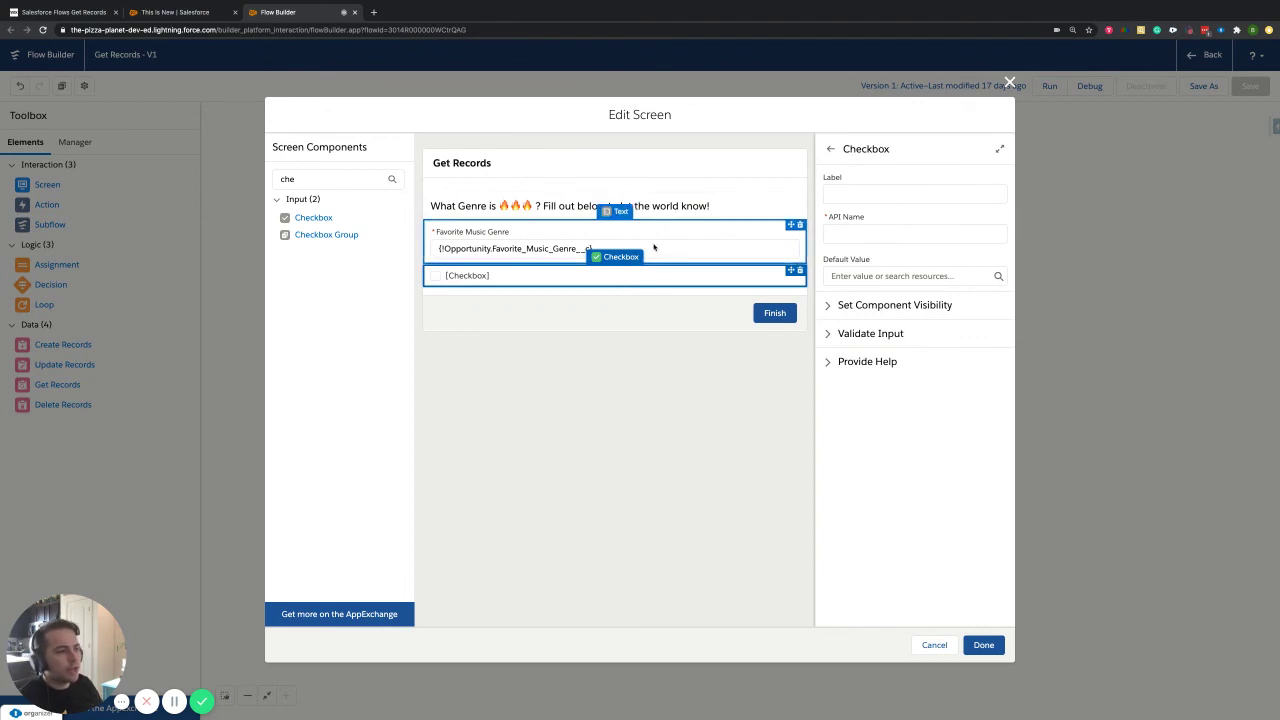
pyautogui.click(655, 250)
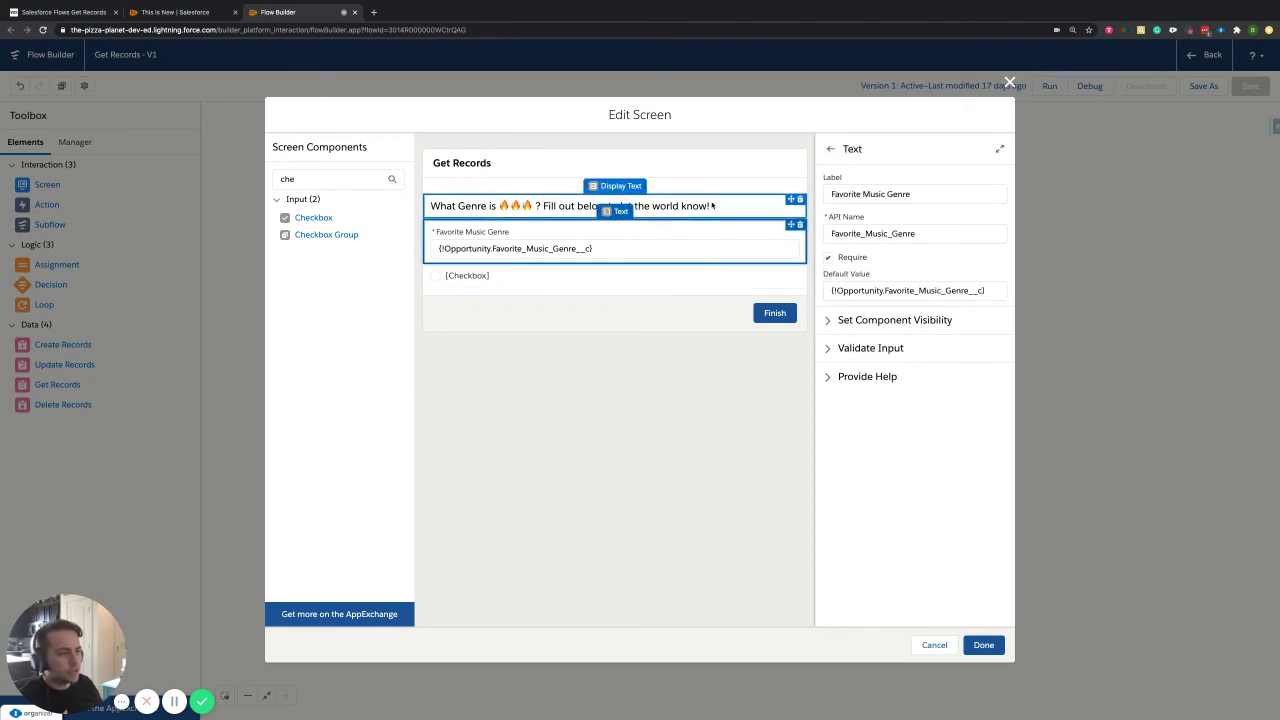
# Clear the "che" filter from the screen components search to list all input components.
pyautogui.click(340, 178)
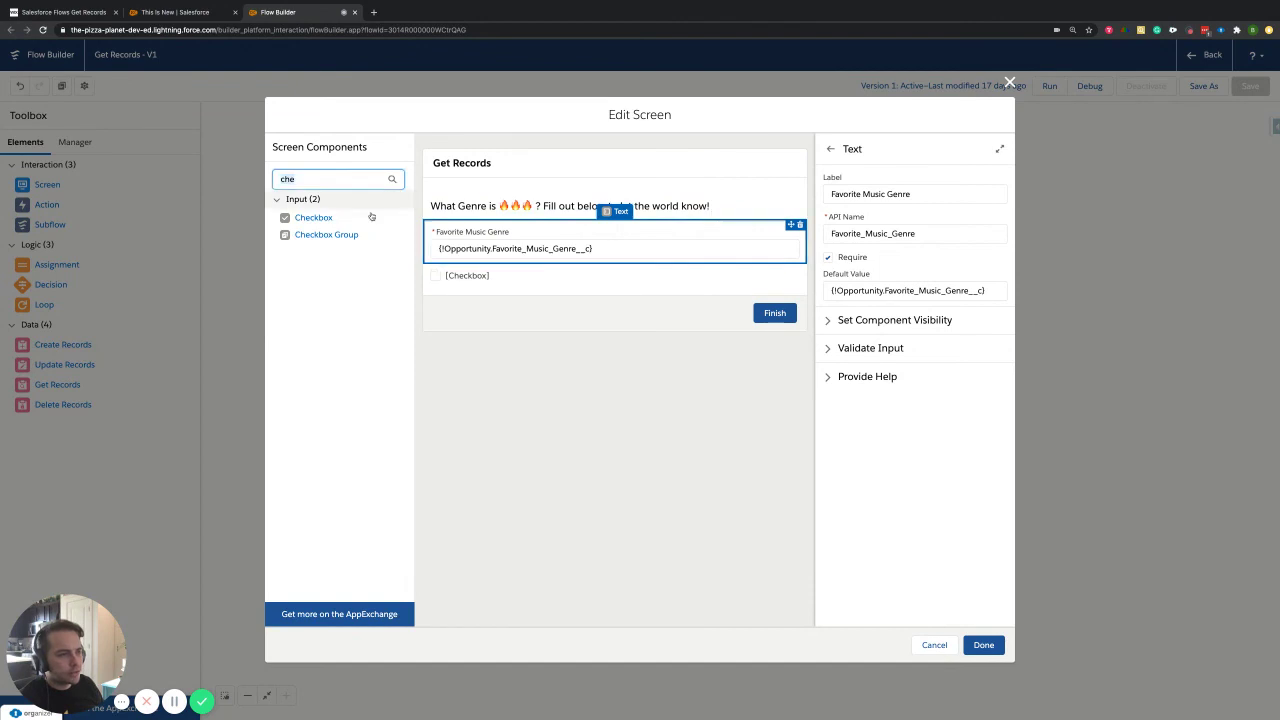
pyautogui.press('BackSpace')
pyautogui.press('BackSpace')
pyautogui.press('BackSpace')
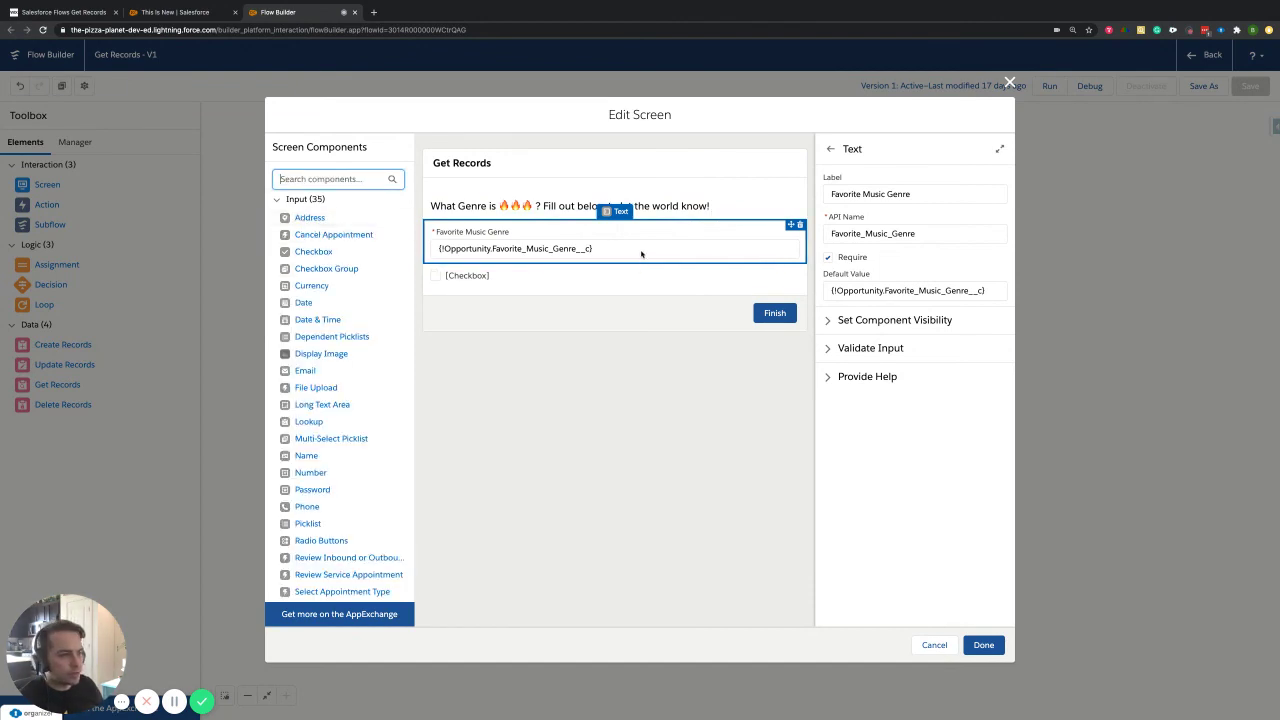
# Compare the property options of the checkbox, the Favorite Music Genre text field and the display text above it.
pyautogui.click(635, 280)
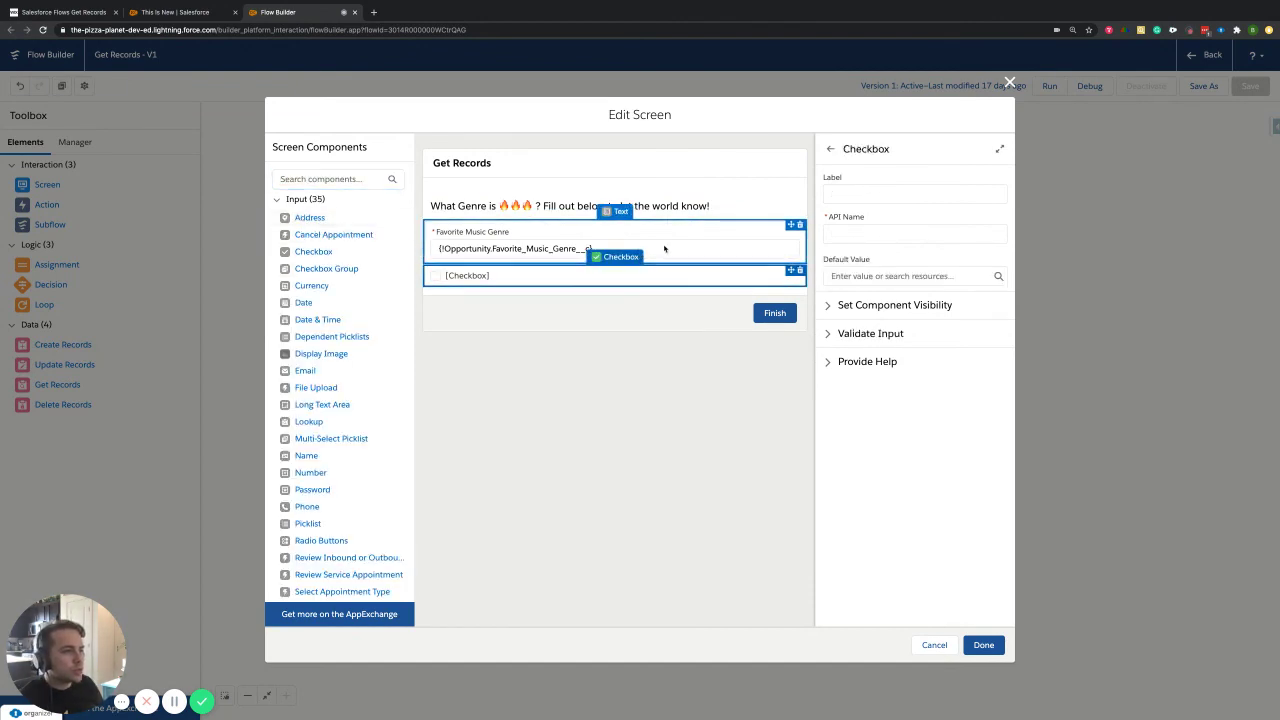
pyautogui.click(669, 254)
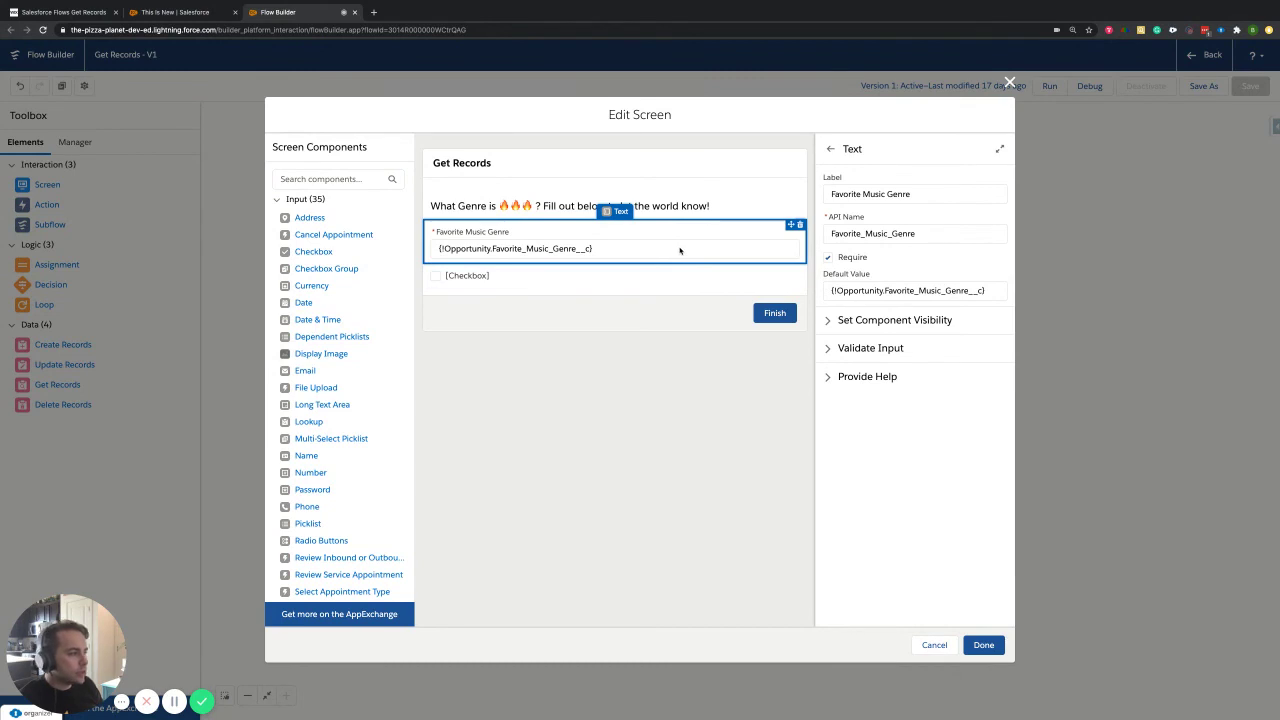
pyautogui.click(715, 208)
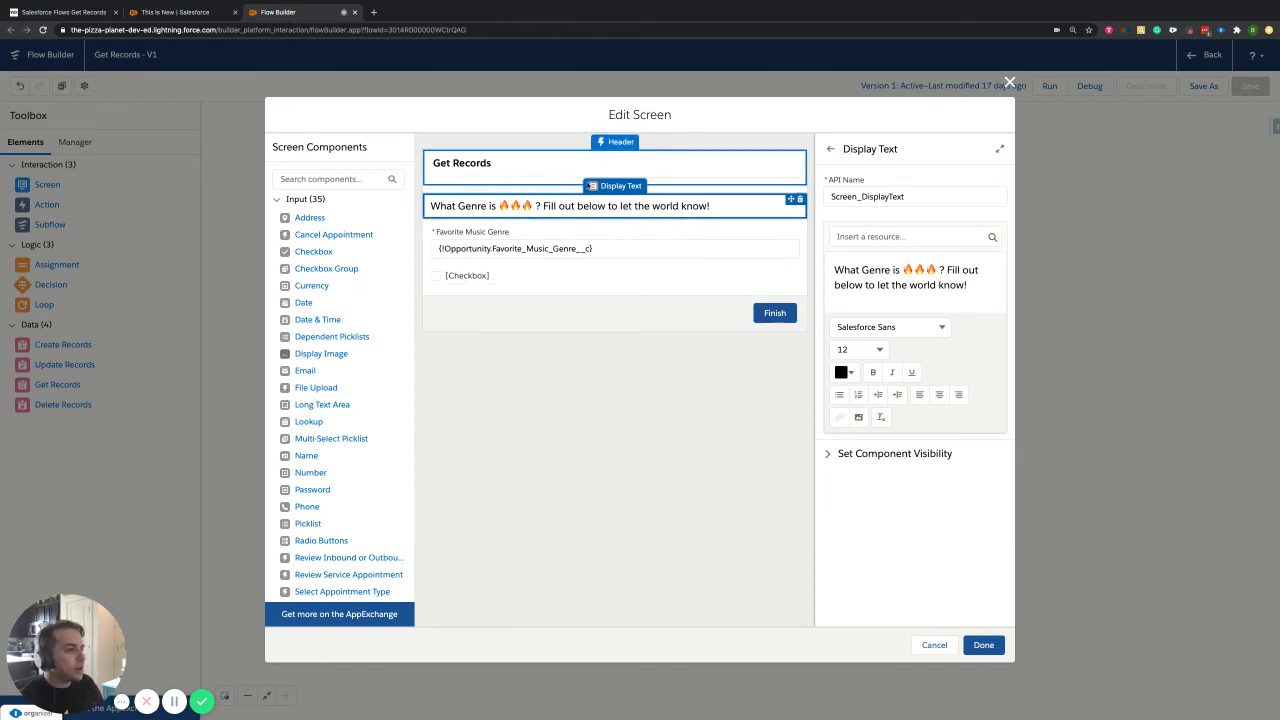
pyautogui.click(565, 365)
# Delete the checkbox from the Get Records screen and finish editing the screen.
pyautogui.click(623, 277)
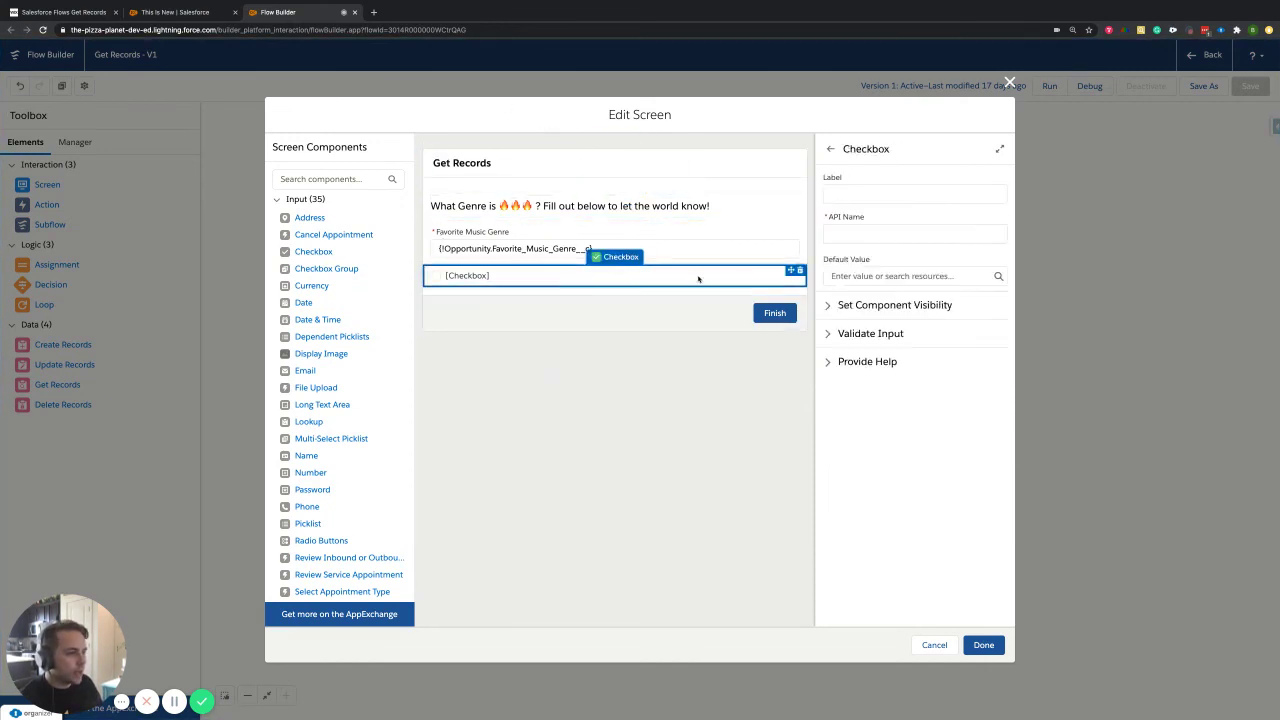
pyautogui.click(800, 270)
pyautogui.click(740, 412)
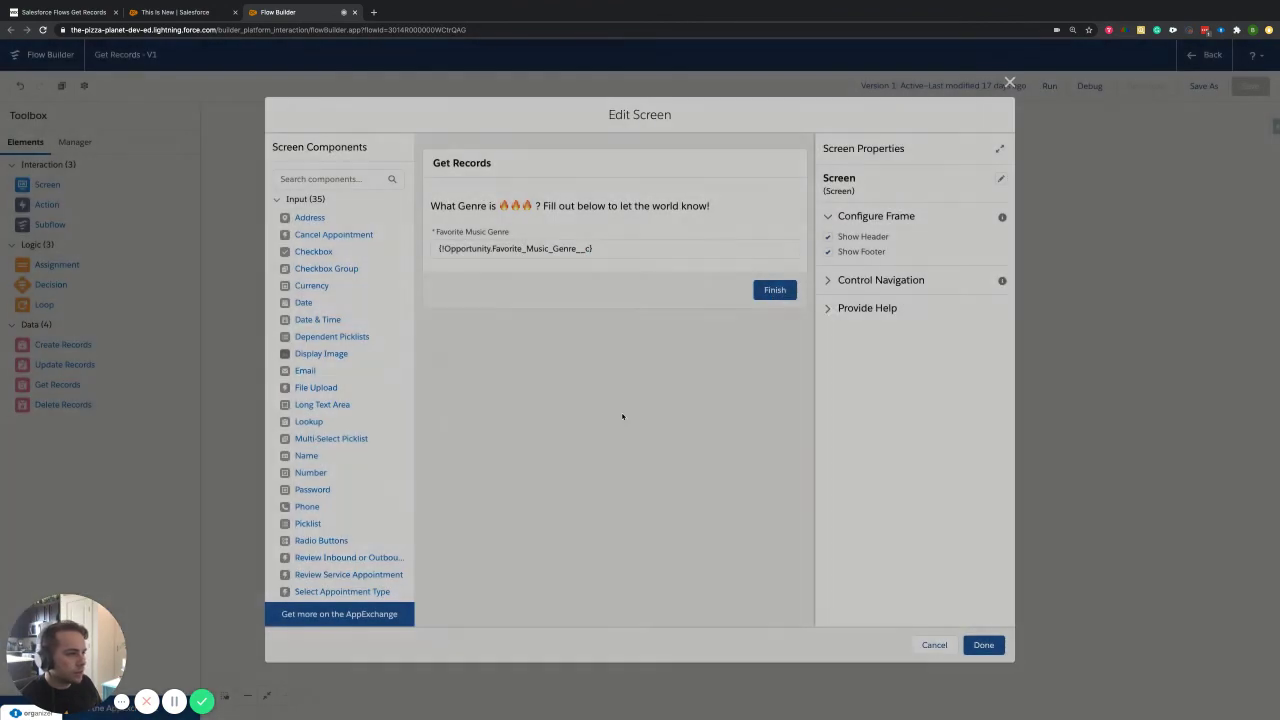
pyautogui.click(984, 645)
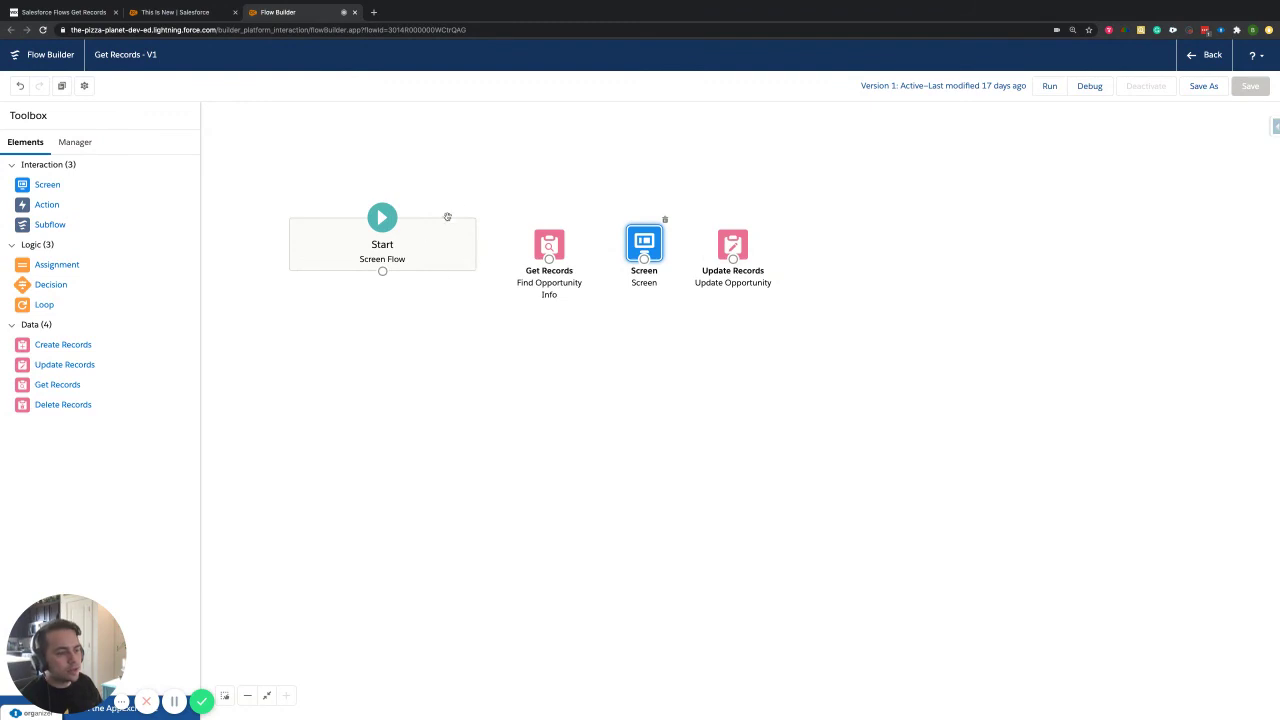
# Review the Find Opportunity Info element's stored Opportunity fields and its filter matching Id to {!recordId}.
pyautogui.moveTo(383, 271); pyautogui.dragTo(721, 261)
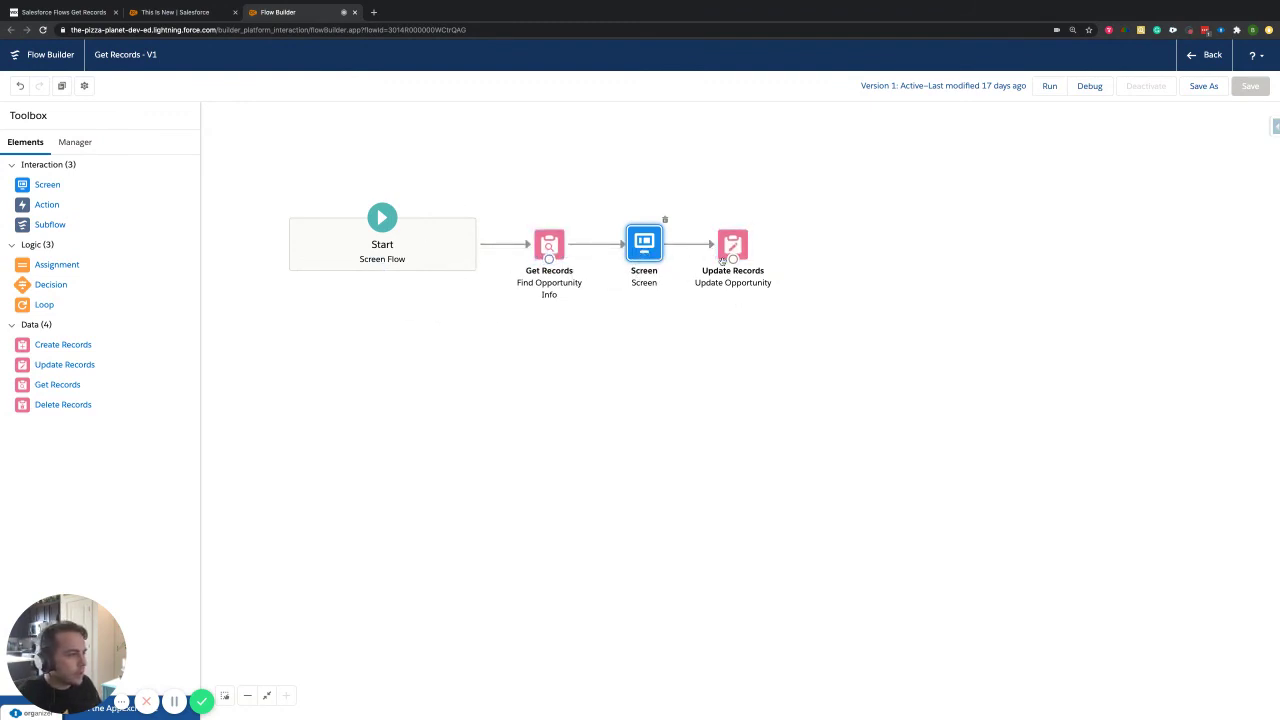
pyautogui.click(485, 244)
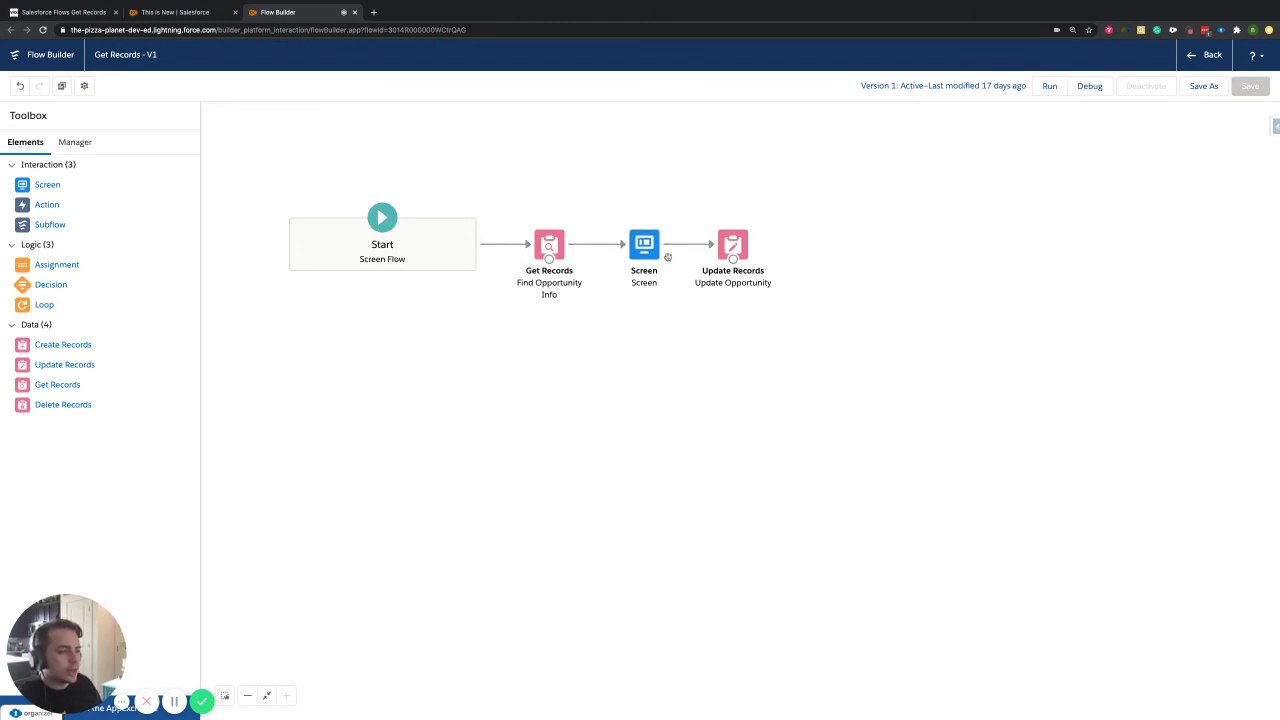
pyautogui.doubleClick(552, 244)
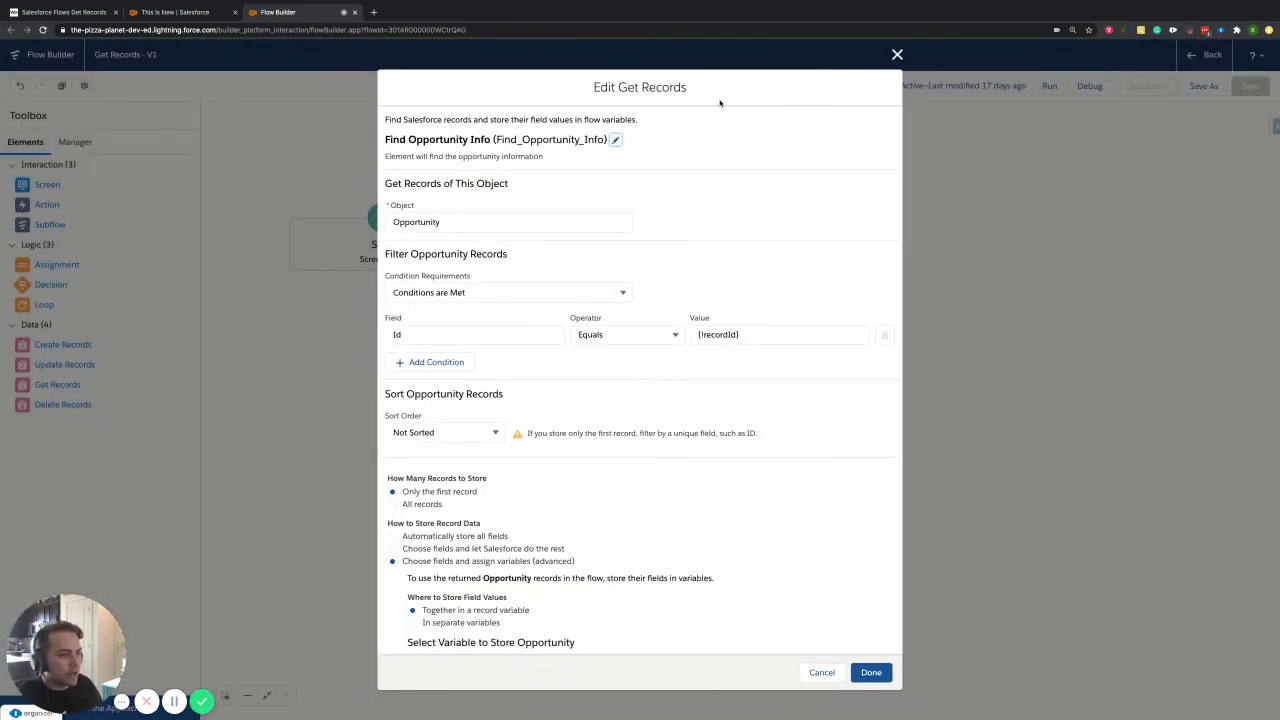
pyautogui.scroll(-2, 505, 310)
pyautogui.click(528, 590)
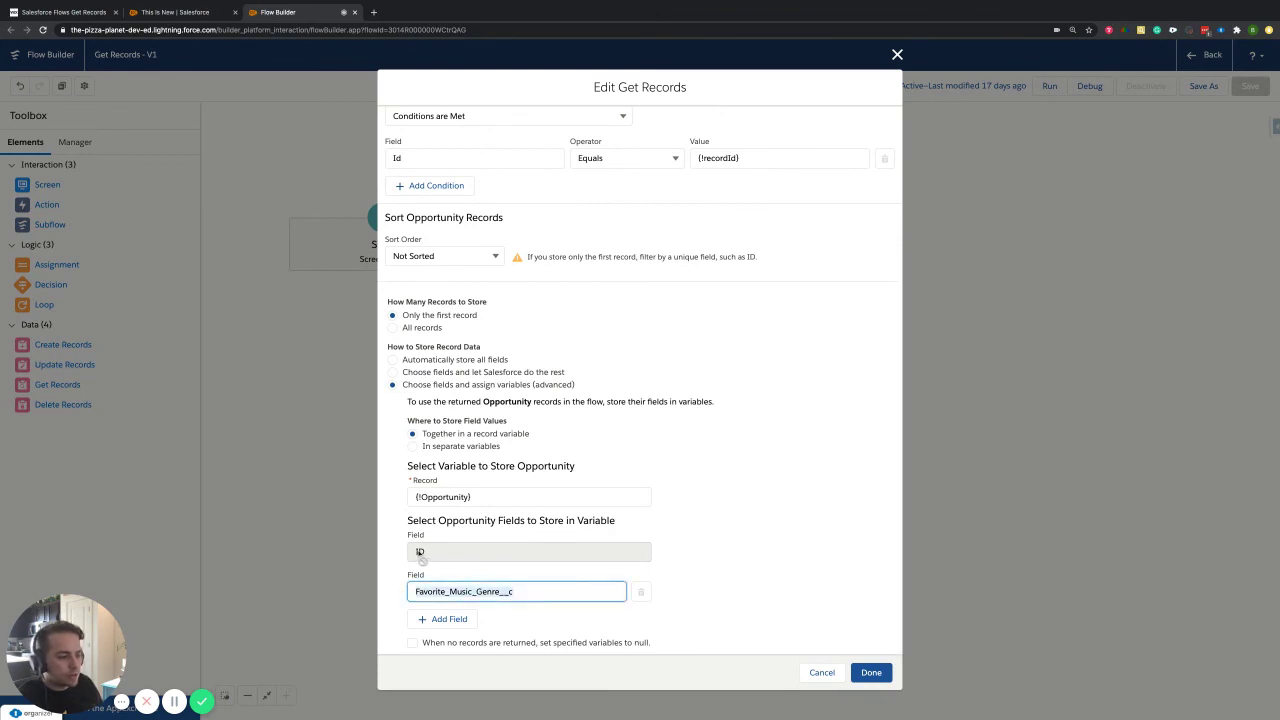
pyautogui.scroll(2, 629, 501)
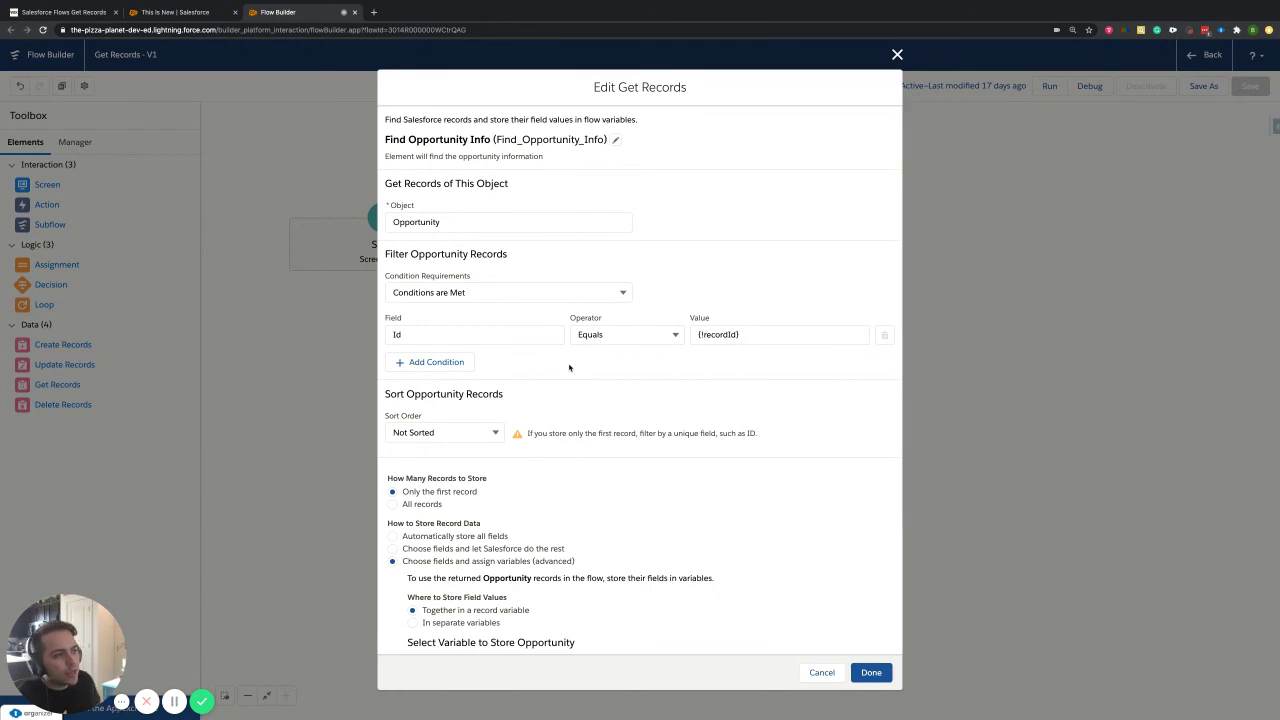
pyautogui.moveTo(758, 333); pyautogui.dragTo(675, 340)
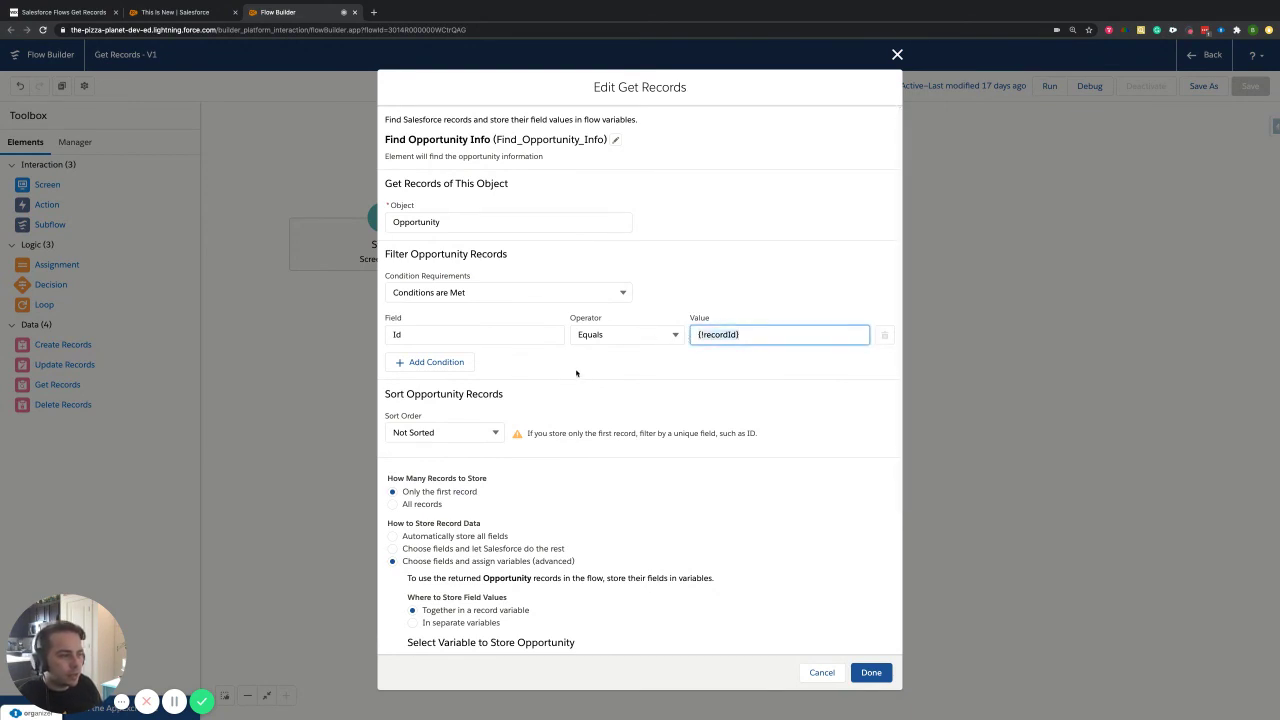
# Review the Find Opportunity Info element's Id filter and its stored Favorite_Music_Genre__c field, and finish editing the element.
pyautogui.scroll(-2, 576, 374)
pyautogui.click(450, 160)
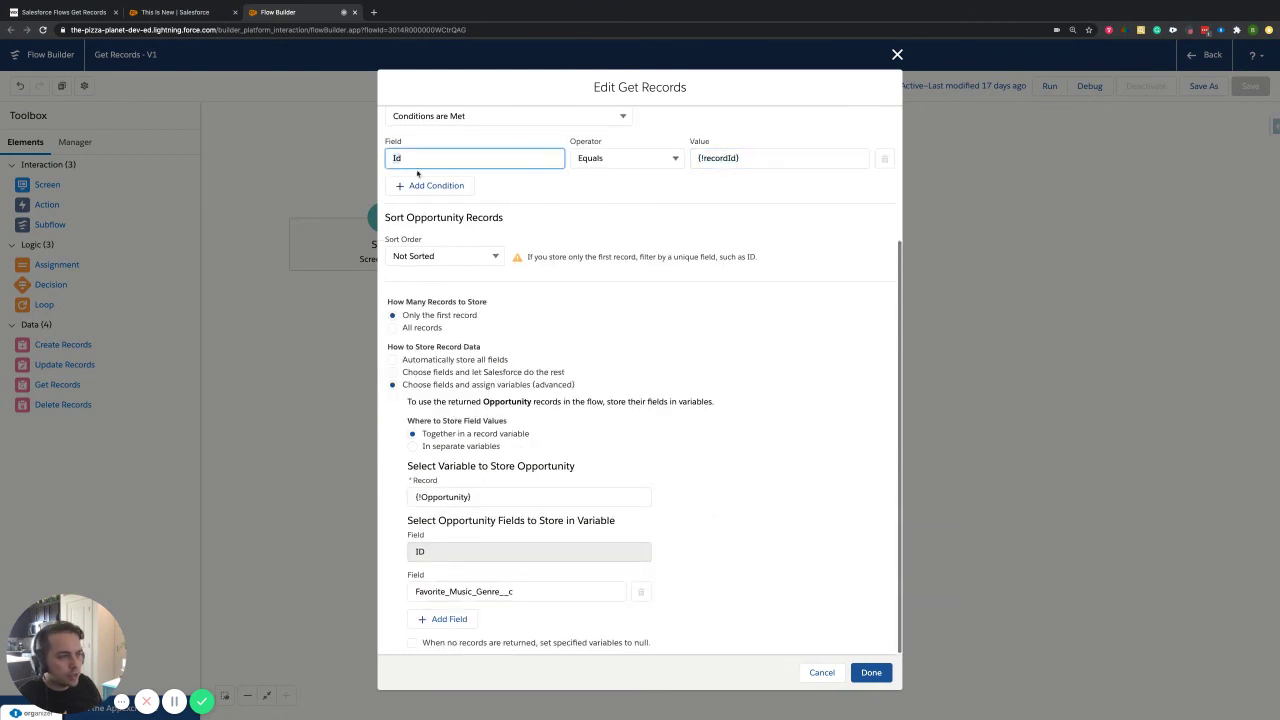
pyautogui.click(663, 517)
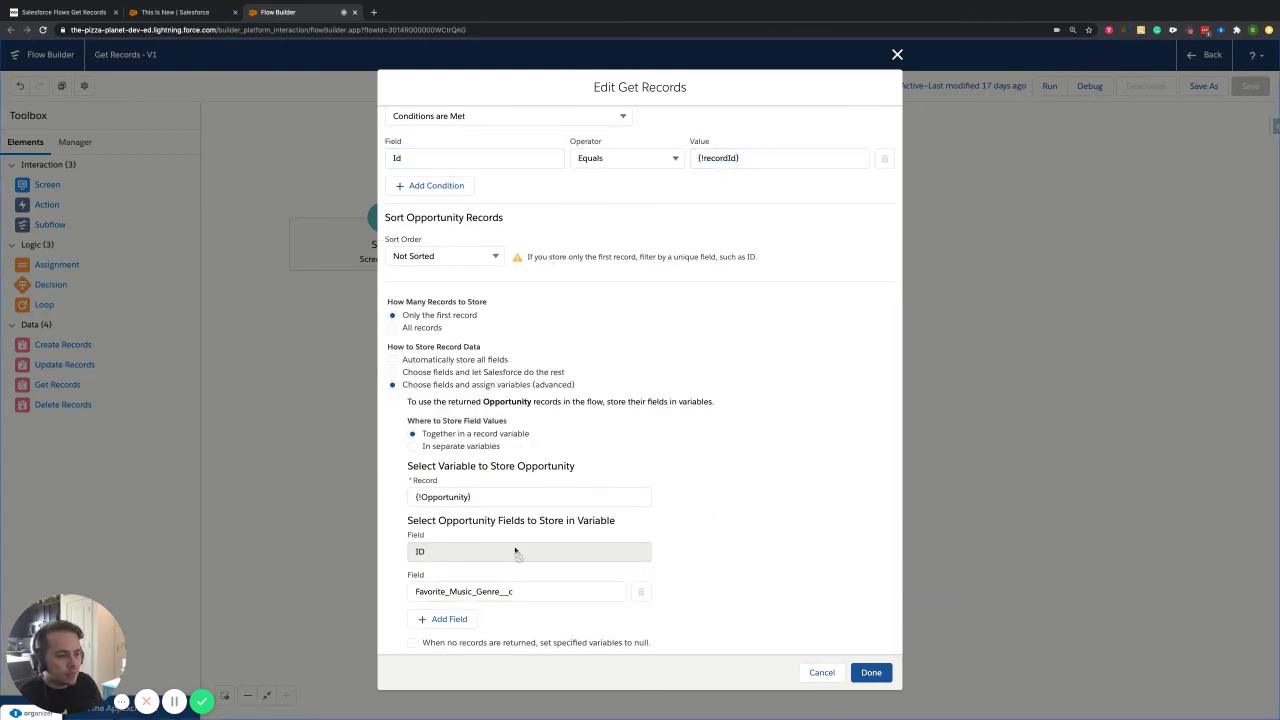
pyautogui.click(472, 590)
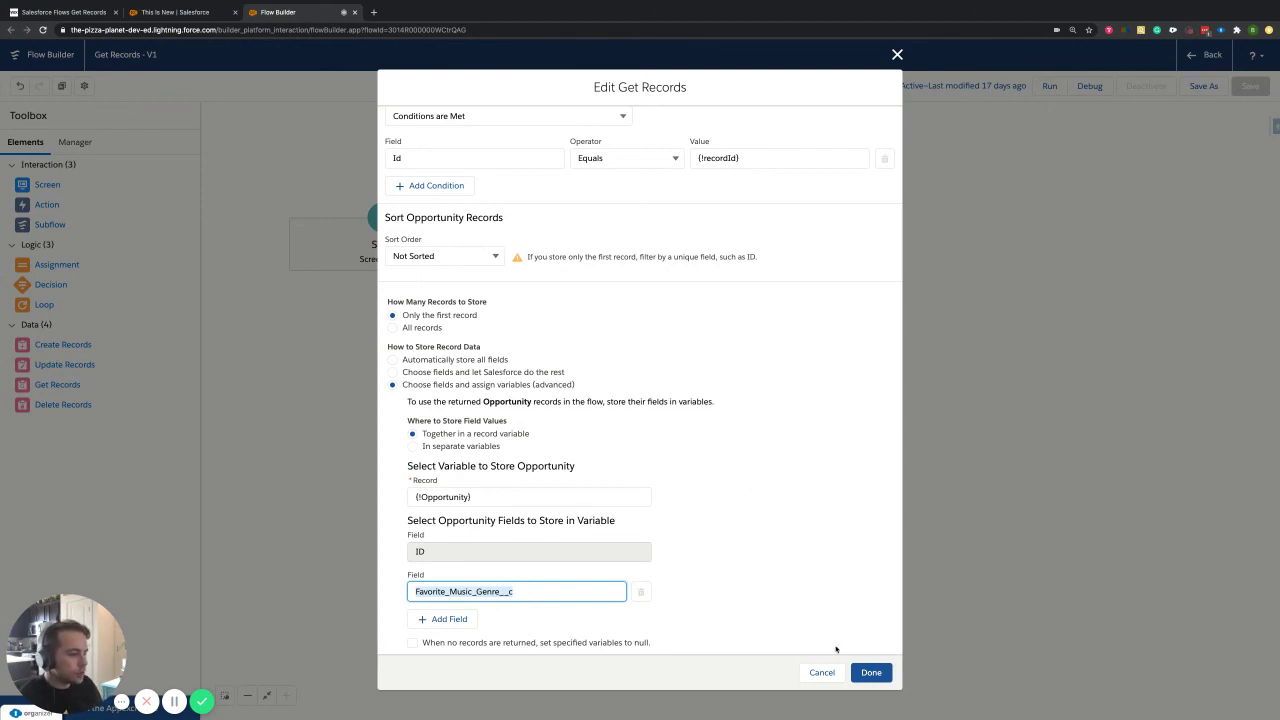
pyautogui.click(868, 672)
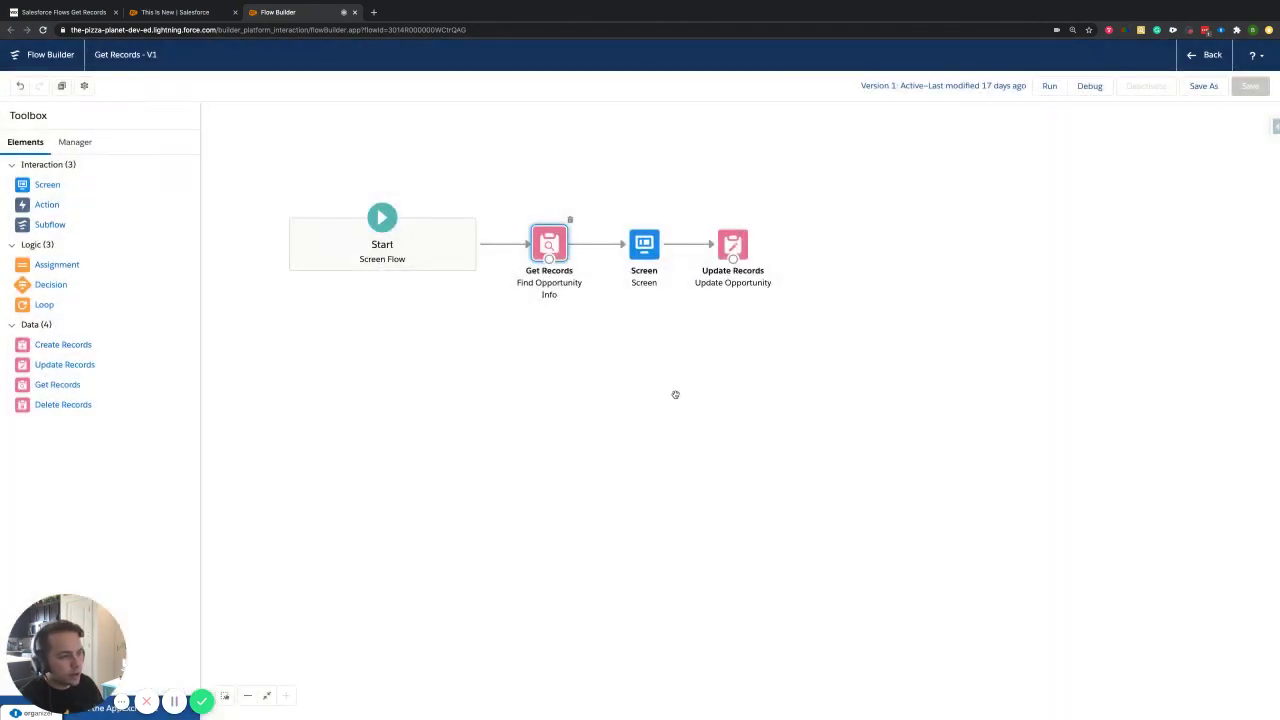
# Review the default value of the Favorite Music Genre text field in the Screen element and finish editing the screen.
pyautogui.click(643, 242)
pyautogui.doubleClick(643, 242)
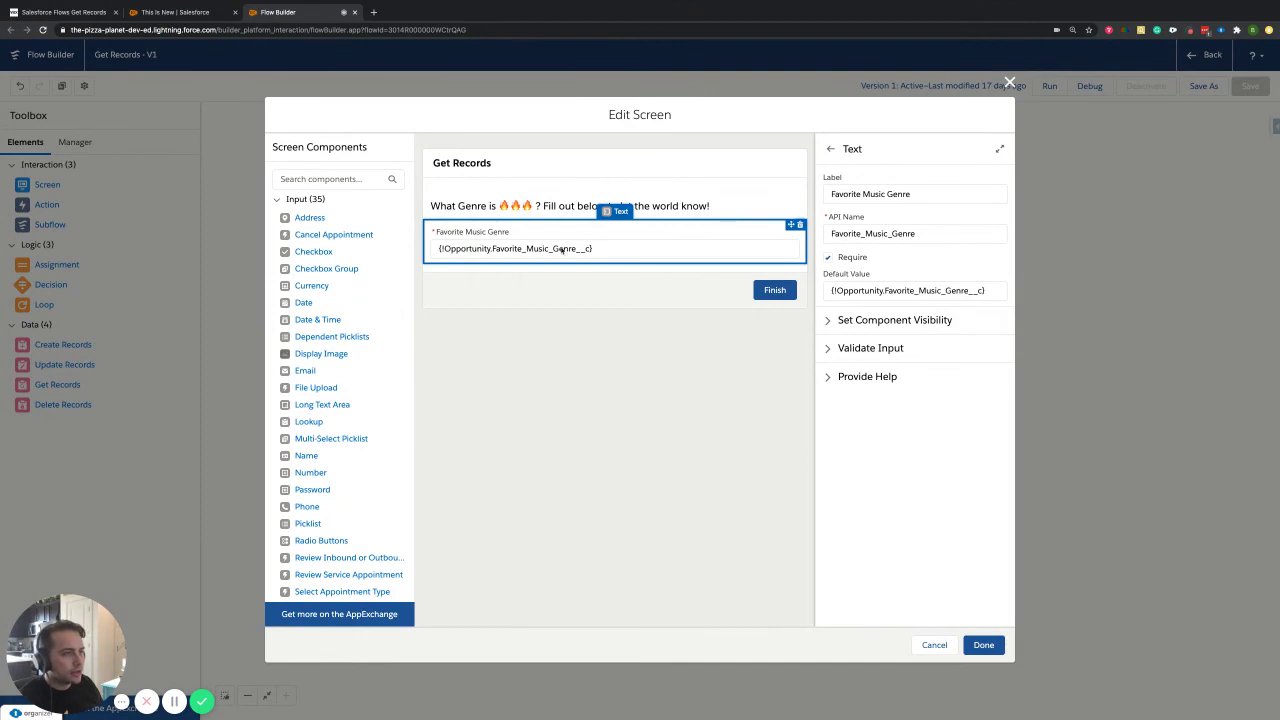
pyautogui.moveTo(985, 290); pyautogui.dragTo(832, 290)
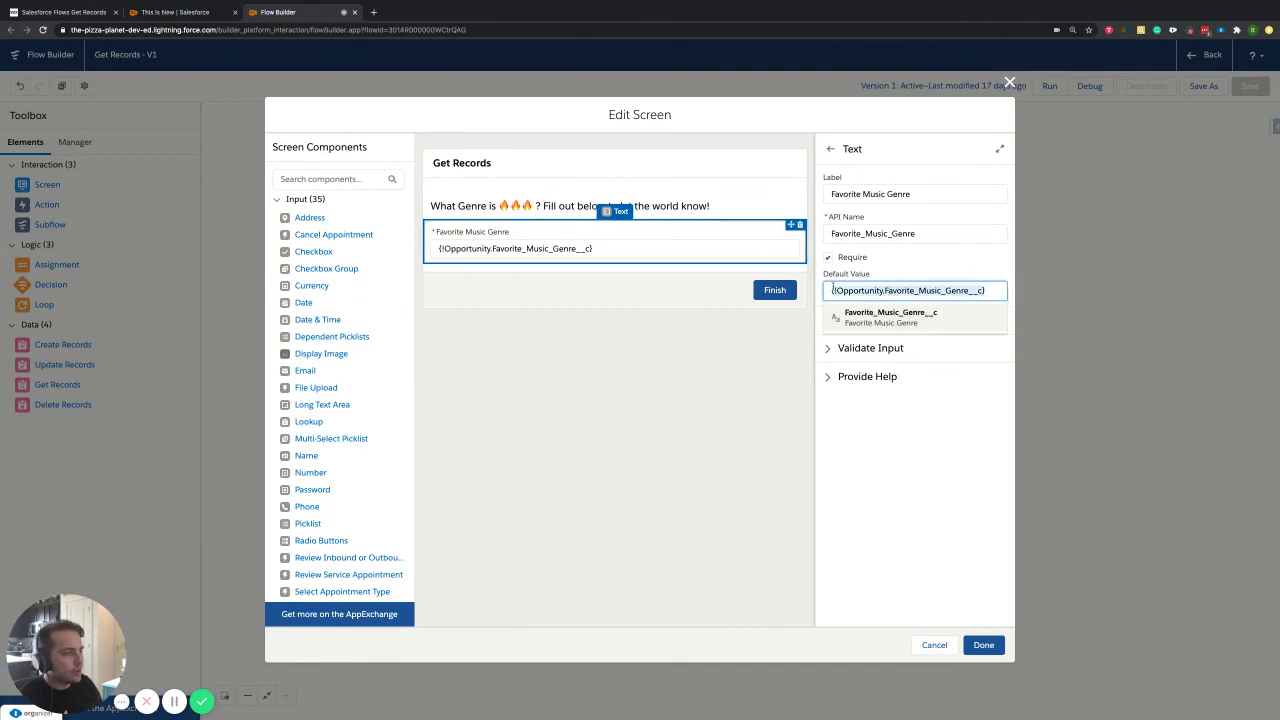
pyautogui.click(699, 371)
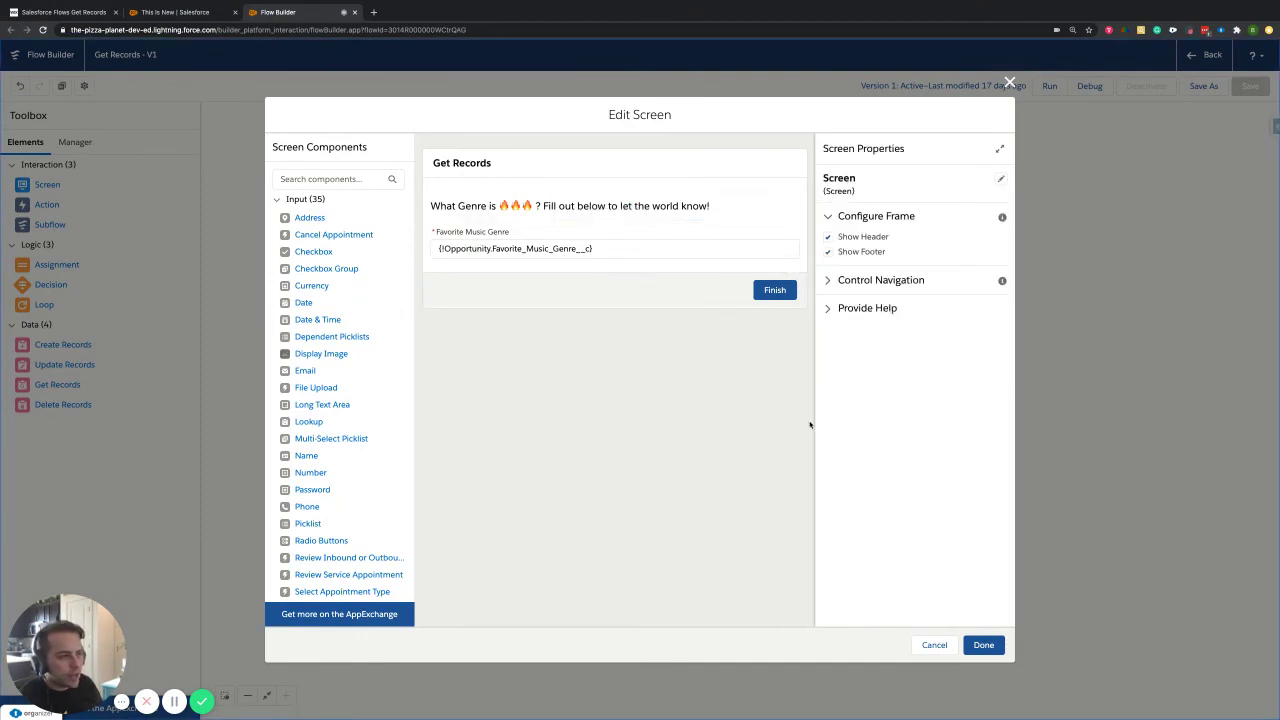
pyautogui.click(984, 646)
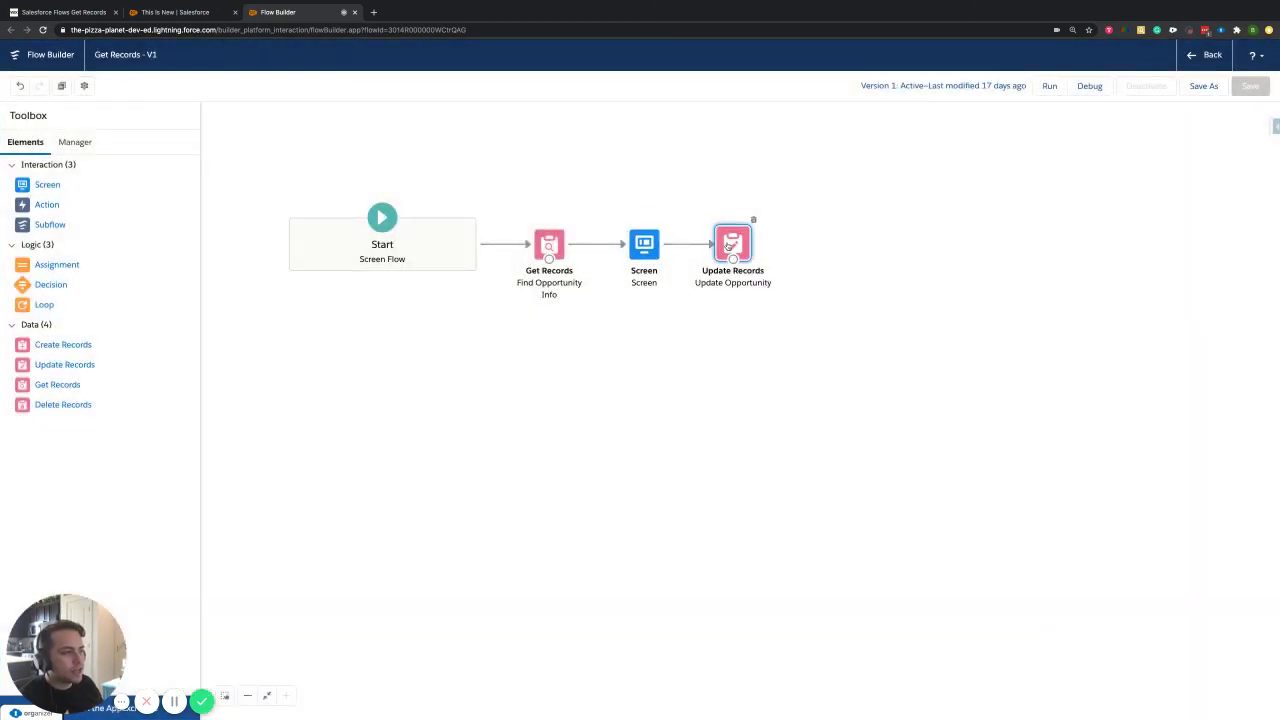
# Review the Update Opportunity element's Id filter condition and the Favorite_Music_Genre__c field it sets.
pyautogui.doubleClick(732, 244)
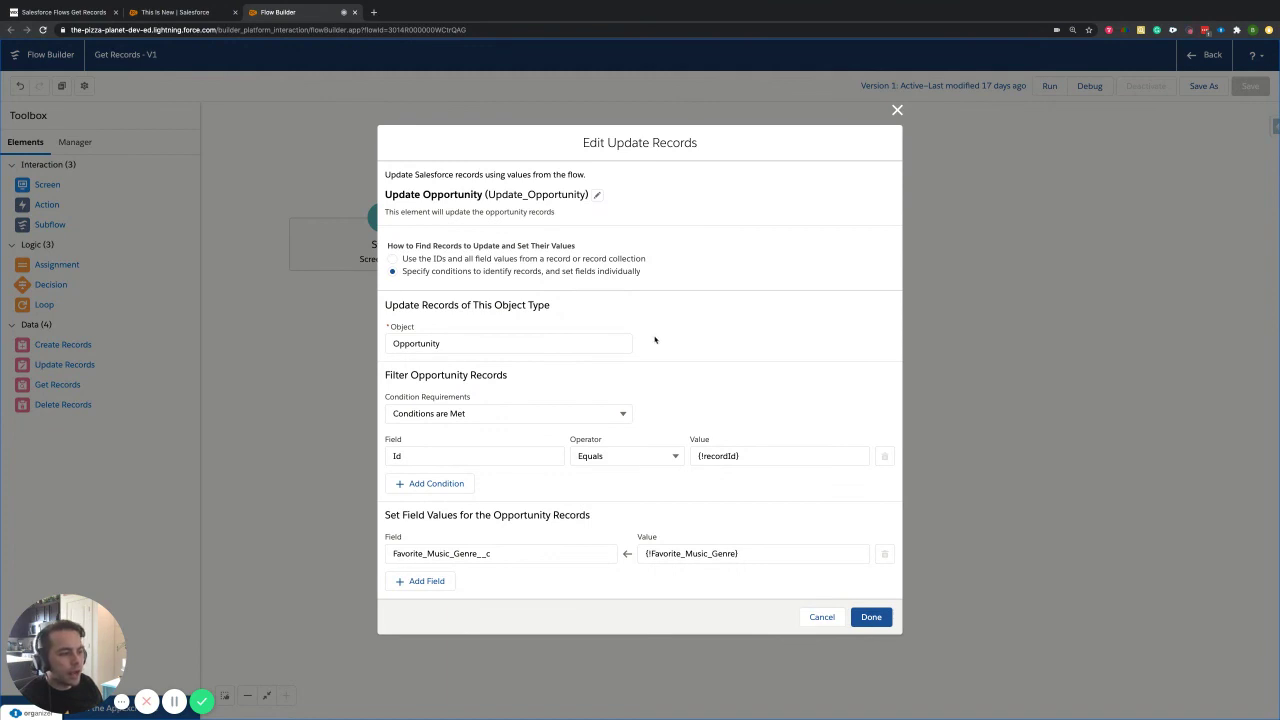
pyautogui.click(740, 455)
pyautogui.click(522, 457)
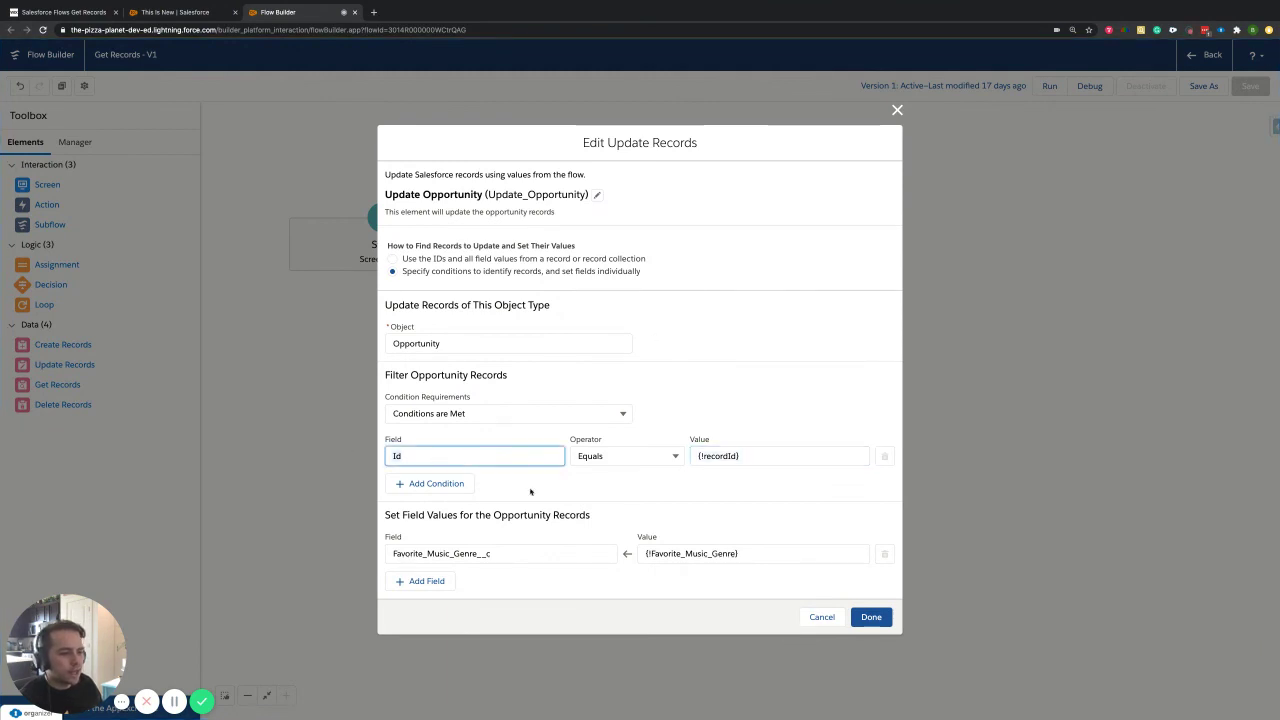
pyautogui.click(560, 486)
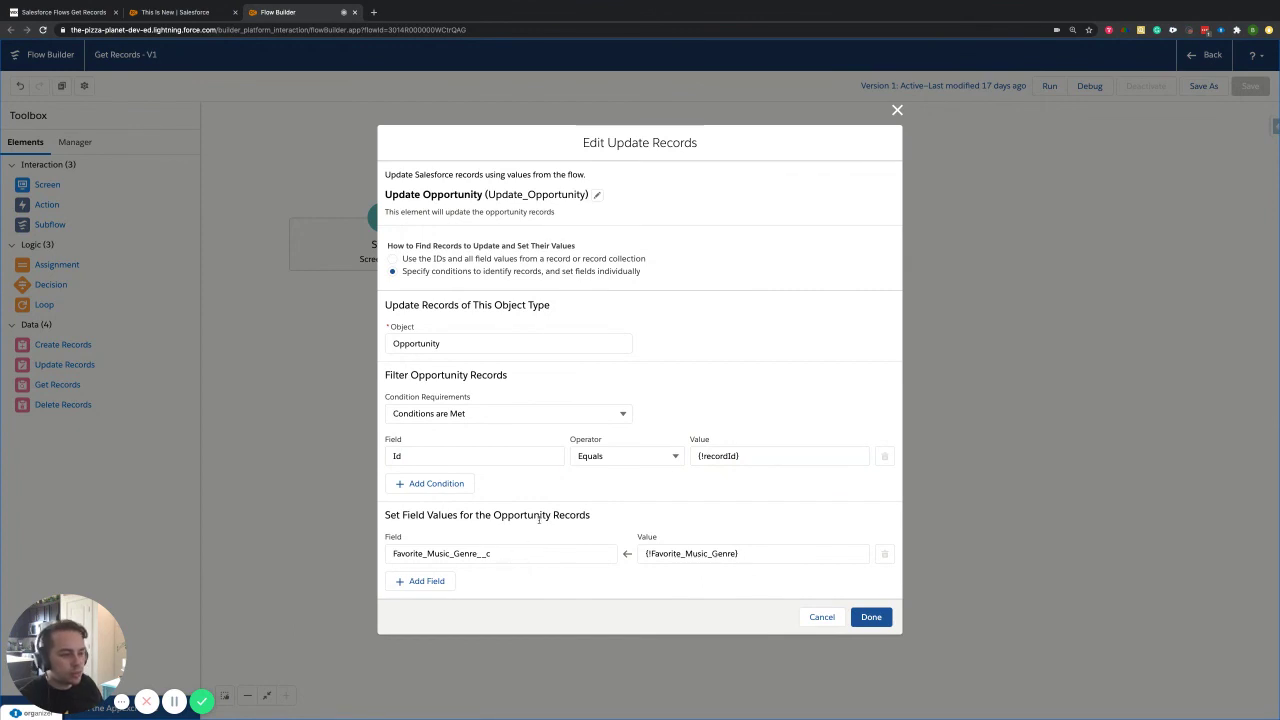
pyautogui.click(507, 552)
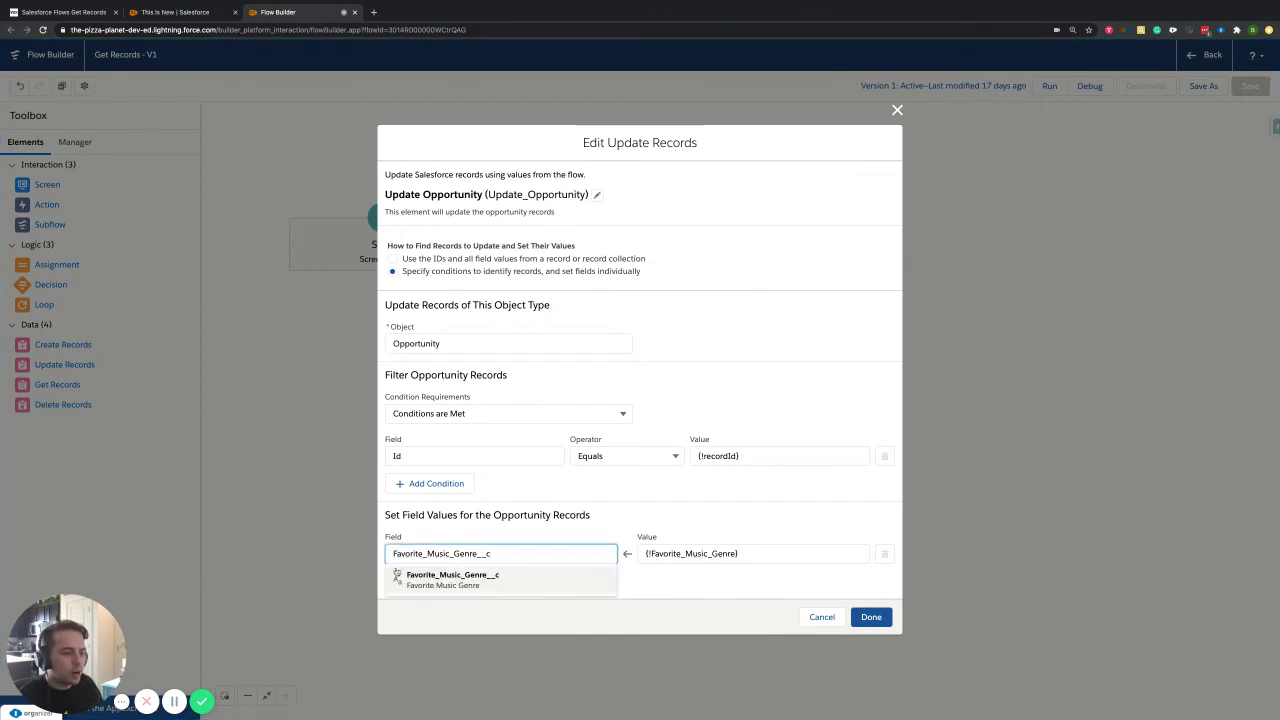
pyautogui.click(508, 589)
# Clear the value assigned to Favorite_Music_Genre__c in Update Opportunity and search for a replacement resource with "fa".
pyautogui.click(757, 552)
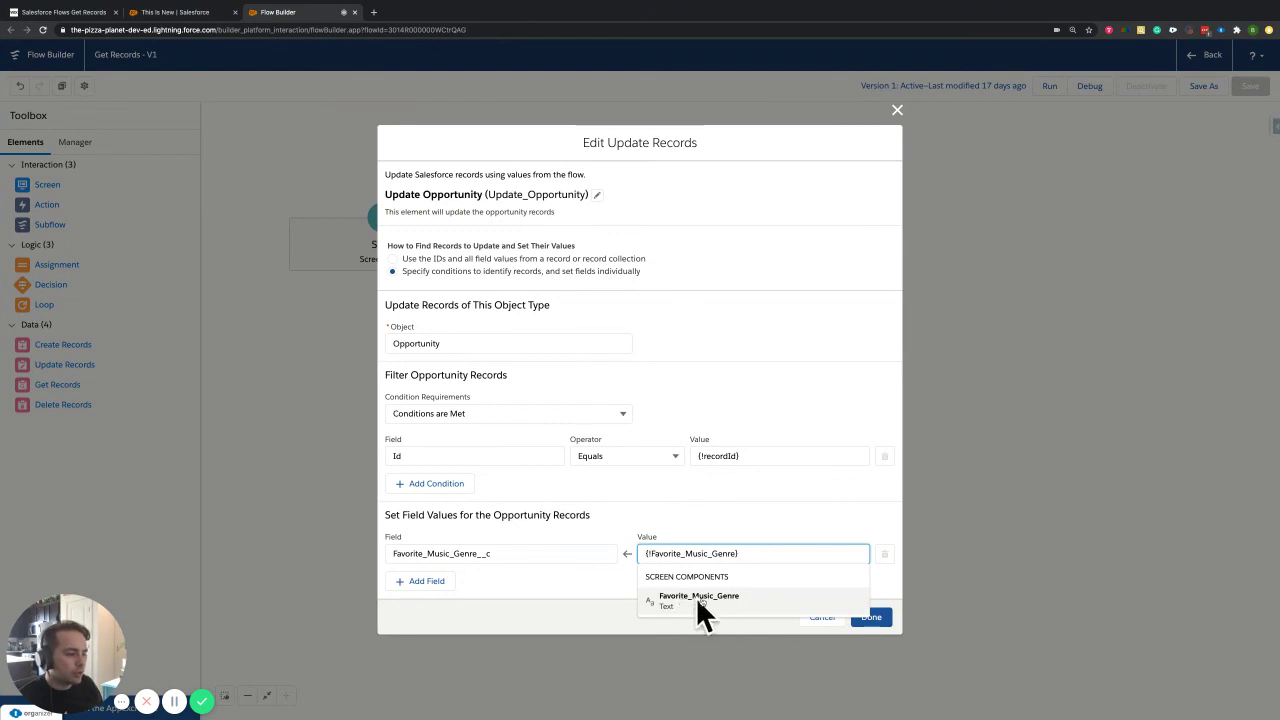
pyautogui.hotkey('ctrl', 'a')
pyautogui.press('BackSpace')
pyautogui.write('favo')
pyautogui.press('BackSpace')
pyautogui.press('BackSpace')
pyautogui.press('BackSpace')
pyautogui.press('BackSpace')
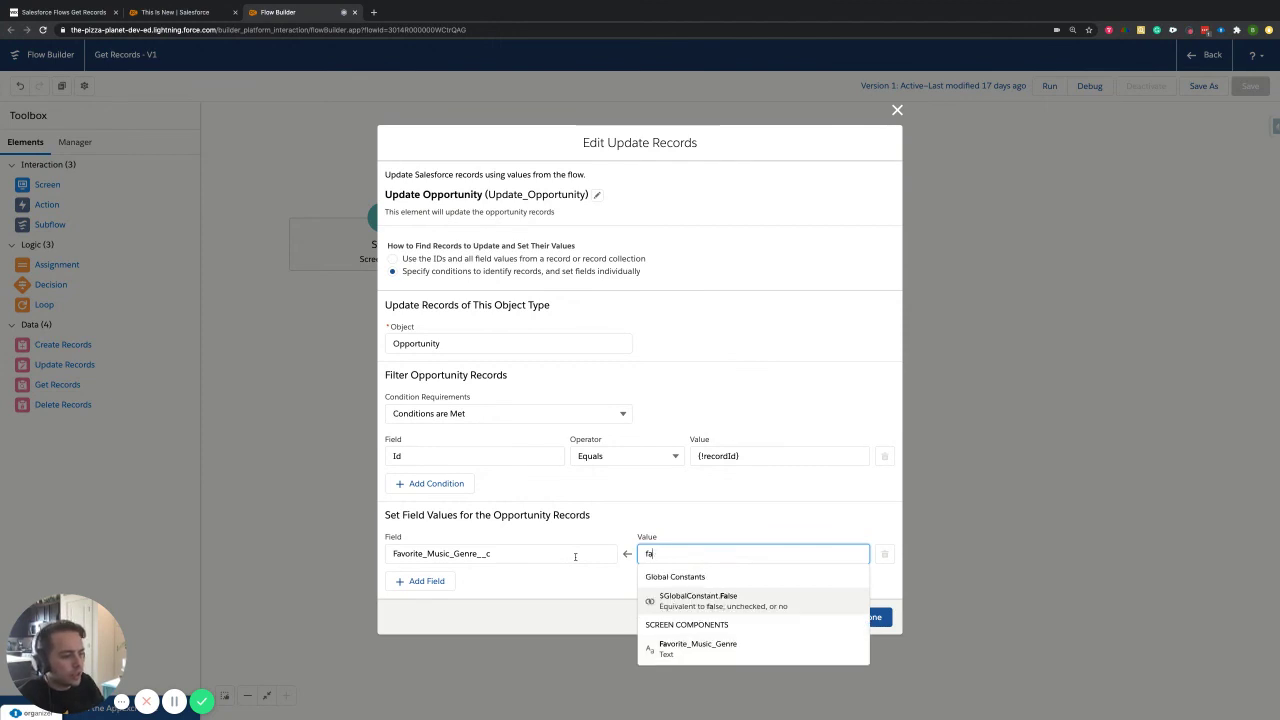
pyautogui.write('fa')
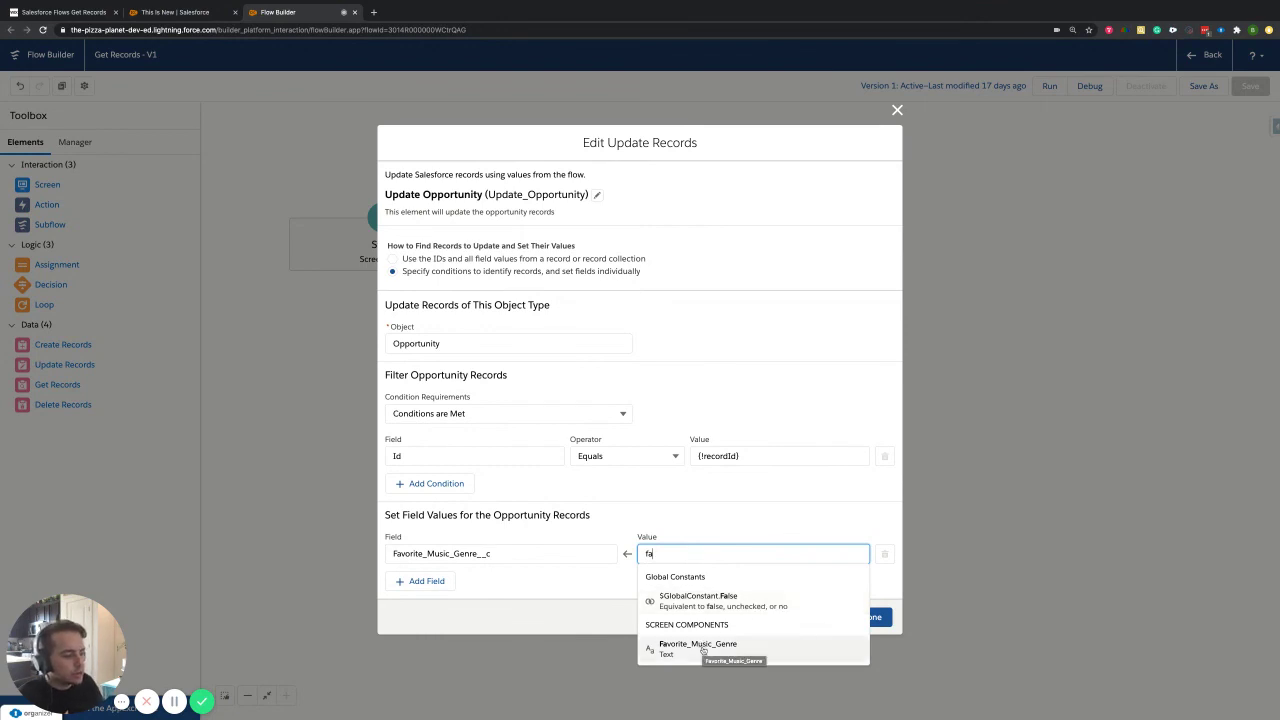
# Assign the Favorite_Music_Genre screen component as the value of Favorite_Music_Genre__c and finish editing the Update Opportunity element.
pyautogui.moveTo(712, 645); pyautogui.dragTo(654, 626)
pyautogui.click(654, 626)
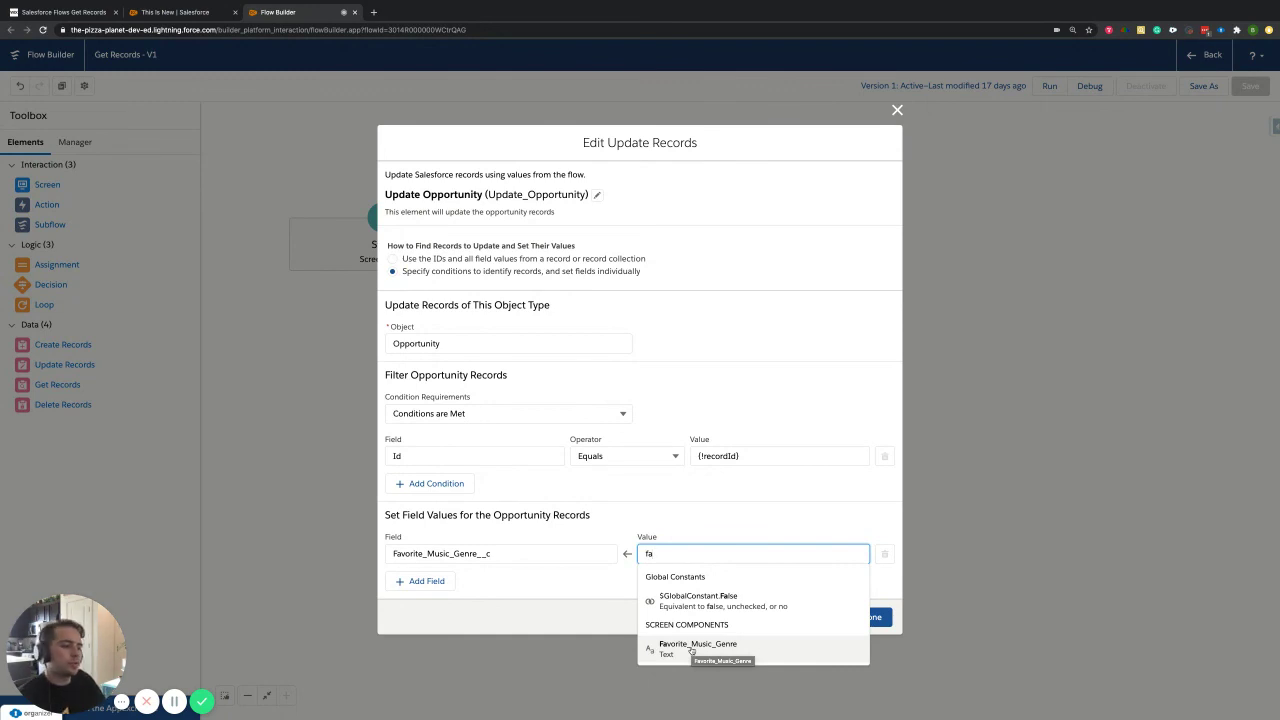
pyautogui.moveTo(730, 626); pyautogui.dragTo(647, 627)
pyautogui.click(648, 627)
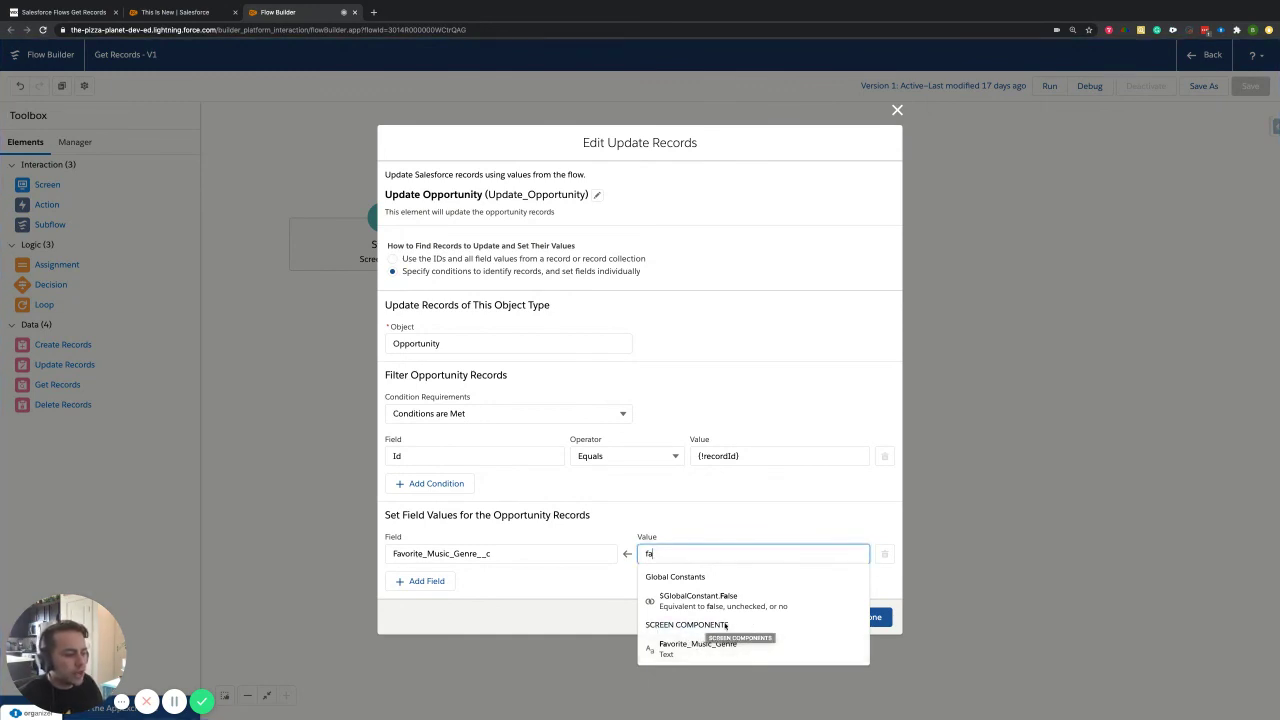
pyautogui.click(676, 652)
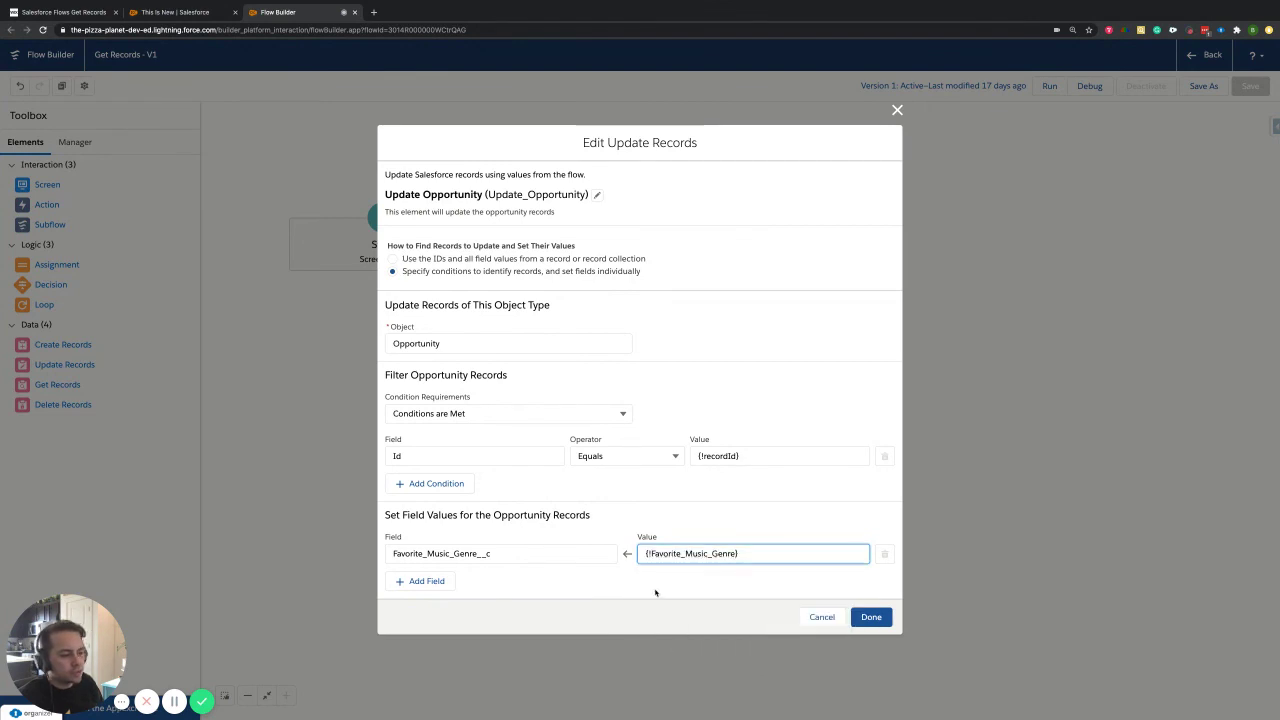
pyautogui.click(866, 616)
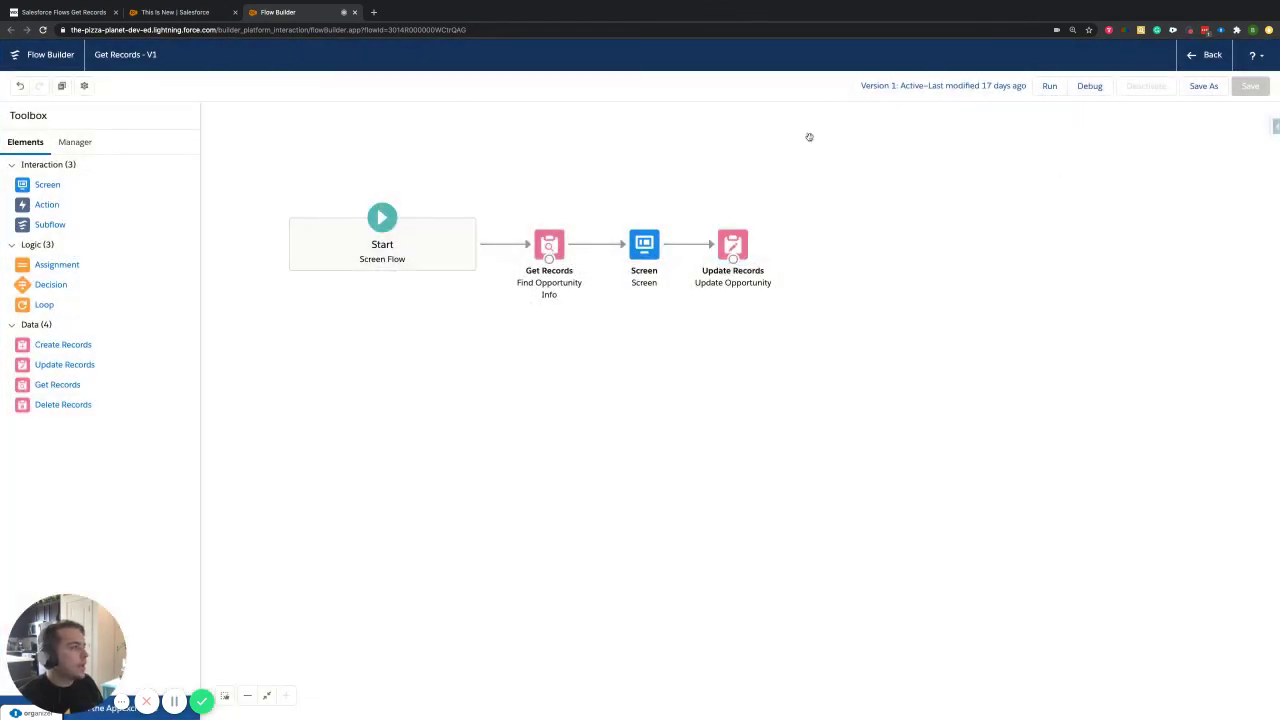
# Run the Update Music action on the This Is New opportunity and submit Country as its Favorite Music Genre.
pyautogui.click(175, 12)
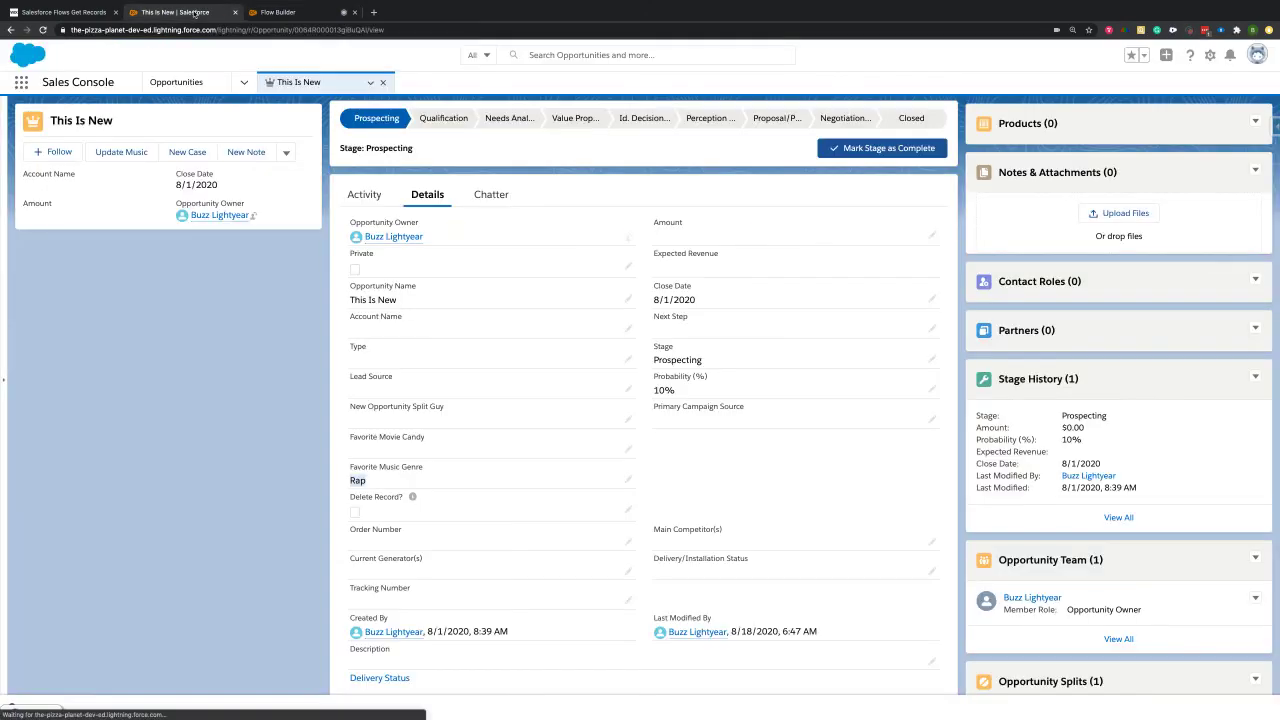
pyautogui.click(128, 153)
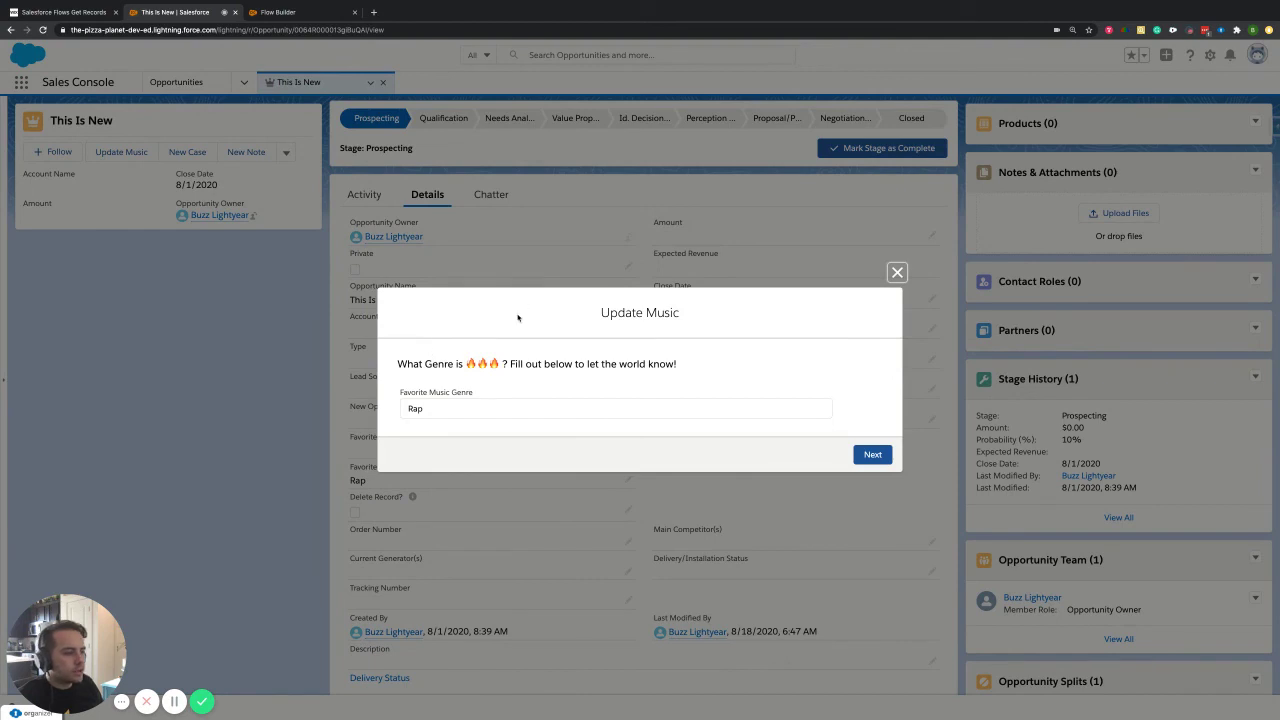
pyautogui.click(428, 410)
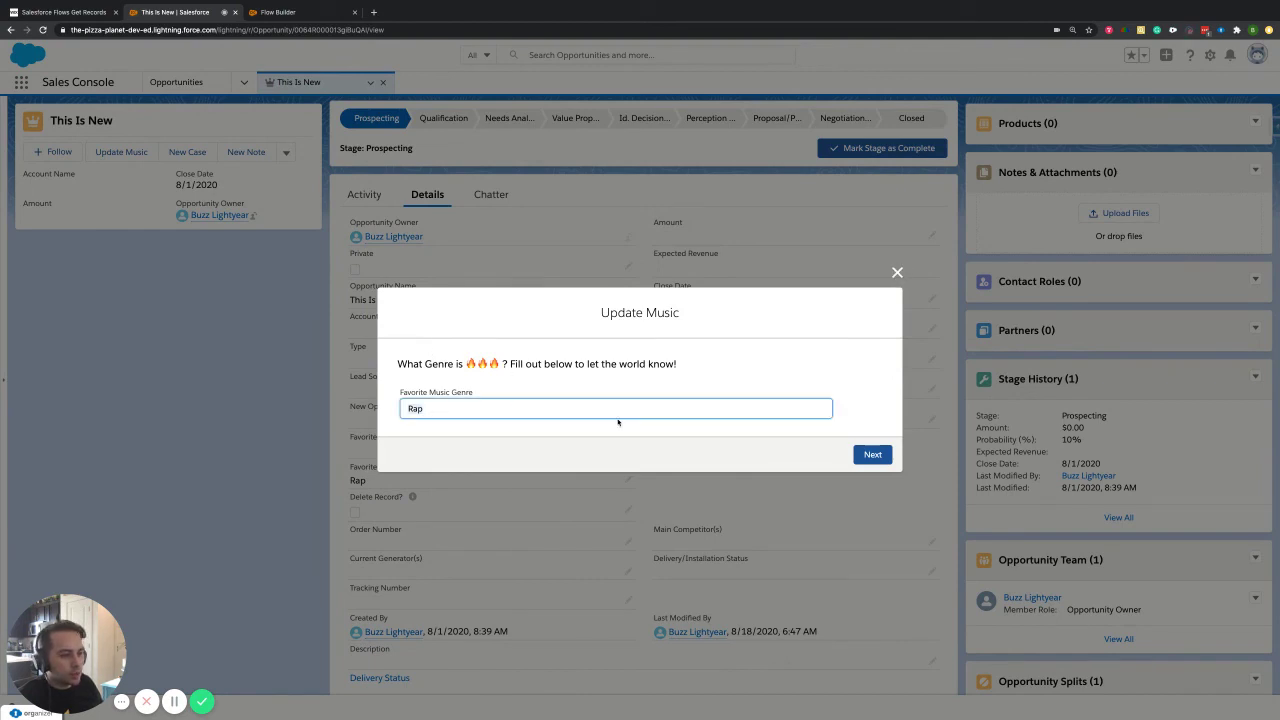
pyautogui.press('BackSpace')
pyautogui.press('BackSpace')
pyautogui.press('BackSpace')
pyautogui.write('Country')
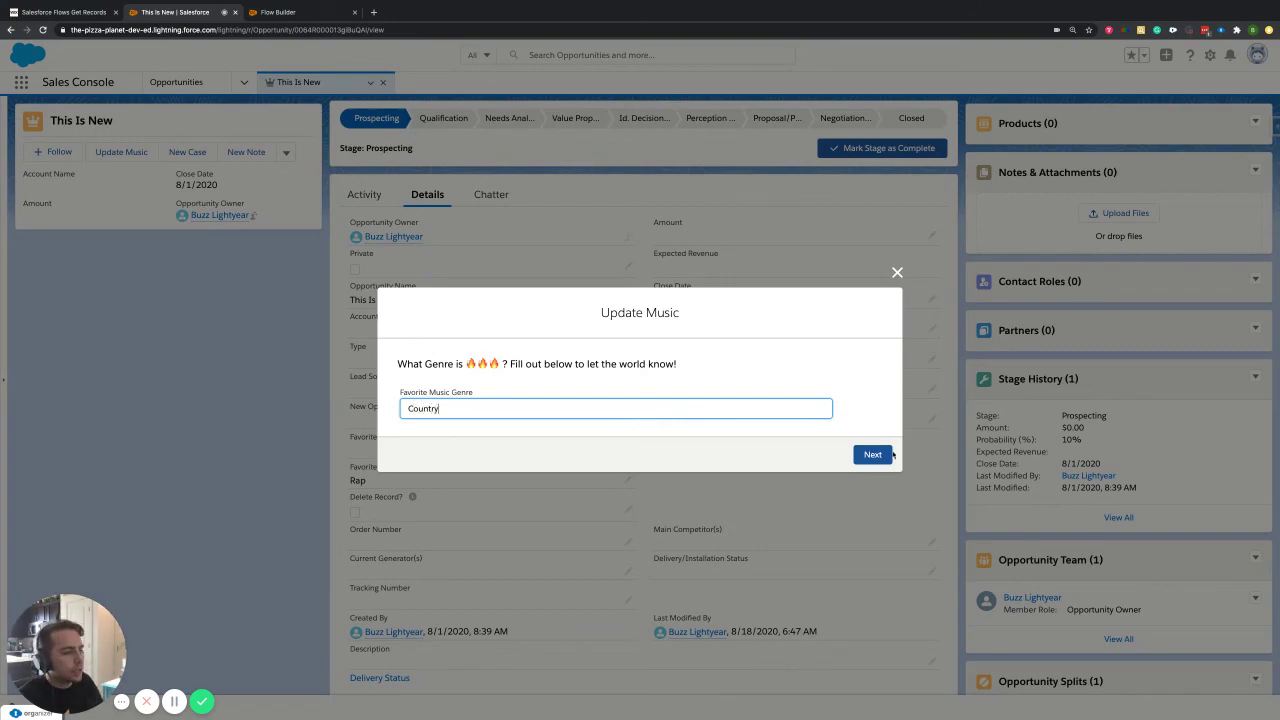
pyautogui.click(872, 454)
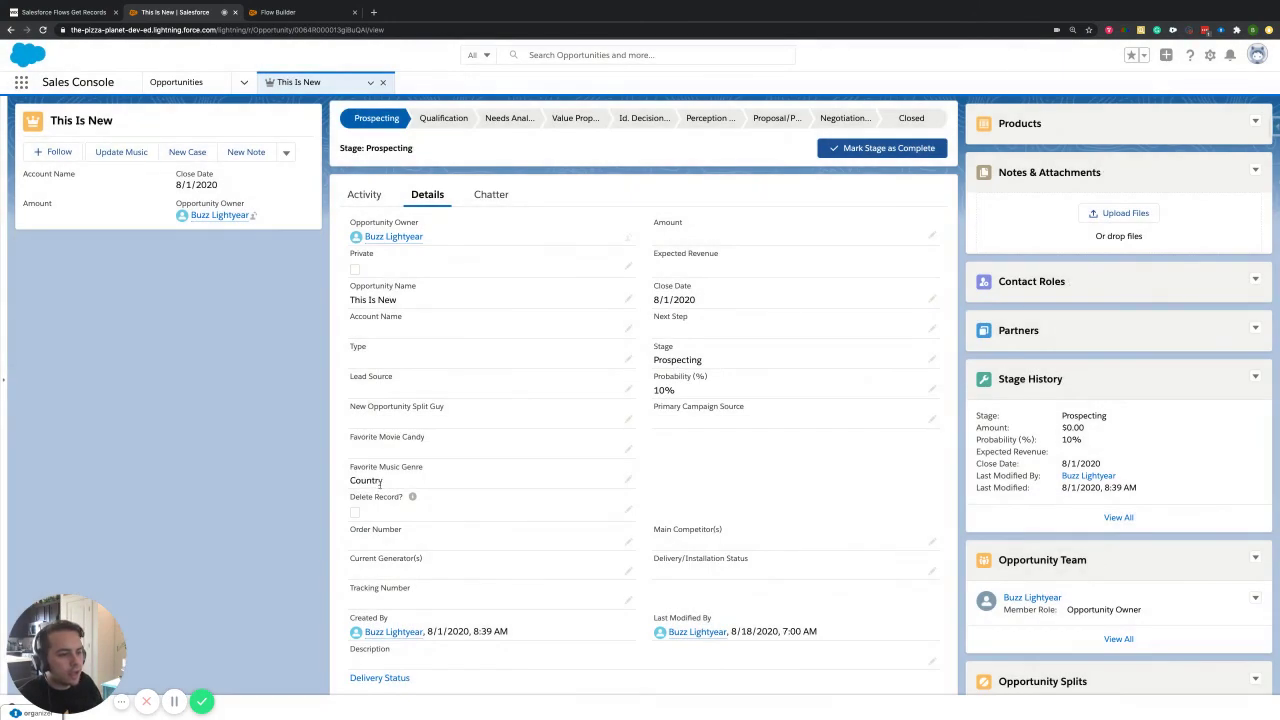